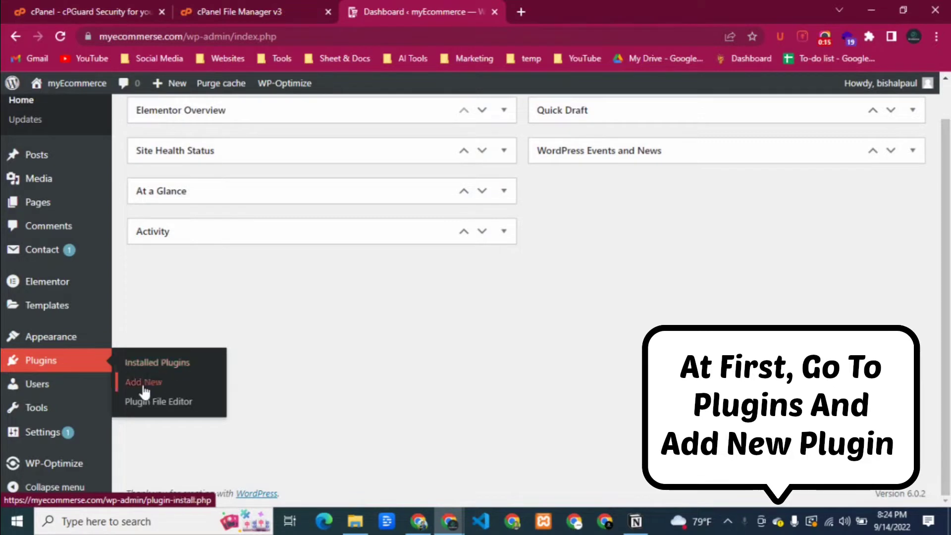
Find the Yoast SEO plugin by searching the new plugins for "yoast", and install and activate it.
{"action": "left_click", "coordinate": [134, 386]}
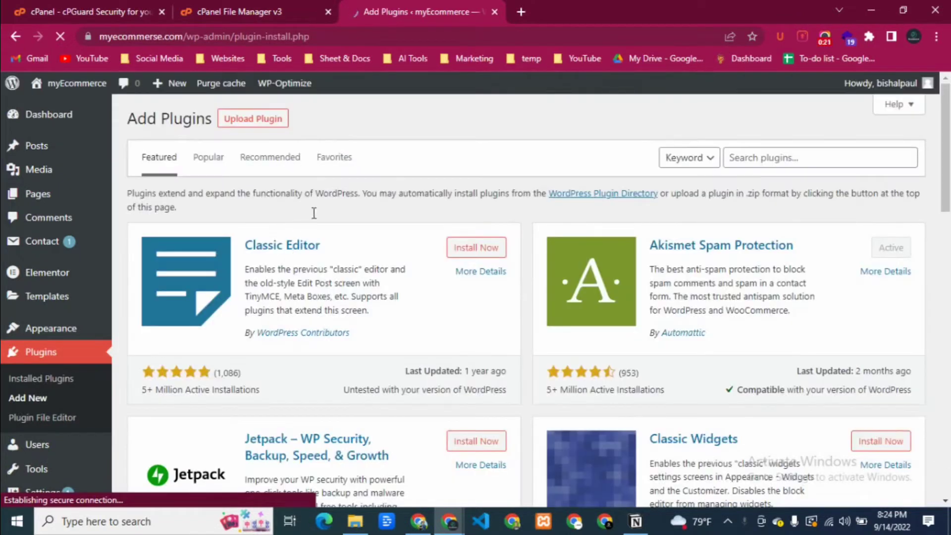
{"action": "left_click", "coordinate": [757, 158]}
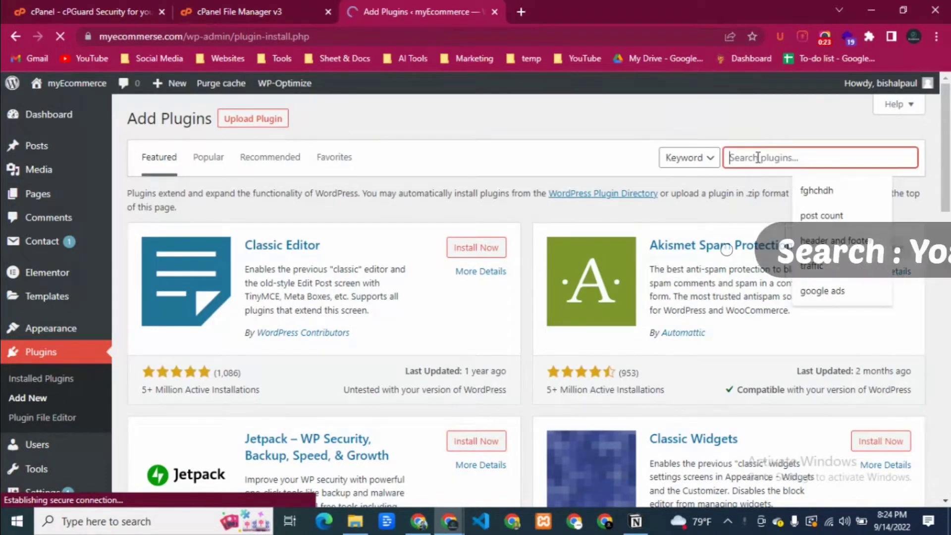
{"action": "type", "text": "y"}
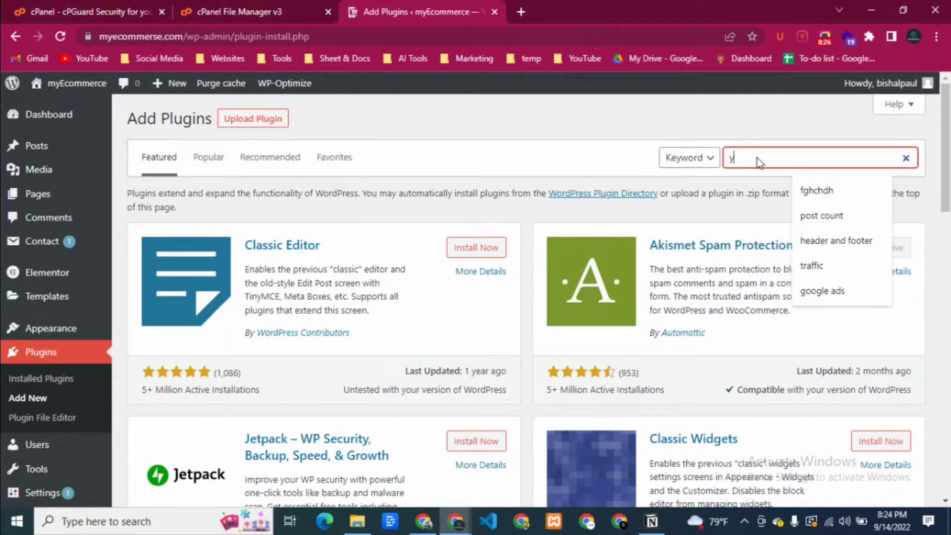
{"action": "type", "text": "oast"}
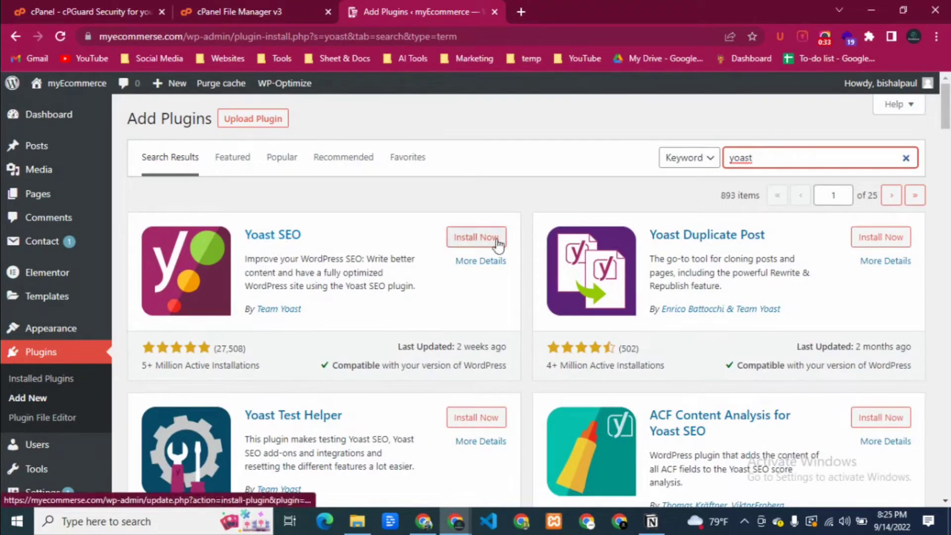
{"action": "left_click", "coordinate": [465, 244]}
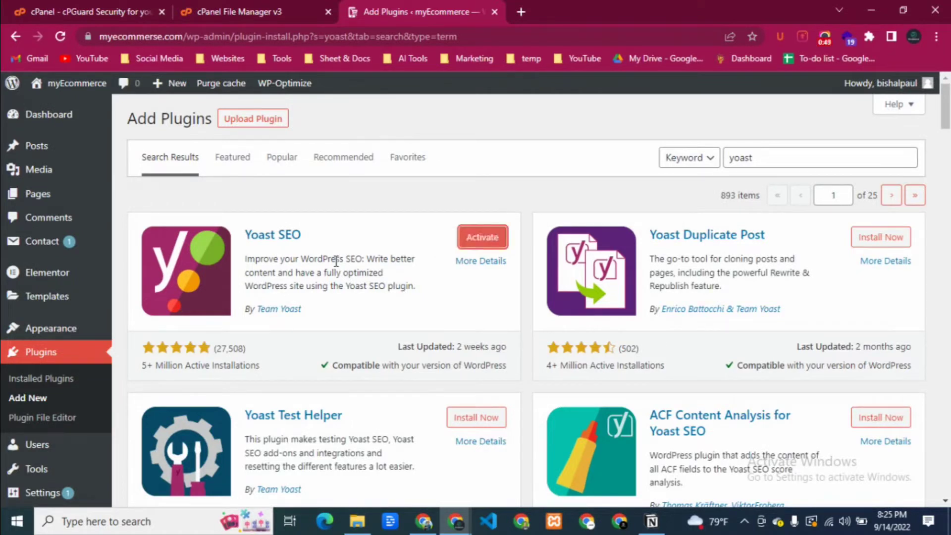
{"action": "left_click", "coordinate": [478, 240]}
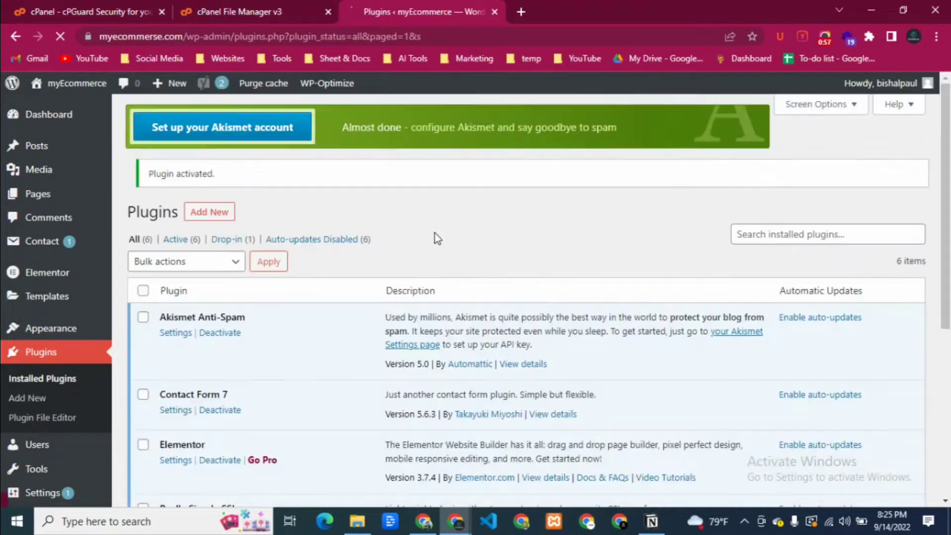
Open the settings of the Yoast SEO plugin and review the problems and notifications on its dashboard.
{"action": "scroll", "coordinate": [434, 233], "scroll_direction": "down", "scroll_amount": 6}
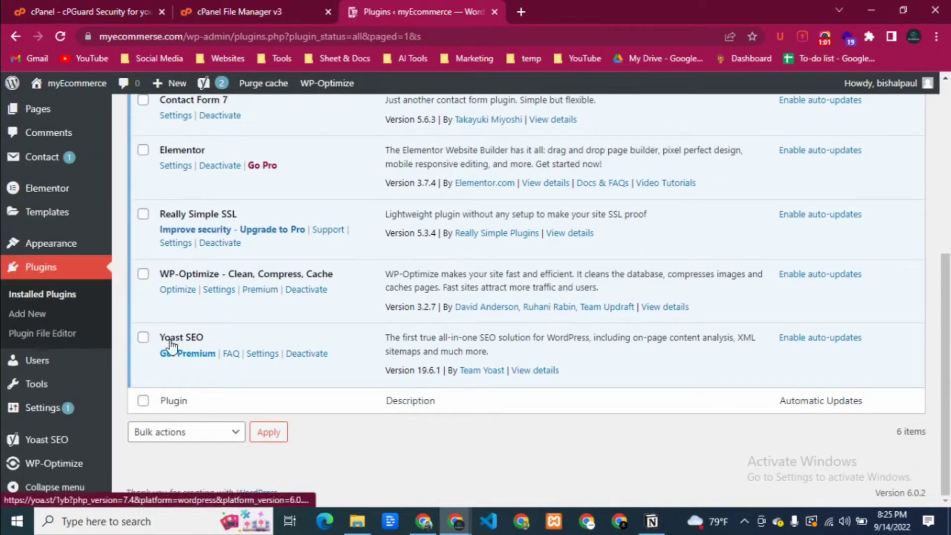
{"action": "left_click", "coordinate": [262, 355]}
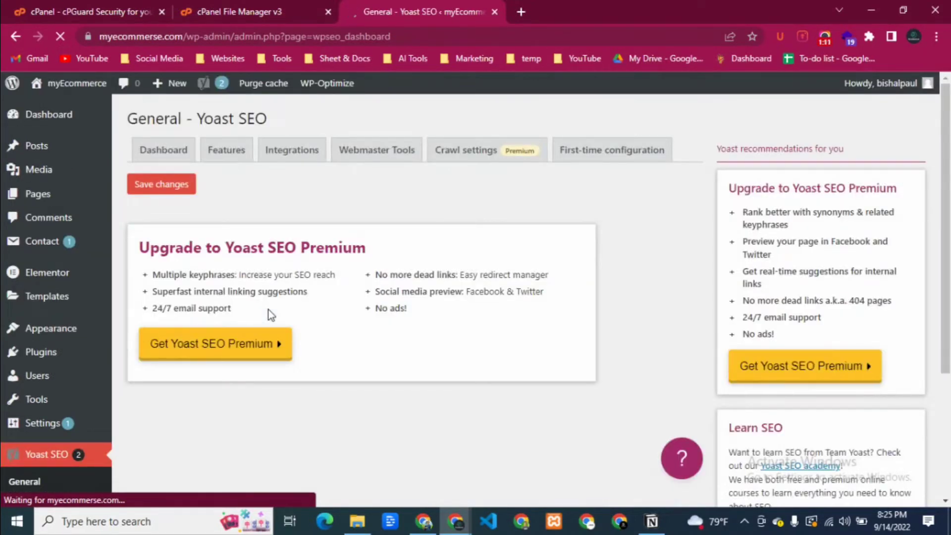
{"action": "scroll", "coordinate": [267, 314], "scroll_direction": "down", "scroll_amount": 2}
{"action": "scroll", "coordinate": [267, 314], "scroll_direction": "up", "scroll_amount": 2}
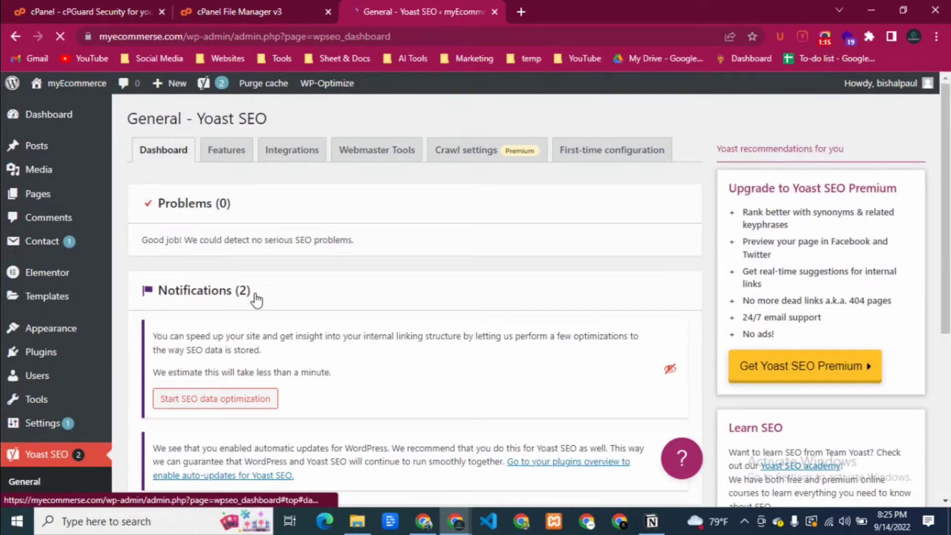
{"action": "scroll", "coordinate": [256, 300], "scroll_direction": "down", "scroll_amount": 3}
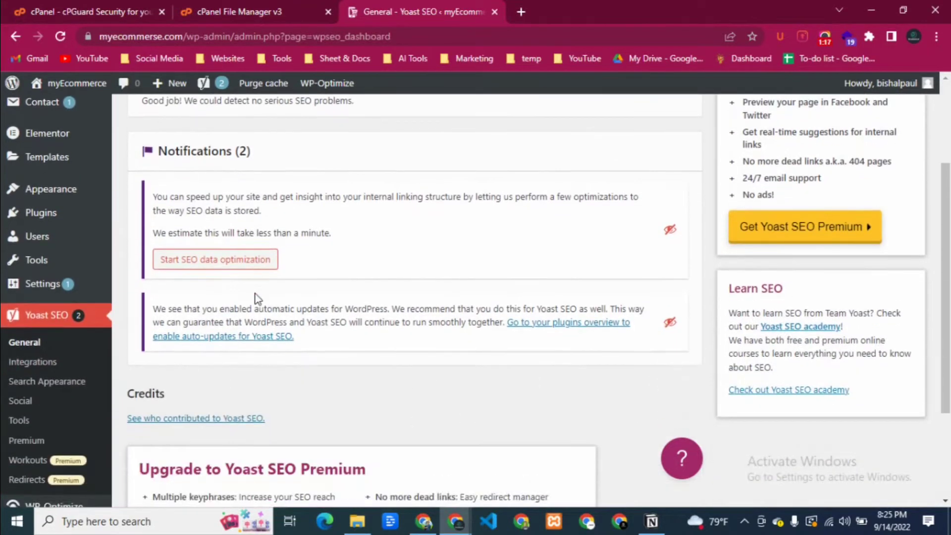
{"action": "scroll", "coordinate": [256, 299], "scroll_direction": "down", "scroll_amount": 2}
{"action": "scroll", "coordinate": [256, 299], "scroll_direction": "up", "scroll_amount": 2}
{"action": "scroll", "coordinate": [350, 256], "scroll_direction": "down", "scroll_amount": 3}
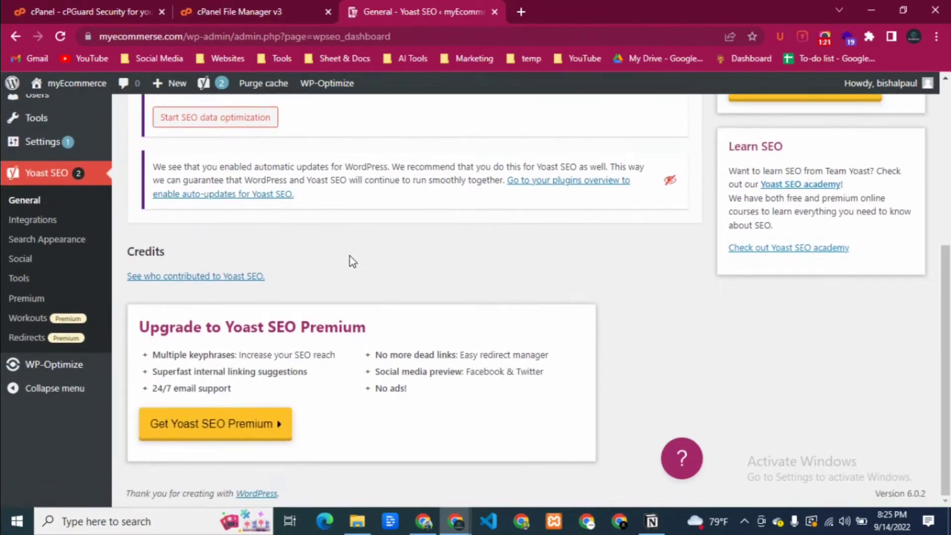
{"action": "scroll", "coordinate": [350, 257], "scroll_direction": "up", "scroll_amount": 3}
{"action": "scroll", "coordinate": [350, 257], "scroll_direction": "up", "scroll_amount": 1}
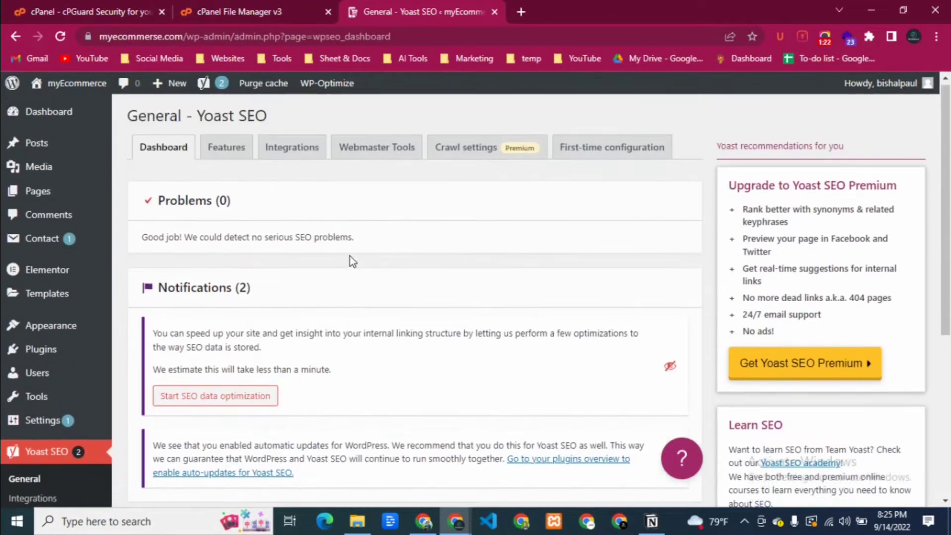
Review Yoast SEO's general features and turn on the Insights feature.
{"action": "left_click", "coordinate": [237, 156]}
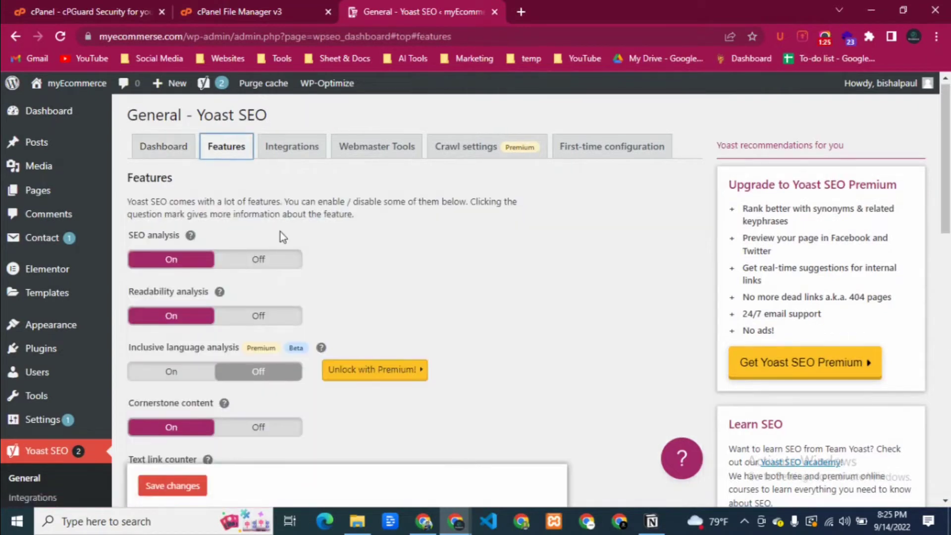
{"action": "scroll", "coordinate": [281, 232], "scroll_direction": "down", "scroll_amount": 2}
{"action": "scroll", "coordinate": [281, 232], "scroll_direction": "up", "scroll_amount": 2}
{"action": "left_click_drag", "start_coordinate": [128, 236], "coordinate": [176, 235]}
{"action": "left_click", "coordinate": [174, 236]}
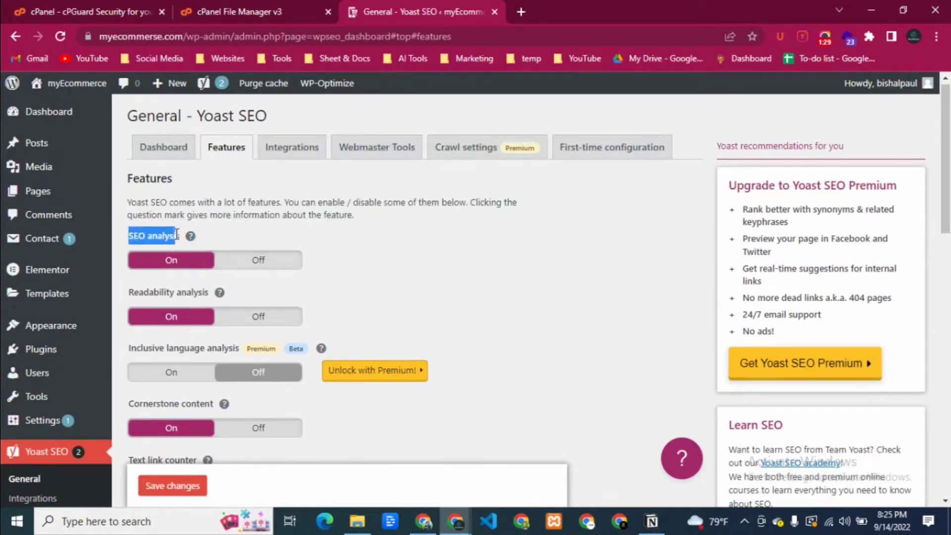
{"action": "left_click", "coordinate": [163, 236]}
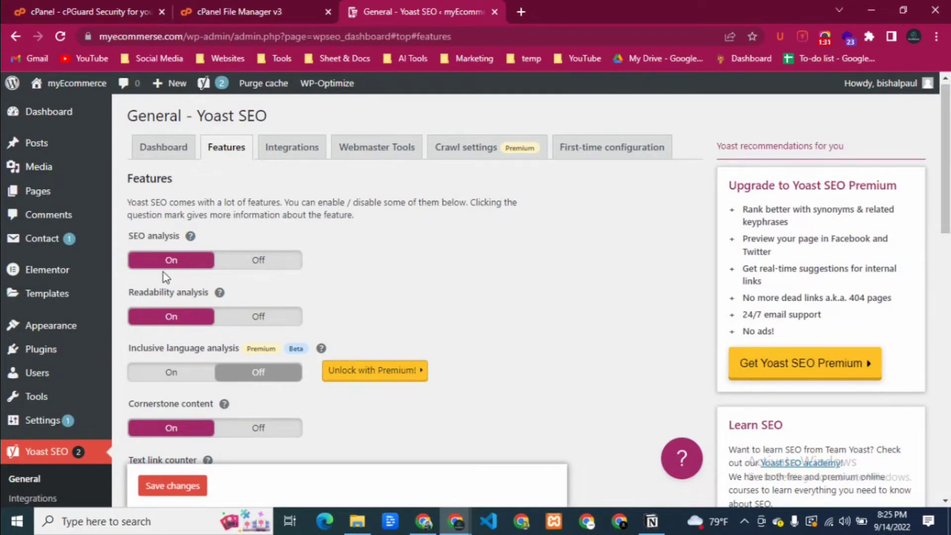
{"action": "scroll", "coordinate": [169, 292], "scroll_direction": "down", "scroll_amount": 3}
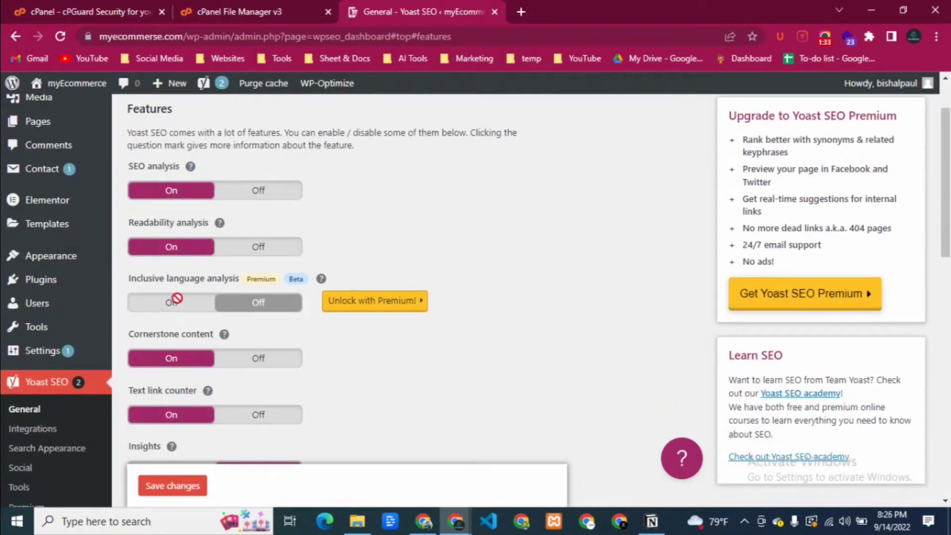
{"action": "scroll", "coordinate": [182, 305], "scroll_direction": "down", "scroll_amount": 2}
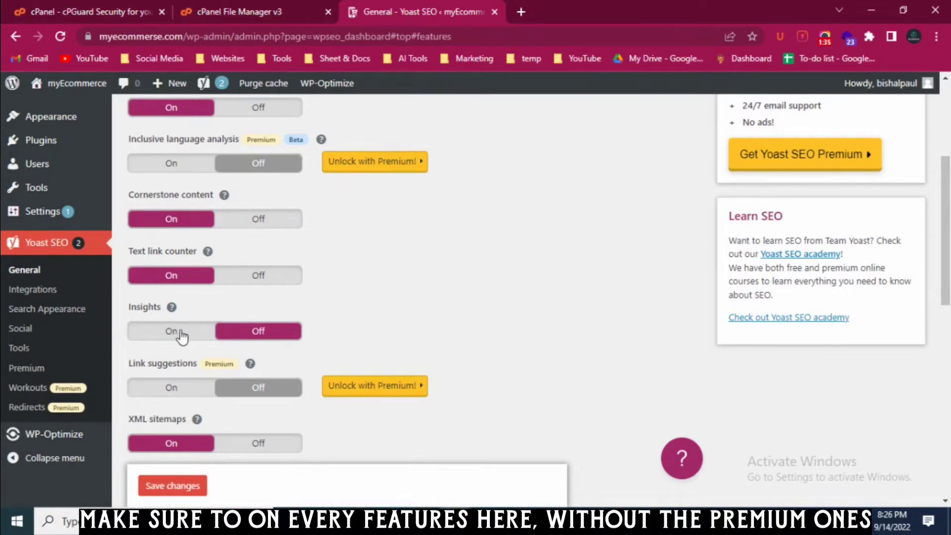
{"action": "scroll", "coordinate": [168, 308], "scroll_direction": "down", "scroll_amount": 3}
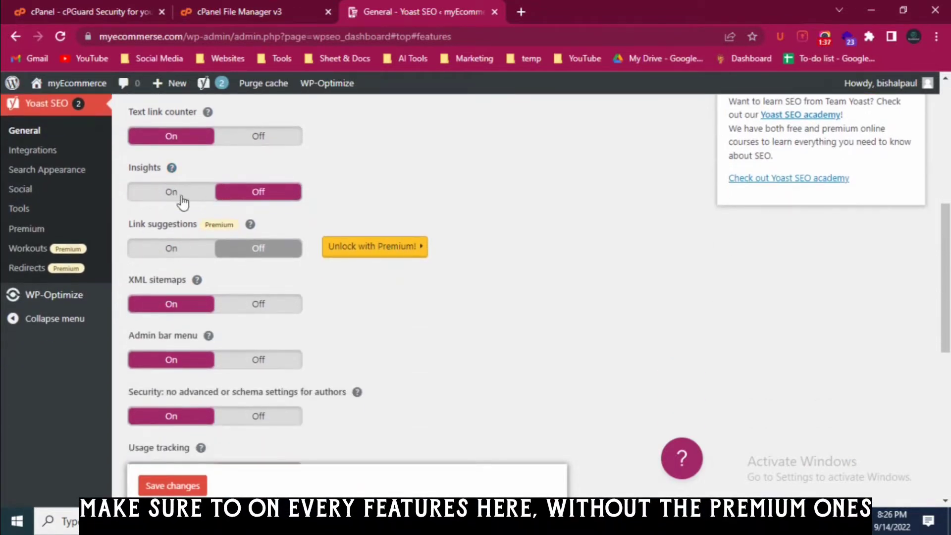
{"action": "left_click", "coordinate": [162, 196]}
Turn on Usage tracking in the Yoast SEO features and save the changes.
{"action": "scroll", "coordinate": [202, 277], "scroll_direction": "down", "scroll_amount": 2}
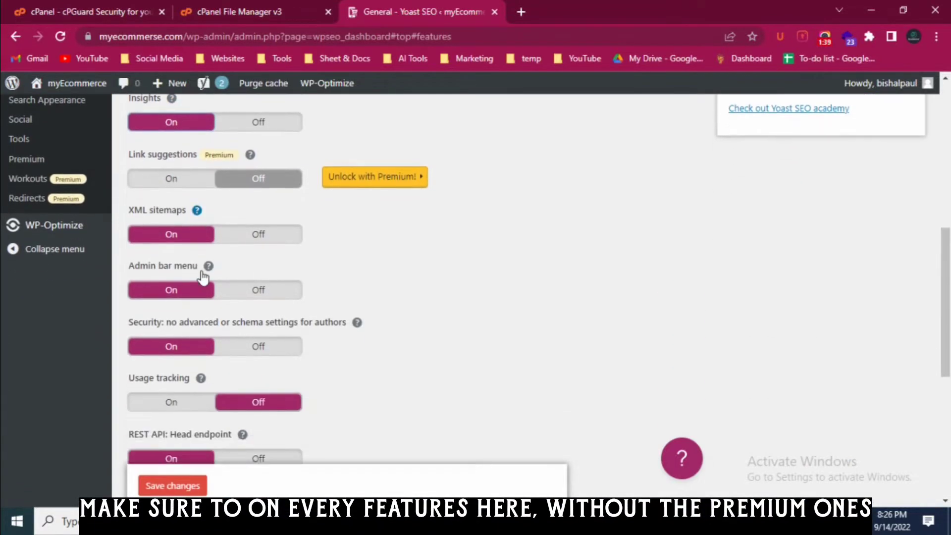
{"action": "scroll", "coordinate": [178, 356], "scroll_direction": "down", "scroll_amount": 3}
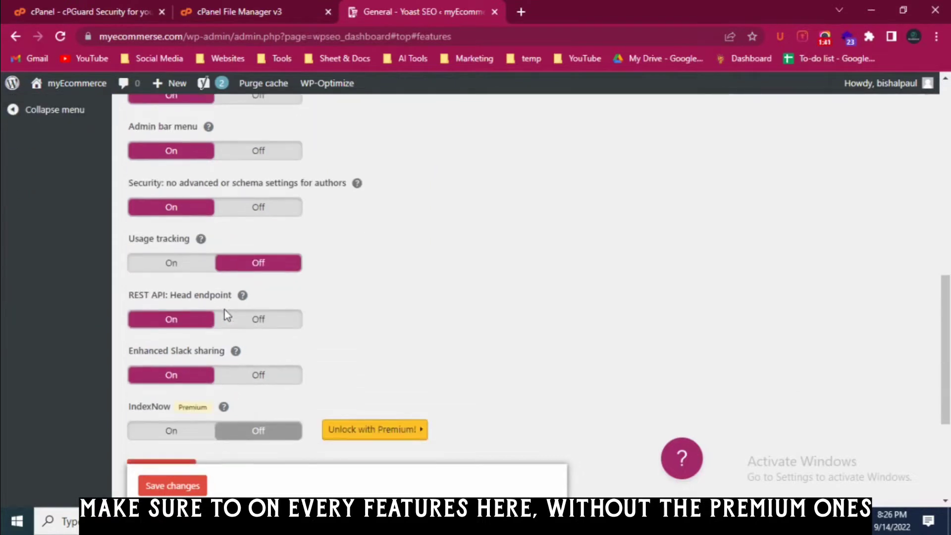
{"action": "left_click", "coordinate": [179, 268]}
{"action": "scroll", "coordinate": [249, 284], "scroll_direction": "down", "scroll_amount": 3}
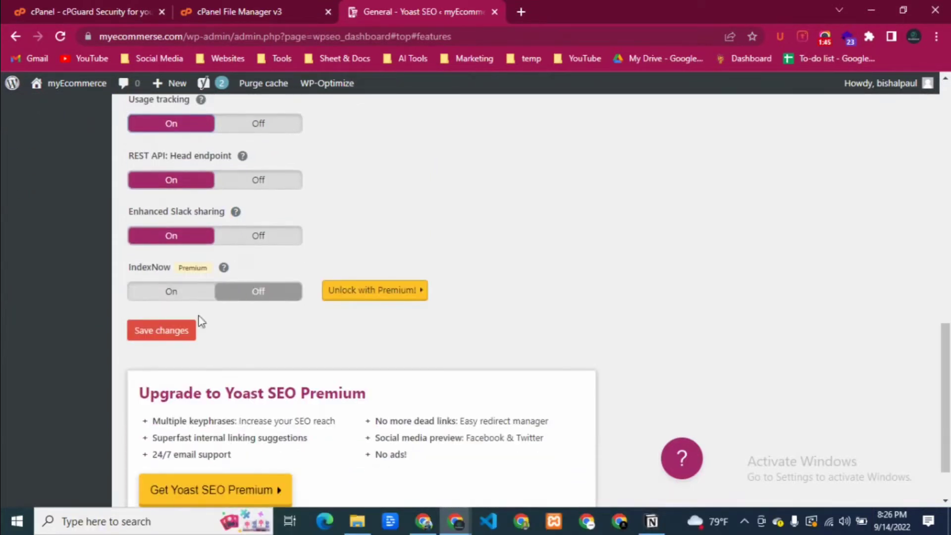
{"action": "left_click", "coordinate": [170, 332]}
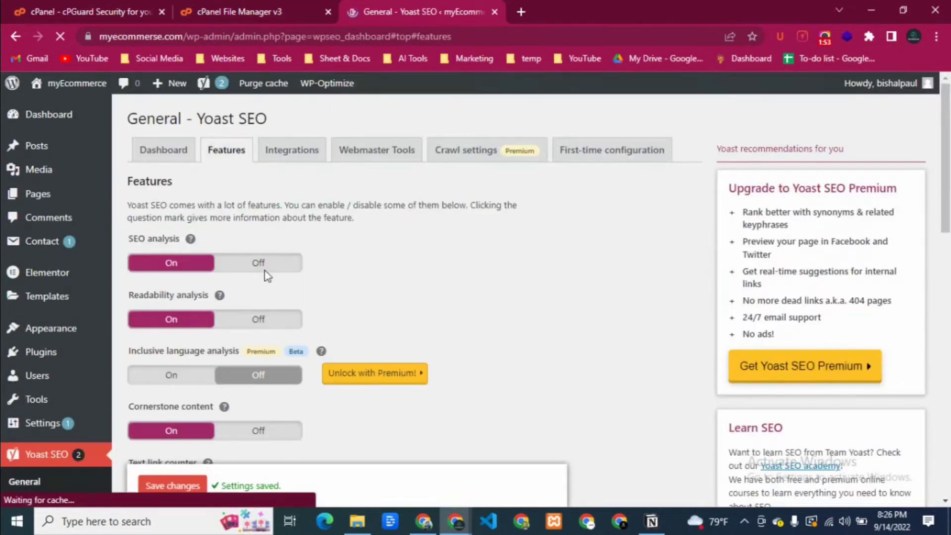
Open Yoast SEO's Webmaster Tools verification settings and examine the Bing and Google verification code fields.
{"action": "left_click", "coordinate": [296, 152]}
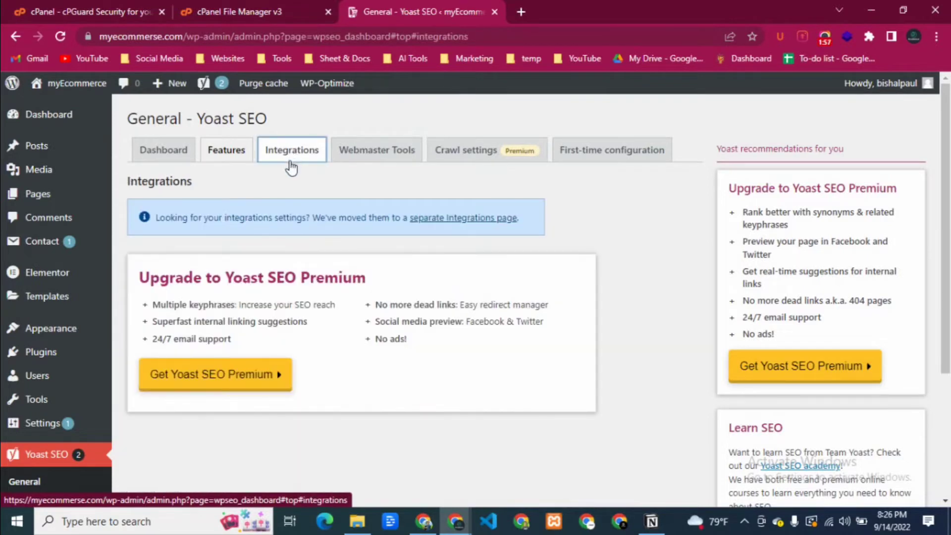
{"action": "left_click", "coordinate": [367, 157]}
{"action": "scroll", "coordinate": [159, 222], "scroll_direction": "down", "scroll_amount": 1}
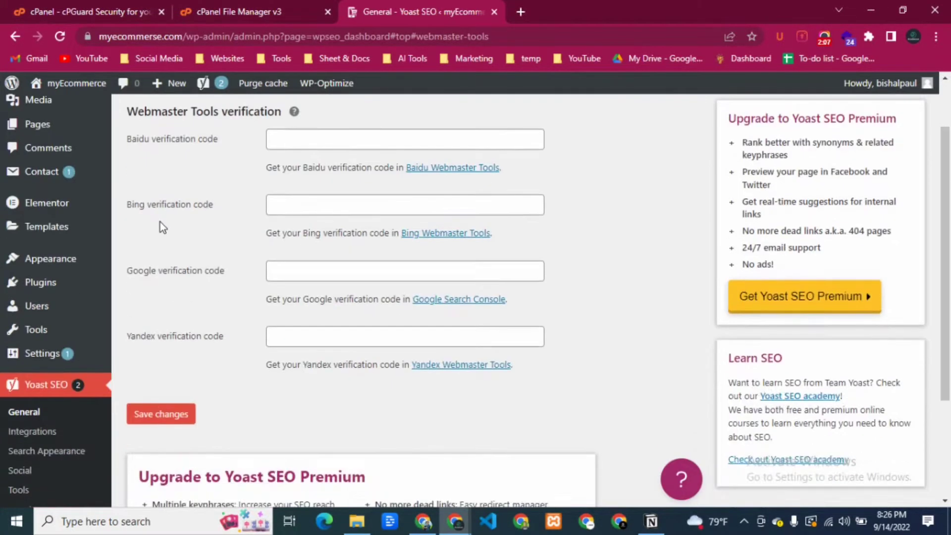
{"action": "left_click", "coordinate": [297, 200]}
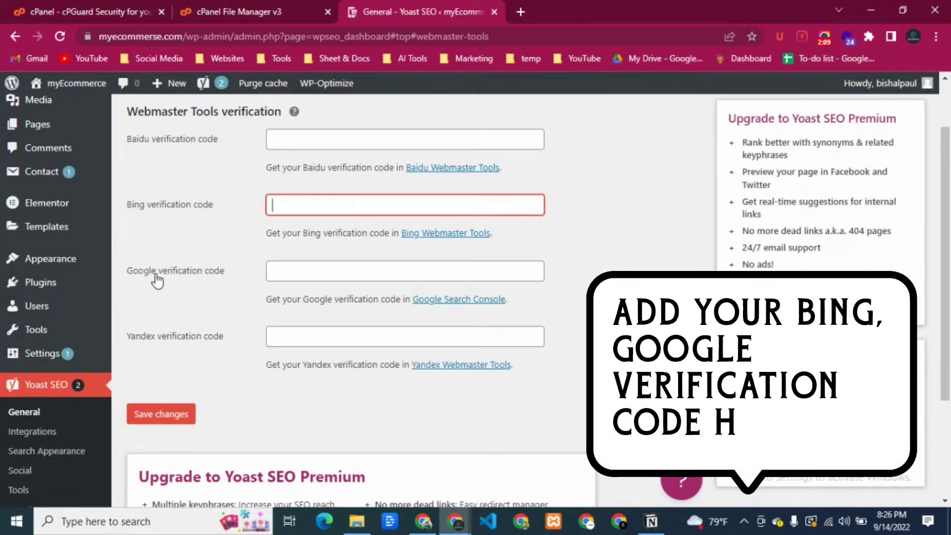
{"action": "left_click_drag", "start_coordinate": [123, 269], "coordinate": [222, 266]}
{"action": "left_click", "coordinate": [221, 241]}
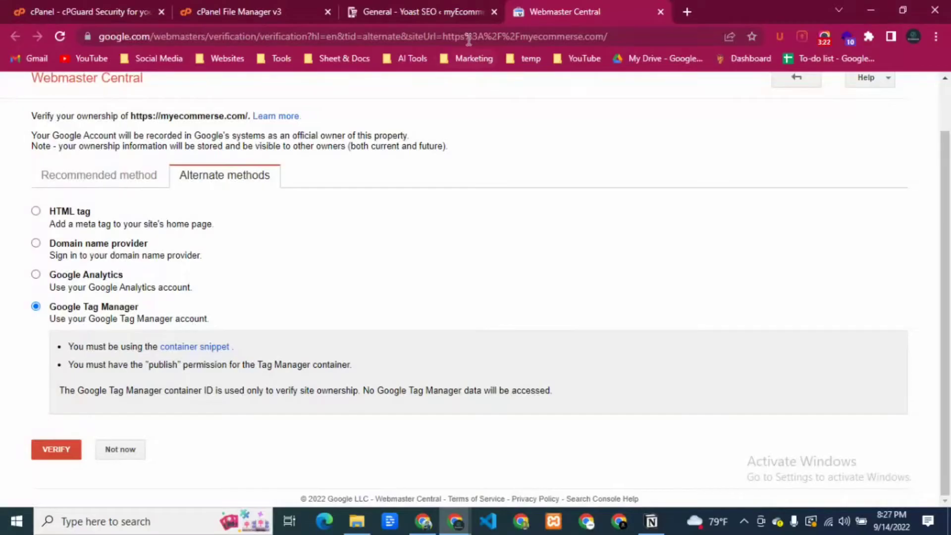
Search Google for "search console" in the Webmaster Central browser page.
{"action": "left_click", "coordinate": [466, 37]}
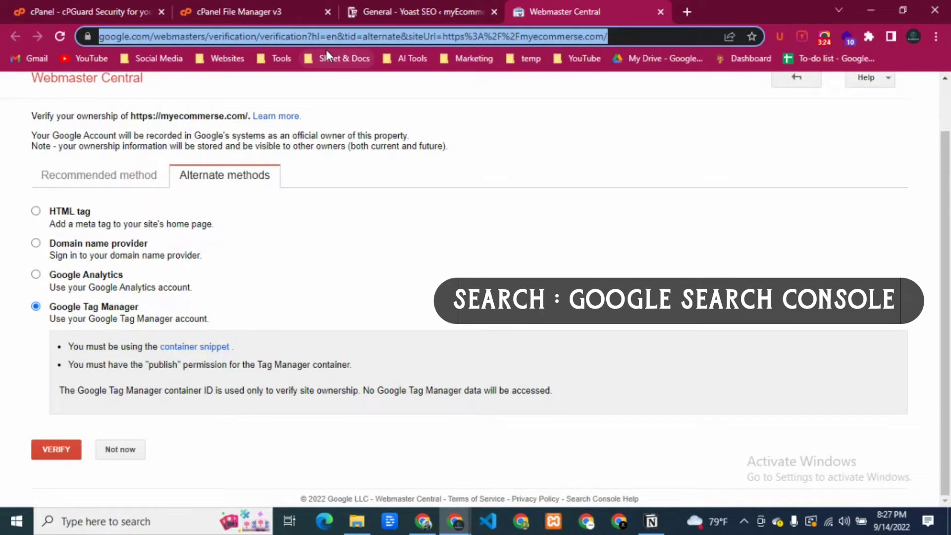
{"action": "type", "text": "search "}
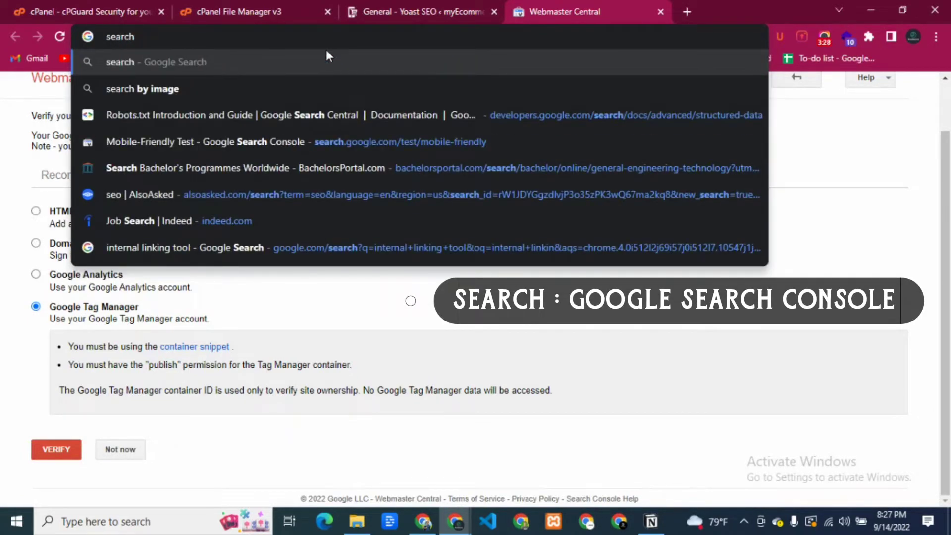
{"action": "type", "text": "consol"}
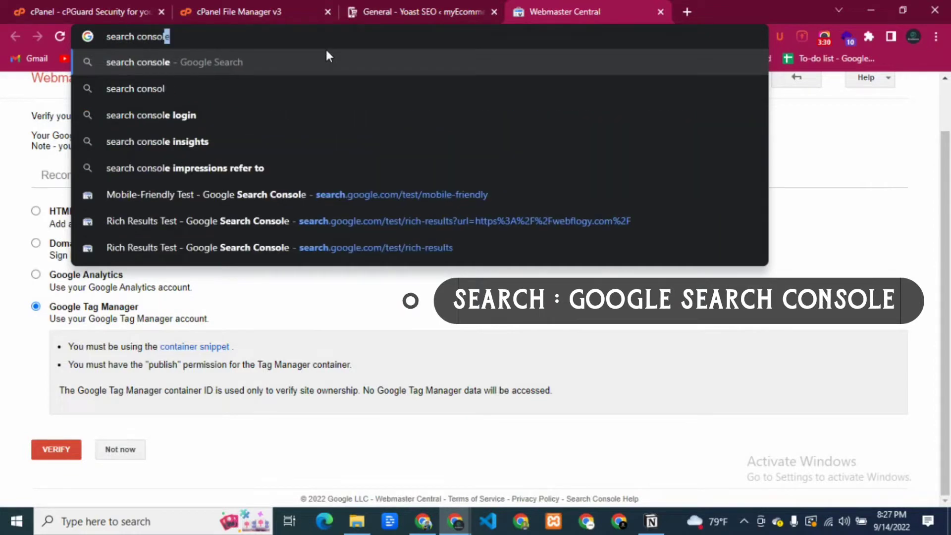
{"action": "type", "text": "e"}
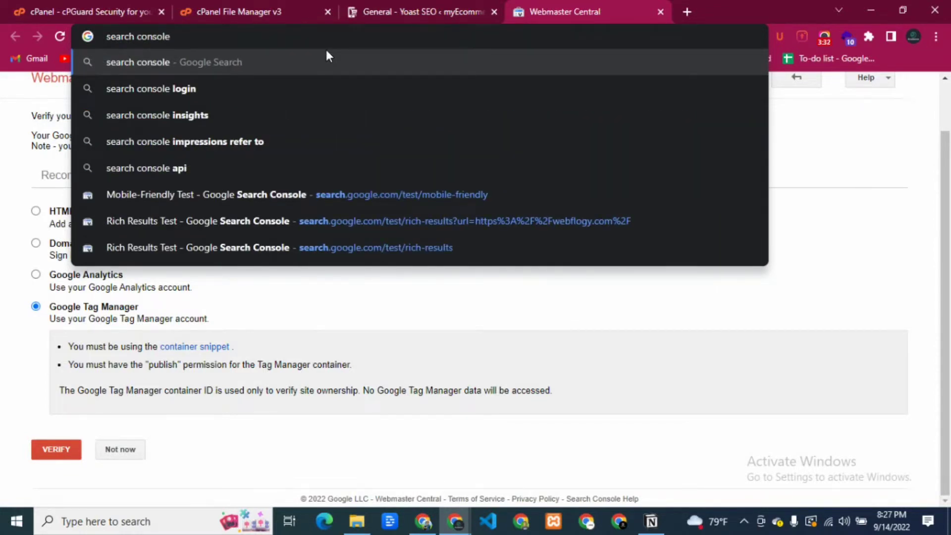
{"action": "key", "text": "Return"}
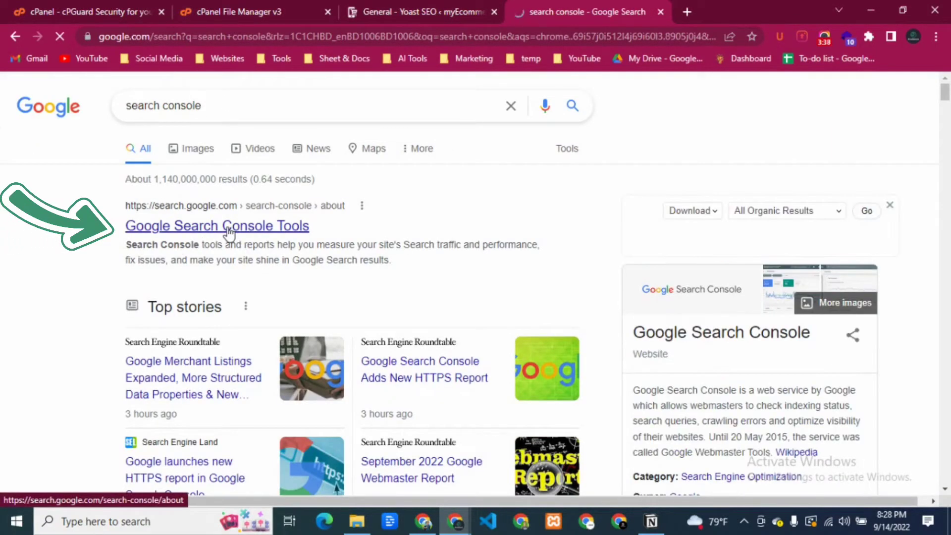
Open the Google Search Console Tools result and start Search Console from its introduction page.
{"action": "scroll", "coordinate": [228, 233], "scroll_direction": "down", "scroll_amount": 10}
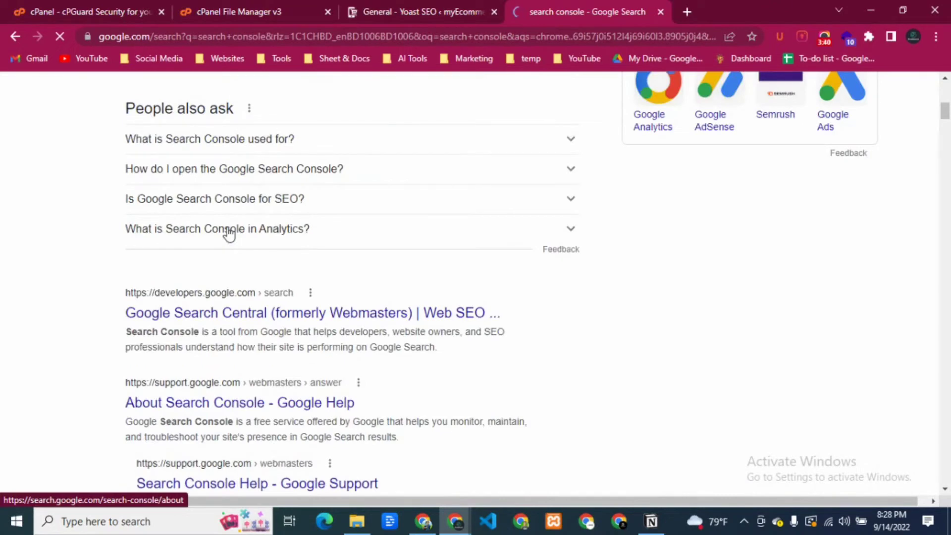
{"action": "scroll", "coordinate": [229, 233], "scroll_direction": "up", "scroll_amount": 10}
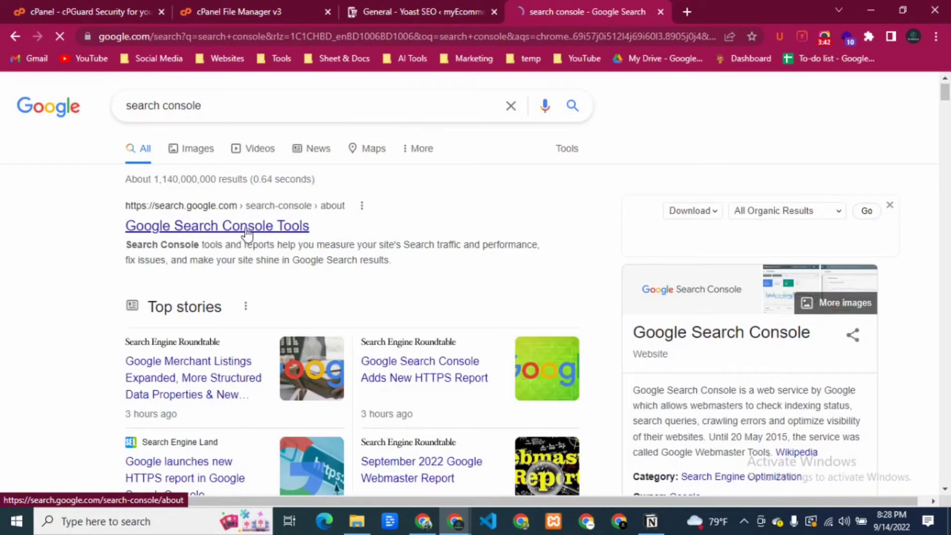
{"action": "left_click", "coordinate": [130, 228]}
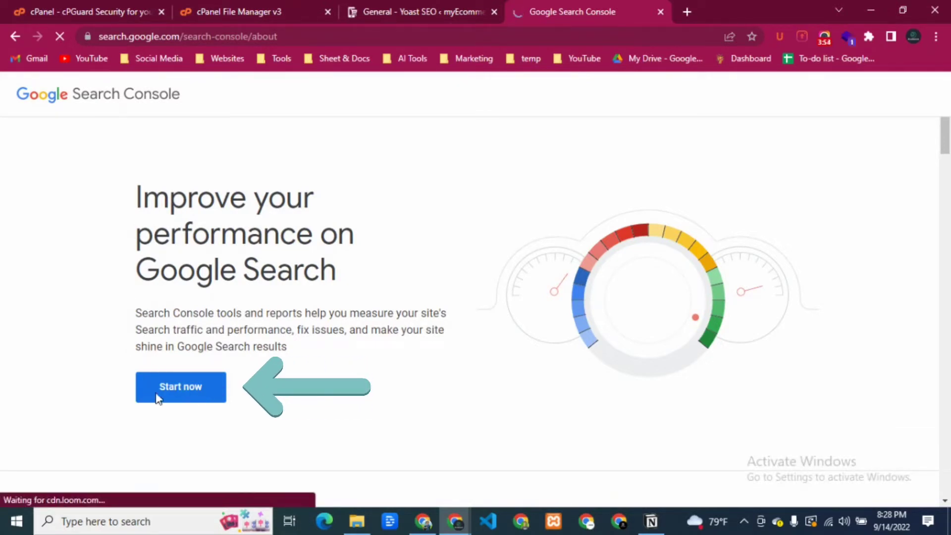
{"action": "left_click", "coordinate": [173, 396]}
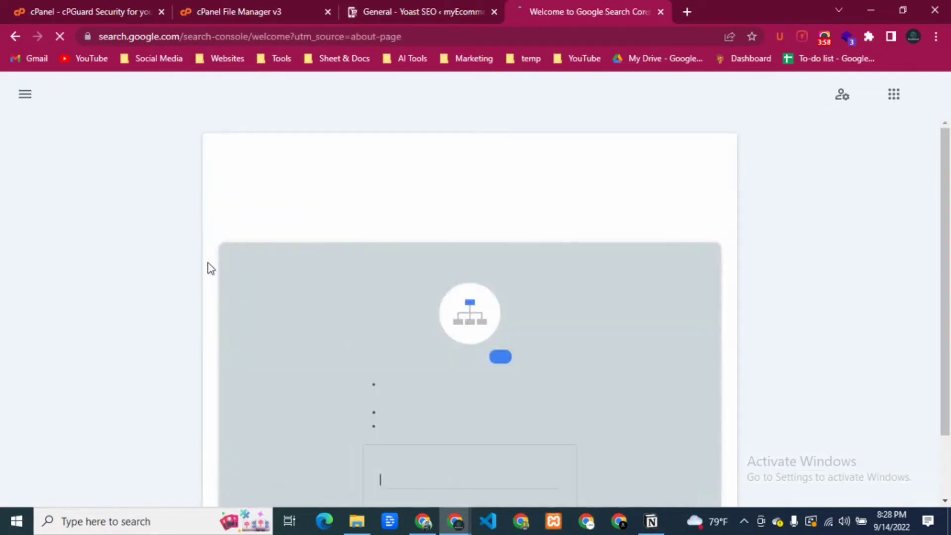
{"action": "scroll", "coordinate": [569, 406], "scroll_direction": "down", "scroll_amount": 2}
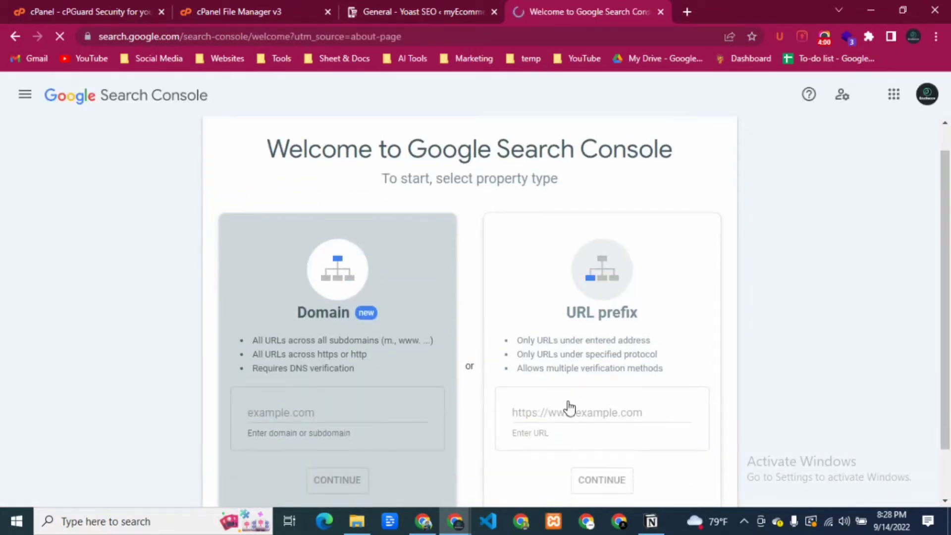
{"action": "scroll", "coordinate": [557, 376], "scroll_direction": "down", "scroll_amount": 1}
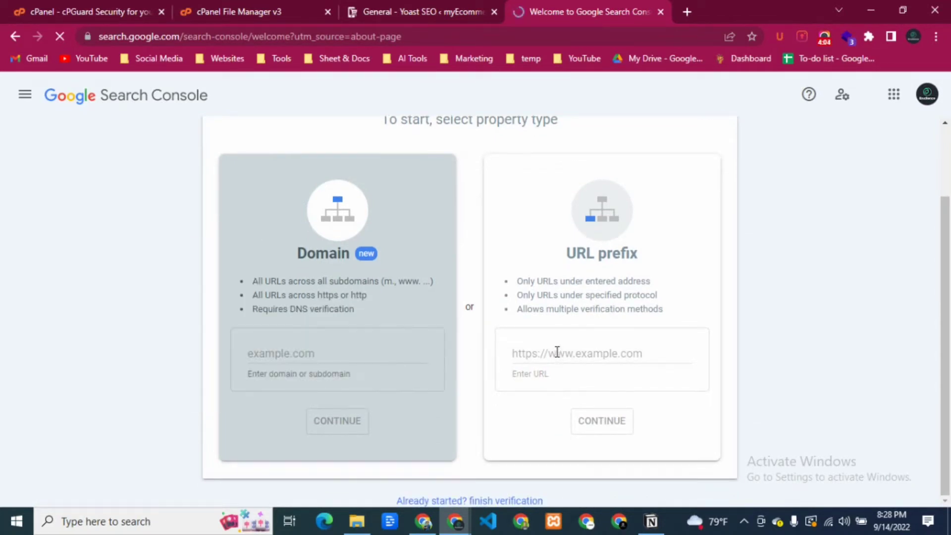
{"action": "left_click", "coordinate": [355, 7]}
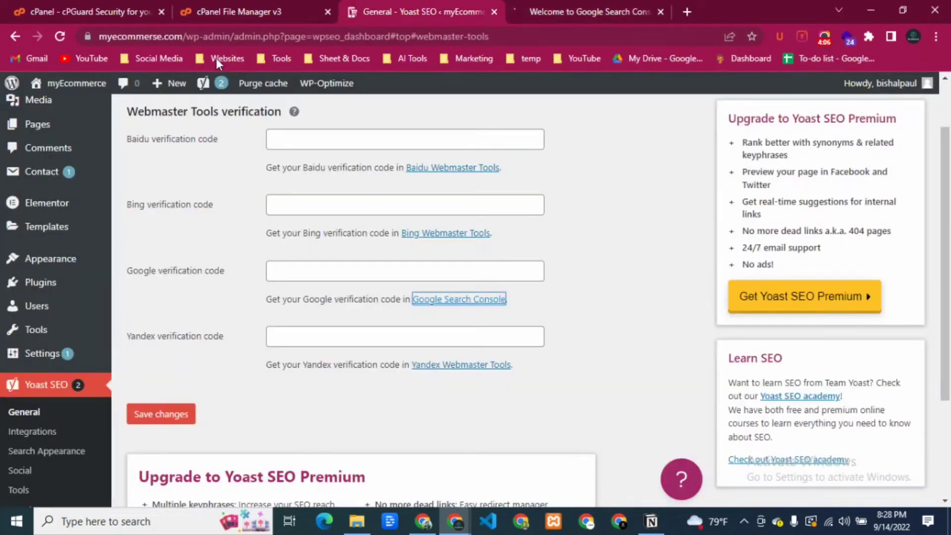
{"action": "left_click_drag", "start_coordinate": [186, 37], "coordinate": [82, 37]}
{"action": "key", "text": "ctrl+c"}
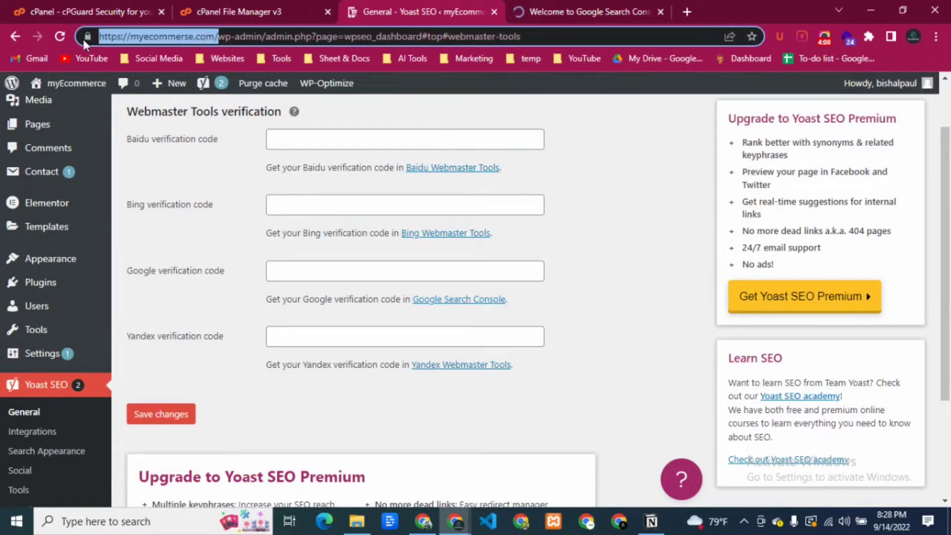
{"action": "left_click", "coordinate": [557, 11]}
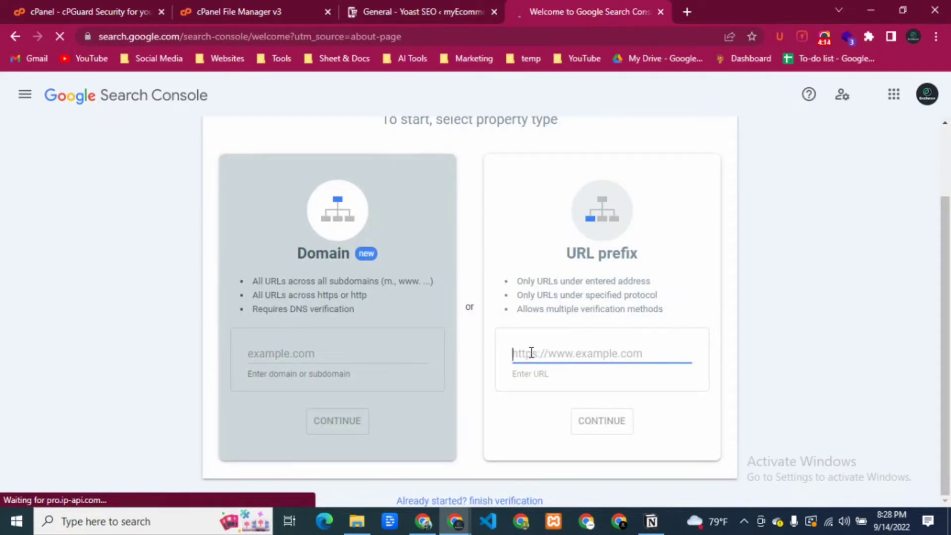
{"action": "key", "text": "ctrl+v"}
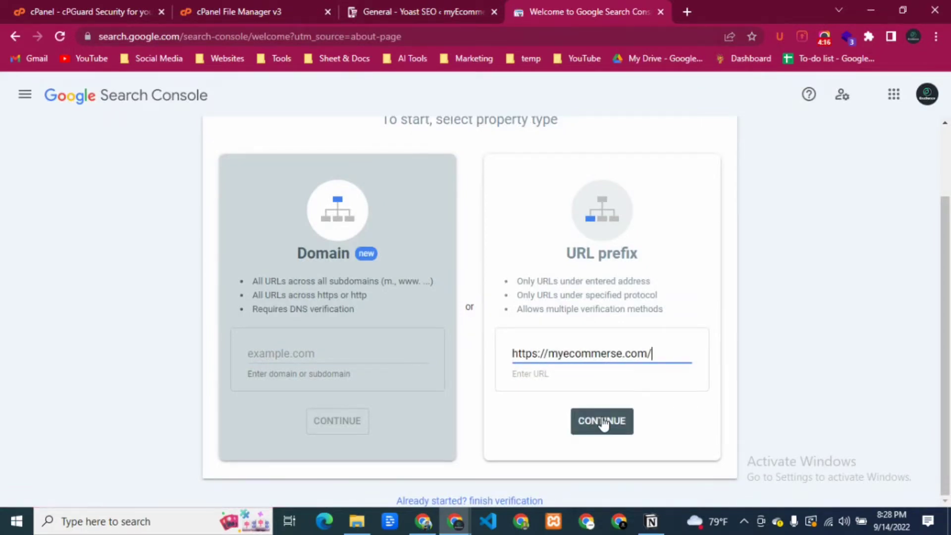
{"action": "left_click", "coordinate": [602, 422]}
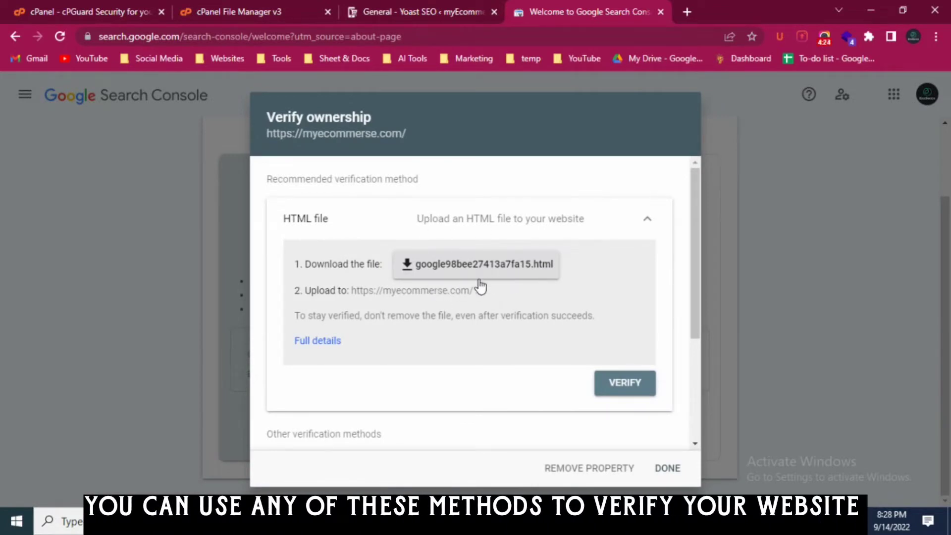
Examine the HTML tag, Google Analytics, Google Tag Manager and Domain name provider verification methods, and return to the HTML file method.
{"action": "scroll", "coordinate": [509, 342], "scroll_direction": "down", "scroll_amount": 3}
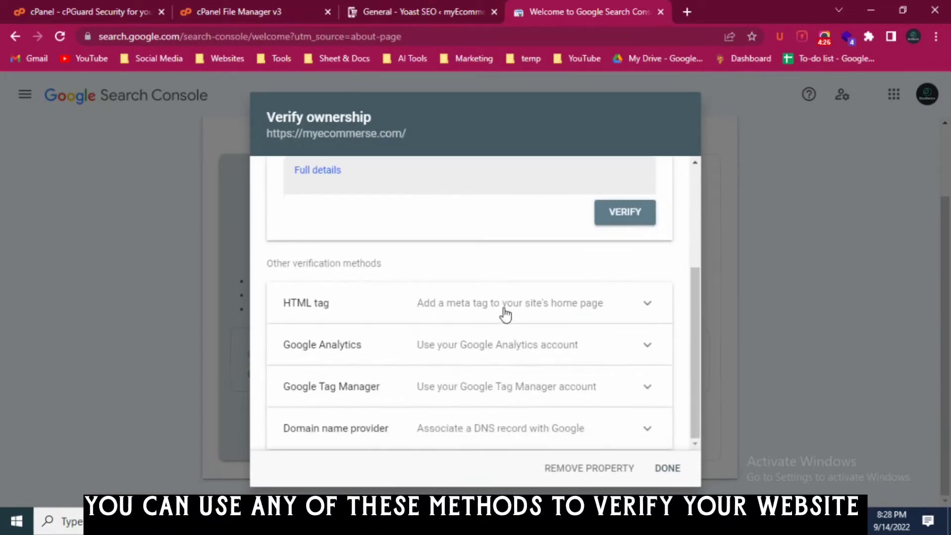
{"action": "left_click", "coordinate": [506, 313]}
{"action": "scroll", "coordinate": [505, 309], "scroll_direction": "down", "scroll_amount": 3}
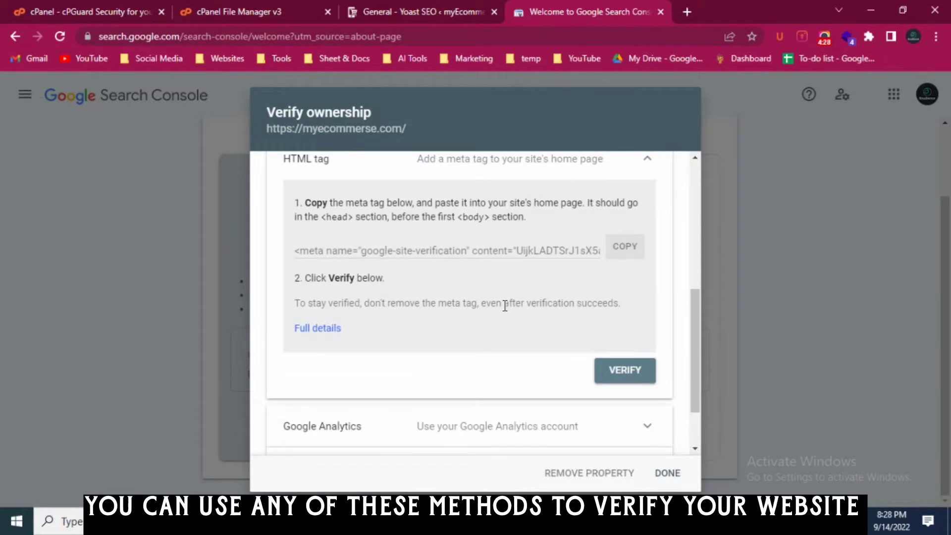
{"action": "scroll", "coordinate": [505, 306], "scroll_direction": "up", "scroll_amount": 1}
{"action": "scroll", "coordinate": [491, 314], "scroll_direction": "down", "scroll_amount": 3}
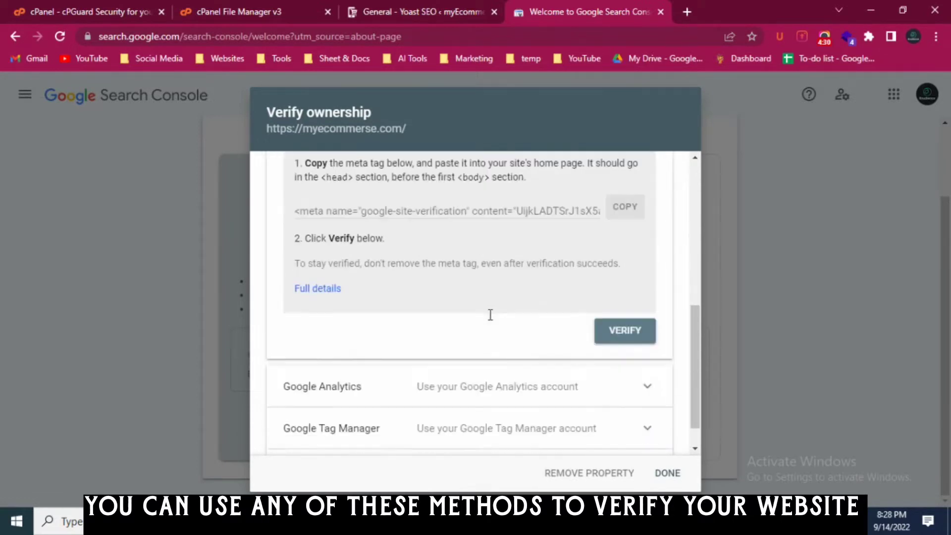
{"action": "left_click", "coordinate": [463, 358]}
{"action": "scroll", "coordinate": [468, 317], "scroll_direction": "down", "scroll_amount": 3}
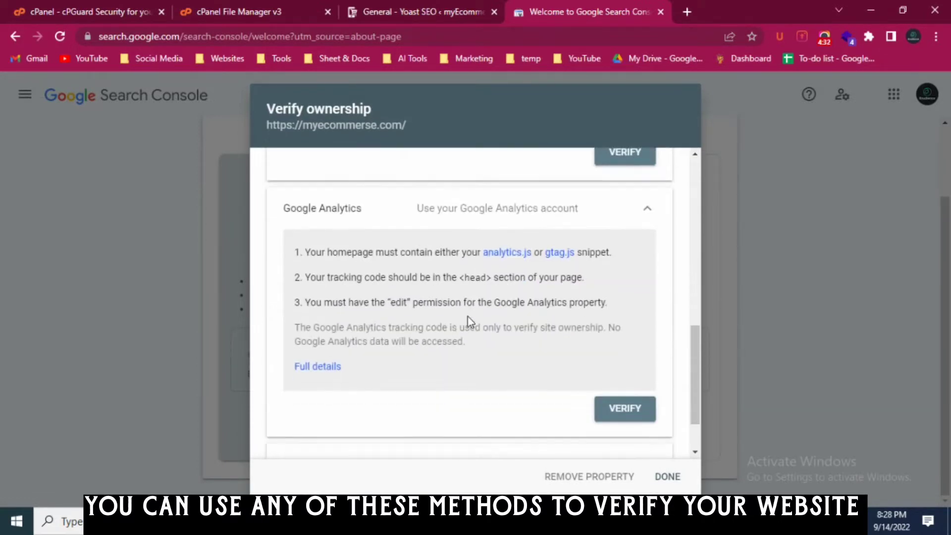
{"action": "scroll", "coordinate": [467, 317], "scroll_direction": "down", "scroll_amount": 1}
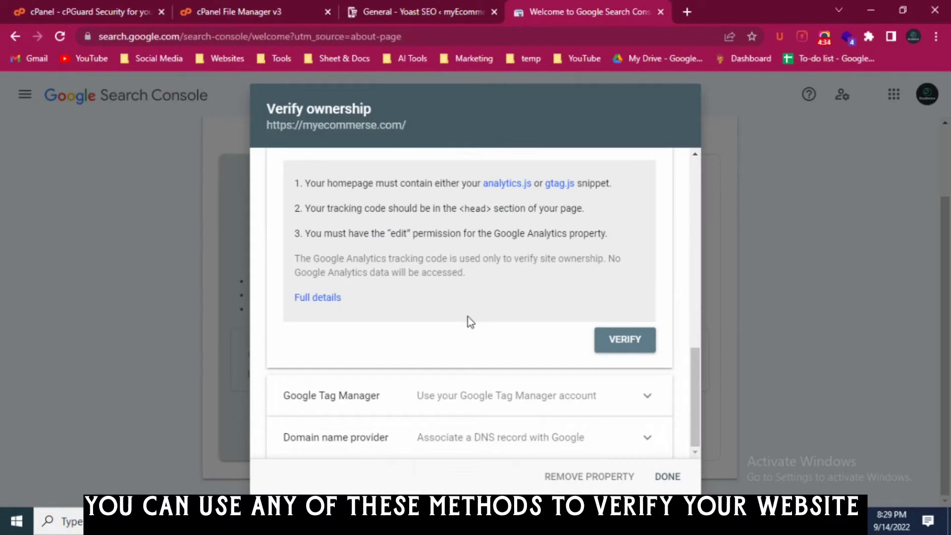
{"action": "left_click", "coordinate": [443, 396]}
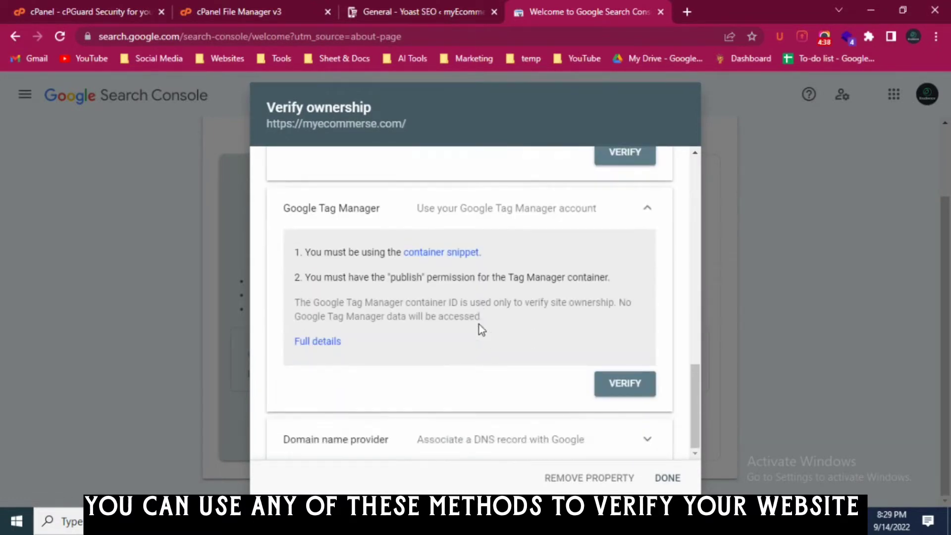
{"action": "left_click", "coordinate": [435, 439]}
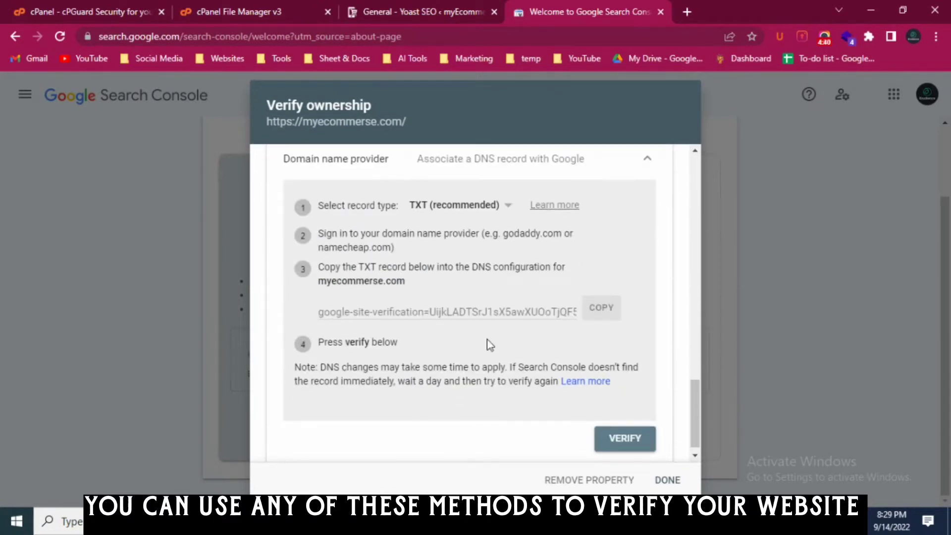
{"action": "scroll", "coordinate": [486, 342], "scroll_direction": "up", "scroll_amount": 10}
{"action": "scroll", "coordinate": [423, 262], "scroll_direction": "up", "scroll_amount": 1}
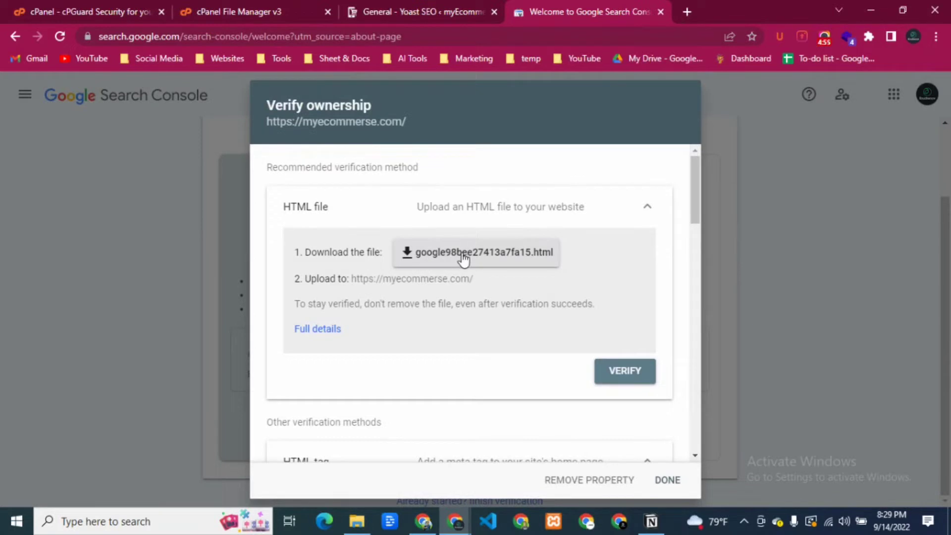
Download the HTML verification file and open the myecommerse.com folder in the cPanel File Manager.
{"action": "left_click", "coordinate": [427, 253]}
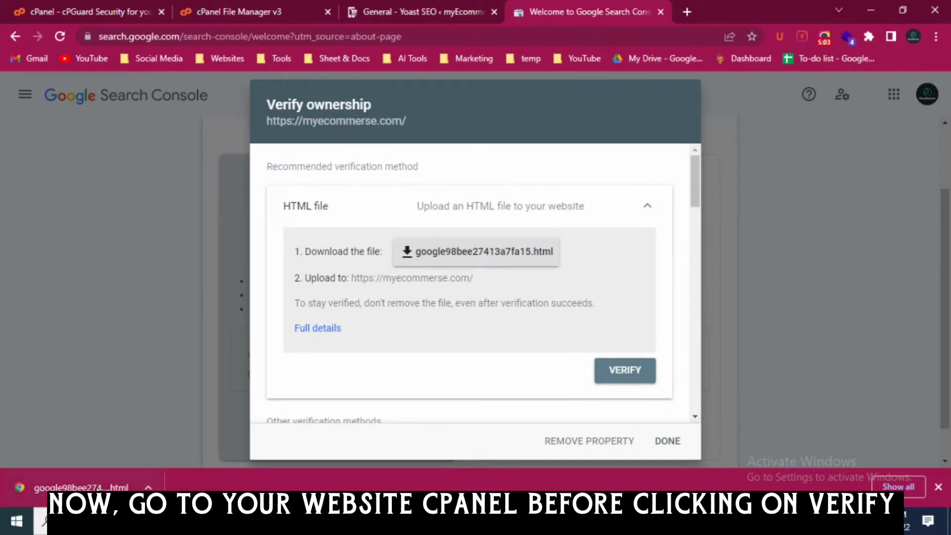
{"action": "left_click", "coordinate": [239, 7]}
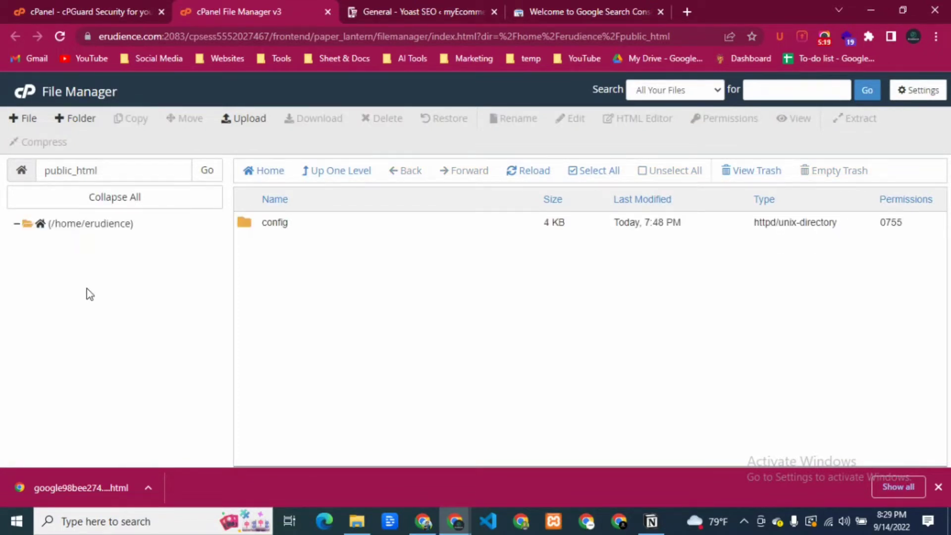
{"action": "scroll", "coordinate": [89, 295], "scroll_direction": "down", "scroll_amount": 3}
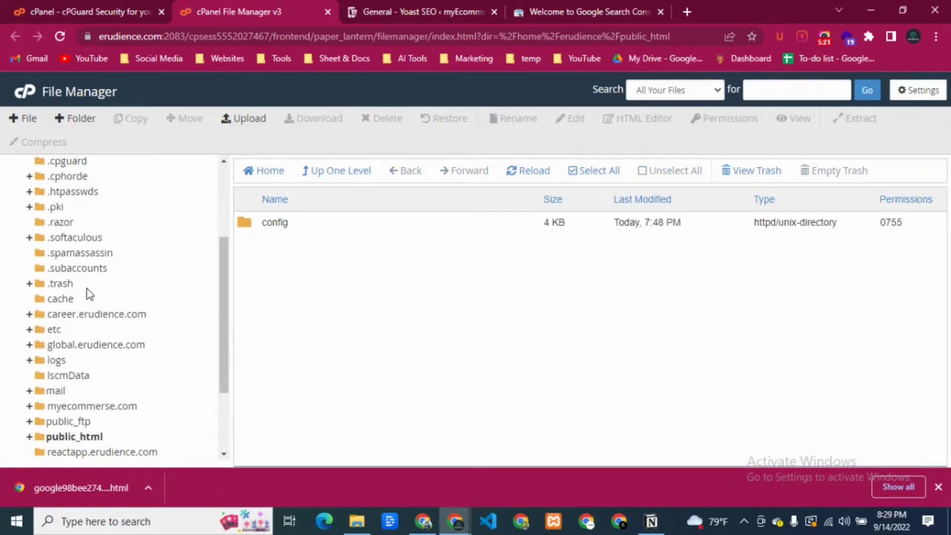
{"action": "scroll", "coordinate": [89, 294], "scroll_direction": "down", "scroll_amount": 3}
{"action": "left_click", "coordinate": [89, 296]}
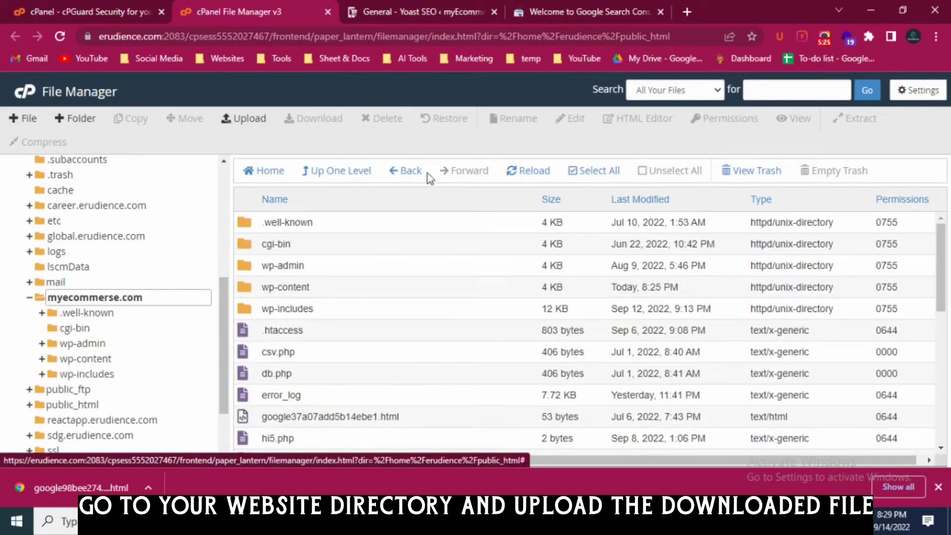
Upload the downloaded HTML verification file to the myecommerse.com folder.
{"action": "left_click", "coordinate": [240, 120]}
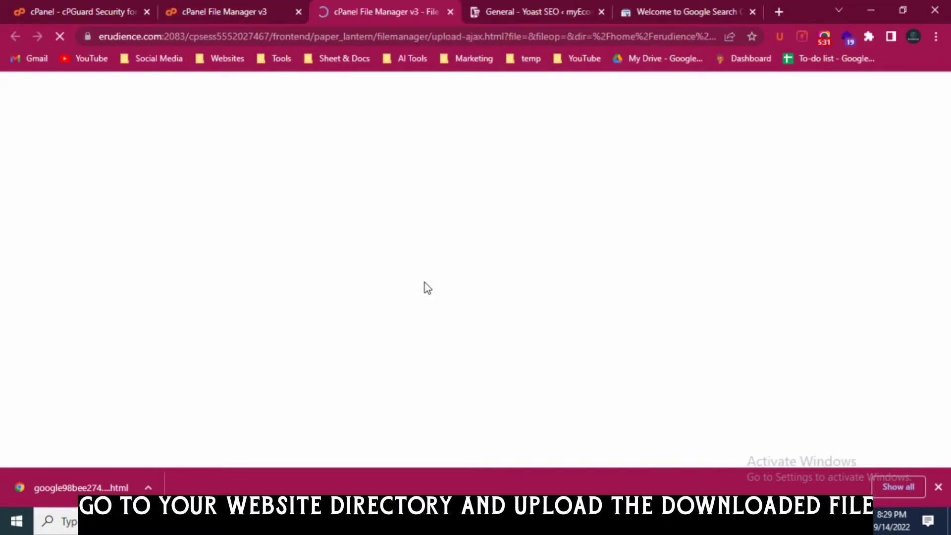
{"action": "left_click", "coordinate": [476, 320]}
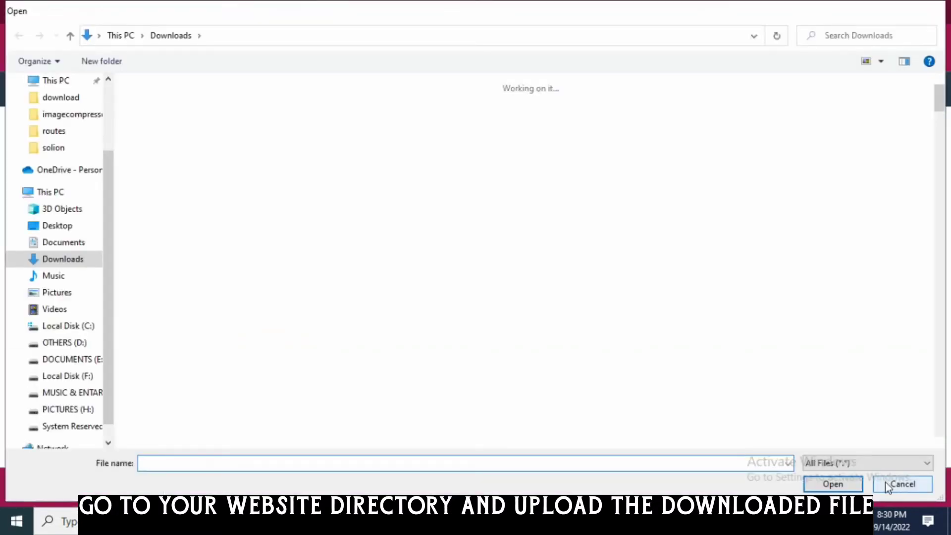
{"action": "left_click", "coordinate": [887, 488]}
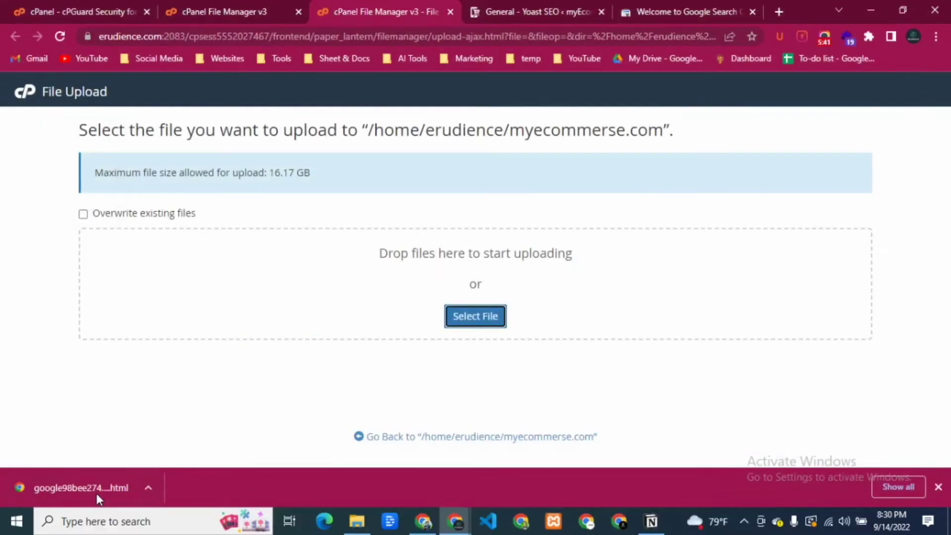
{"action": "left_click_drag", "start_coordinate": [89, 483], "coordinate": [440, 309]}
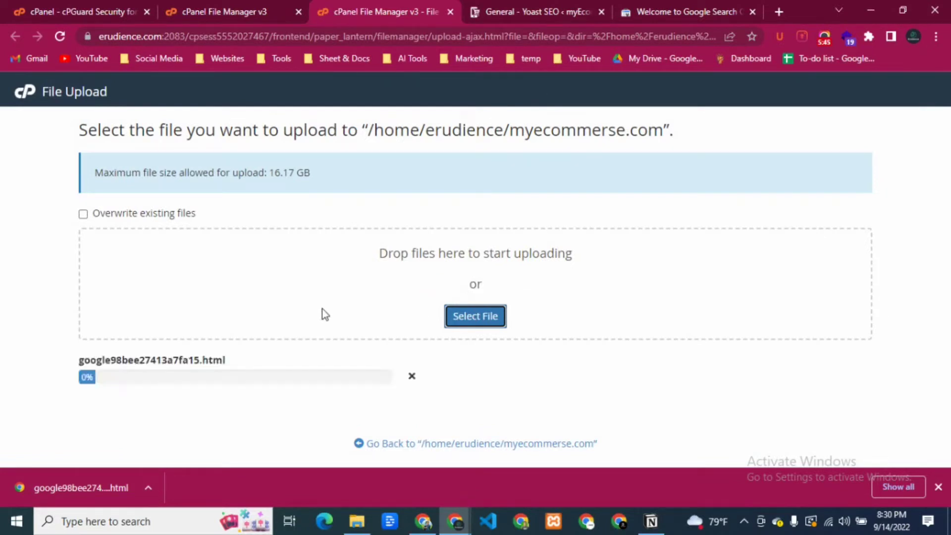
Reload the myecommerse.com folder in the File Manager and check its listing for the uploaded verification file.
{"action": "left_click", "coordinate": [240, 11]}
{"action": "left_click", "coordinate": [527, 170]}
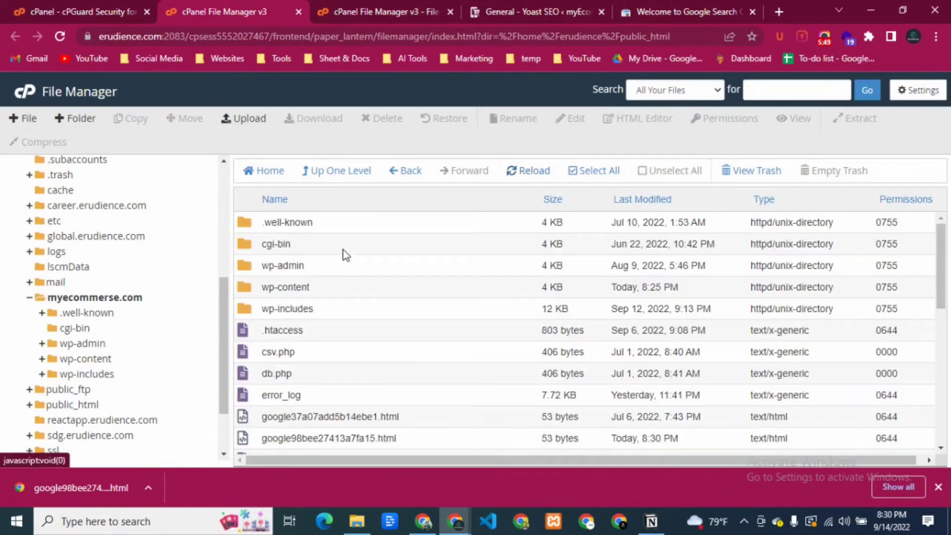
{"action": "scroll", "coordinate": [339, 253], "scroll_direction": "down", "scroll_amount": 5}
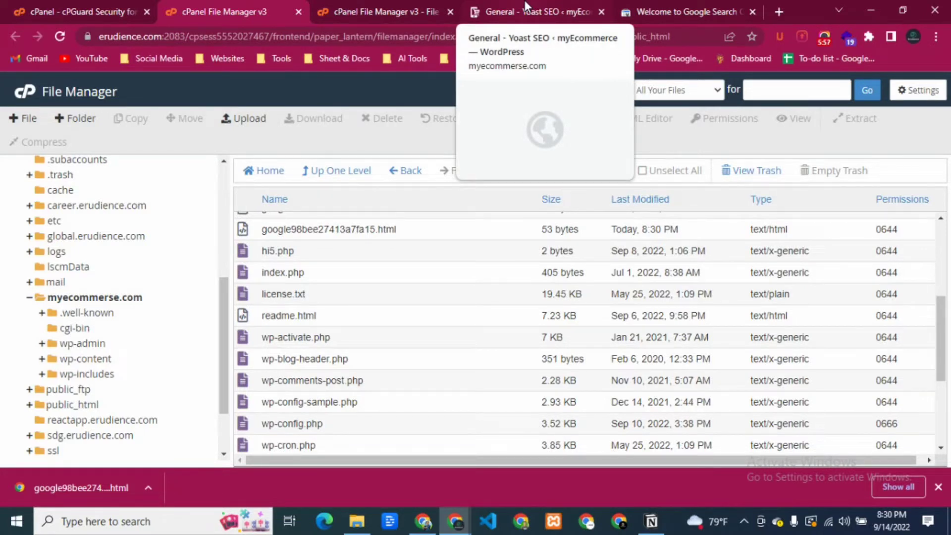
Switch back to Search Console, verify ownership with the HTML file method and go to the property.
{"action": "key", "text": "ctrl+5"}
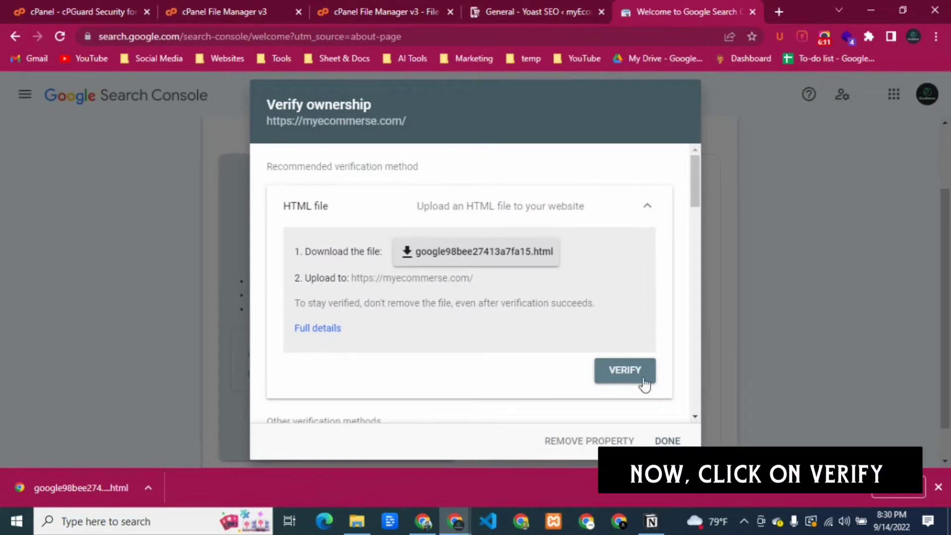
{"action": "left_click", "coordinate": [625, 371]}
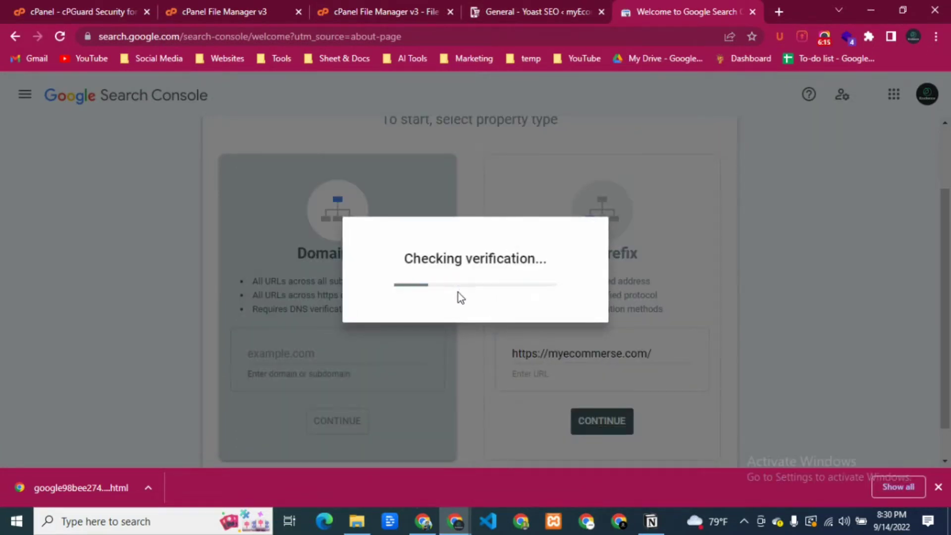
{"action": "left_click", "coordinate": [938, 486]}
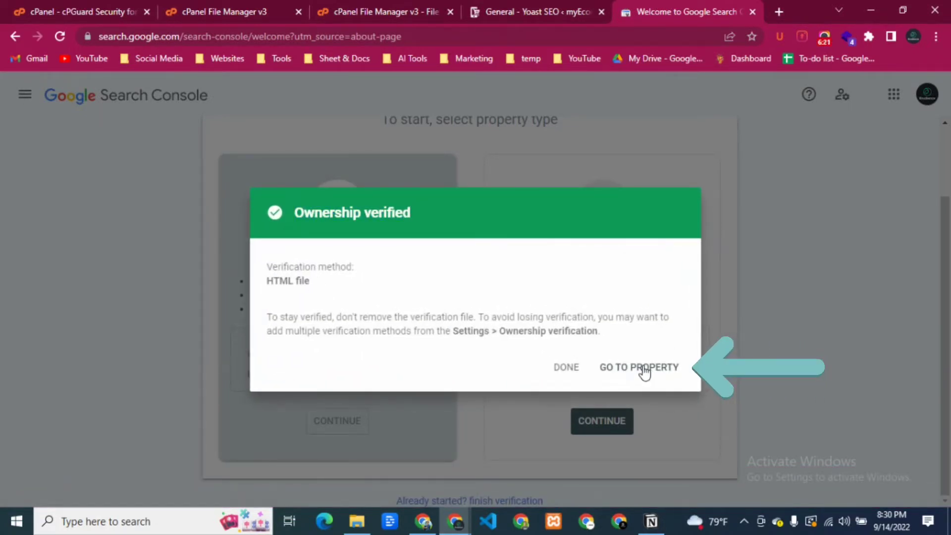
{"action": "left_click", "coordinate": [644, 369]}
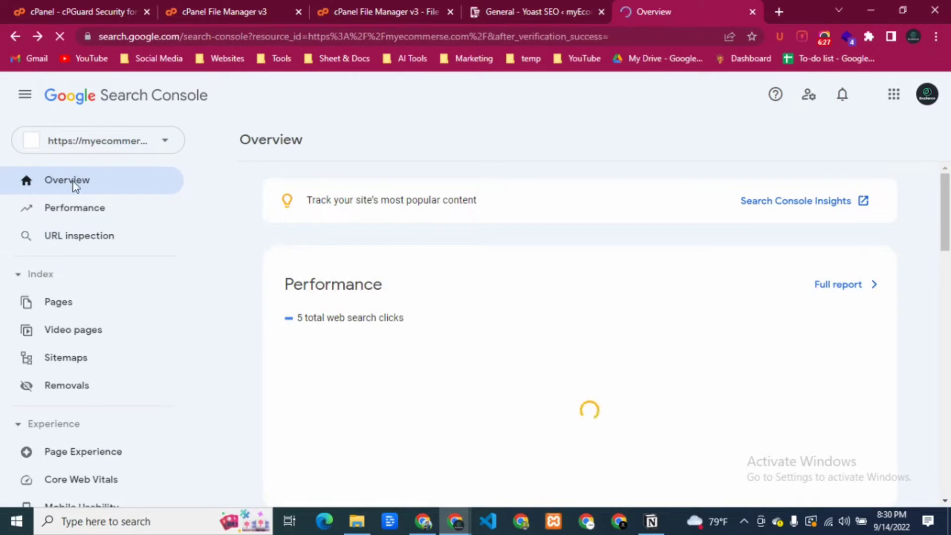
Look through the Search Console property's navigation entries and open its Settings page.
{"action": "scroll", "coordinate": [84, 287], "scroll_direction": "down", "scroll_amount": 1}
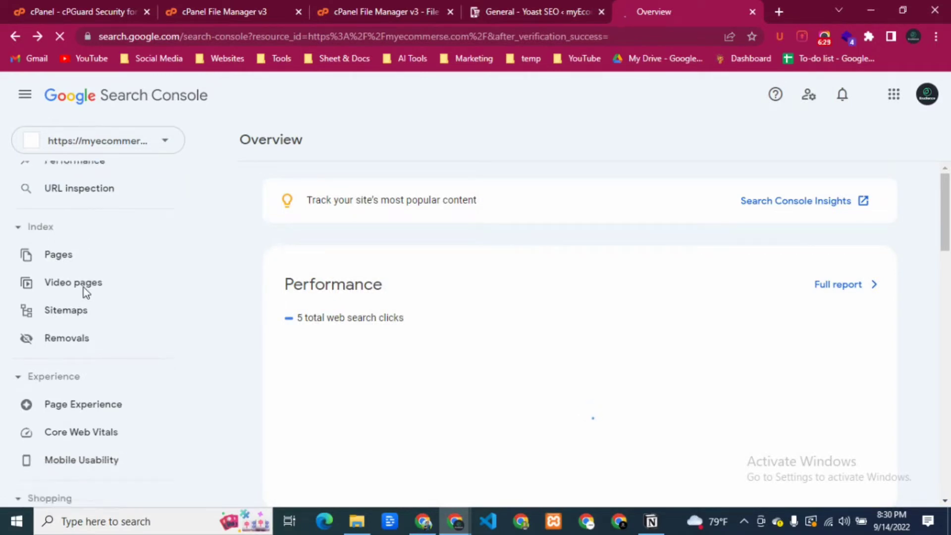
{"action": "scroll", "coordinate": [83, 288], "scroll_direction": "down", "scroll_amount": 7}
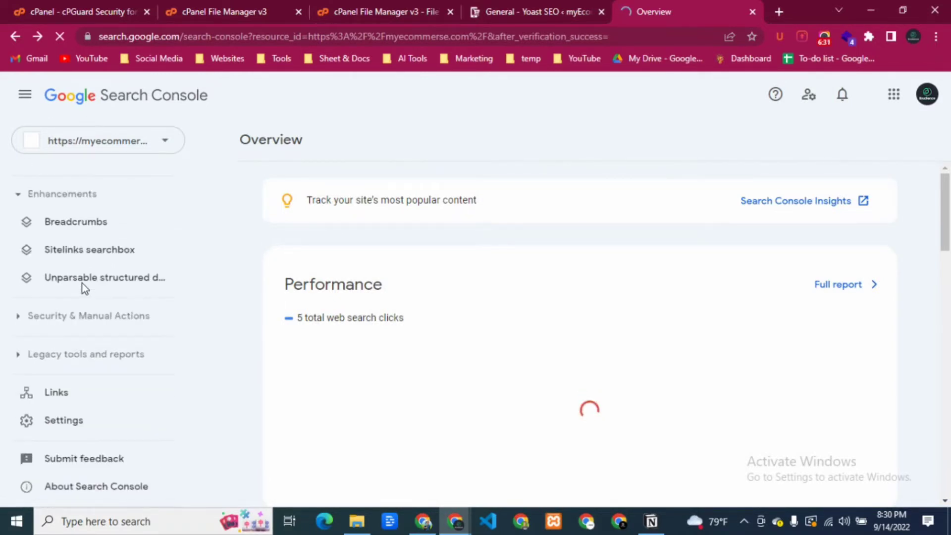
{"action": "scroll", "coordinate": [82, 283], "scroll_direction": "up", "scroll_amount": 9}
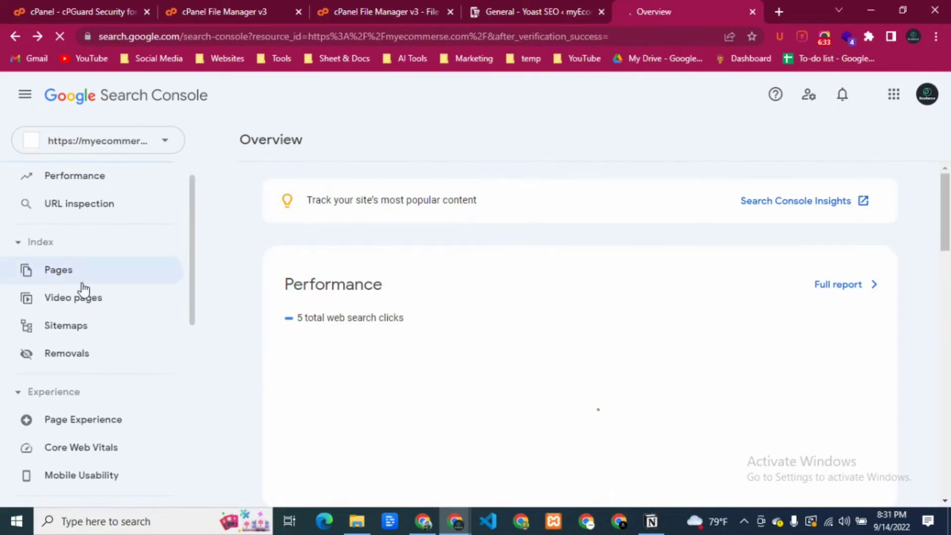
{"action": "scroll", "coordinate": [84, 289], "scroll_direction": "down", "scroll_amount": 4}
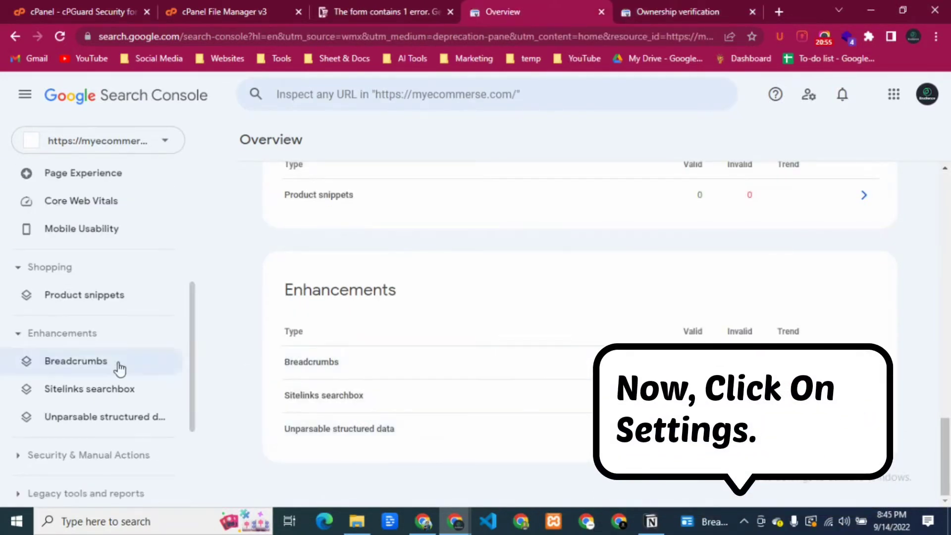
{"action": "scroll", "coordinate": [101, 367], "scroll_direction": "down", "scroll_amount": 3}
{"action": "scroll", "coordinate": [104, 368], "scroll_direction": "down", "scroll_amount": 1}
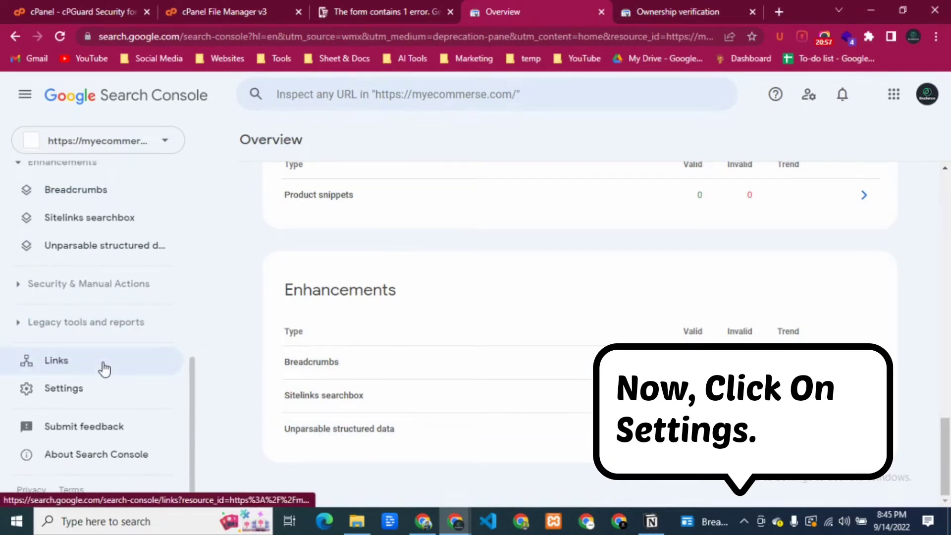
{"action": "left_click", "coordinate": [94, 396]}
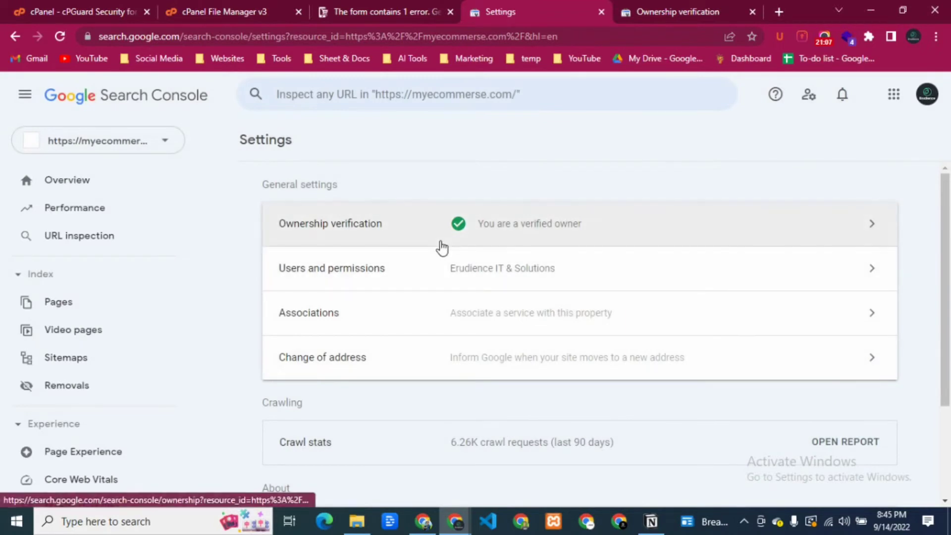
Open the property's ownership verification details, review the methods used, and close the duplicate Ownership verification browser tab.
{"action": "left_click", "coordinate": [518, 231]}
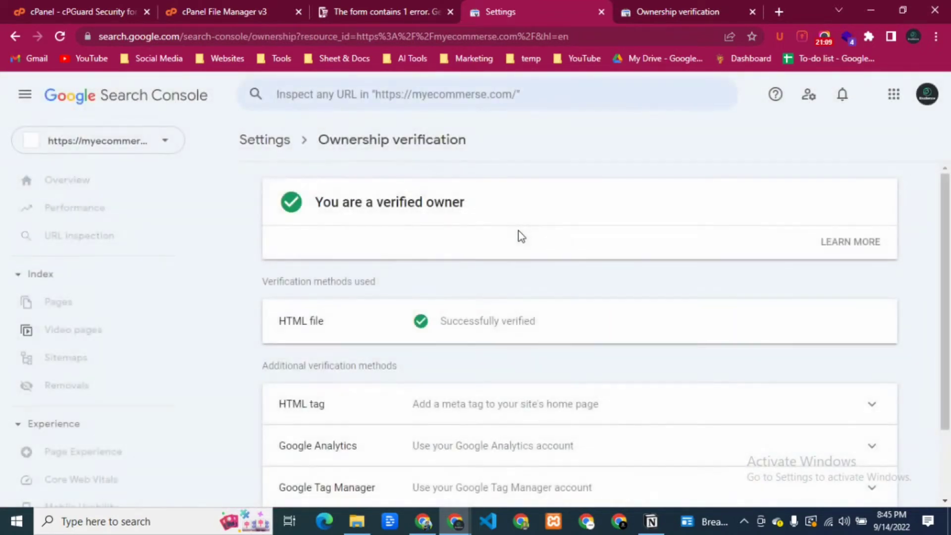
{"action": "scroll", "coordinate": [521, 236], "scroll_direction": "down", "scroll_amount": 2}
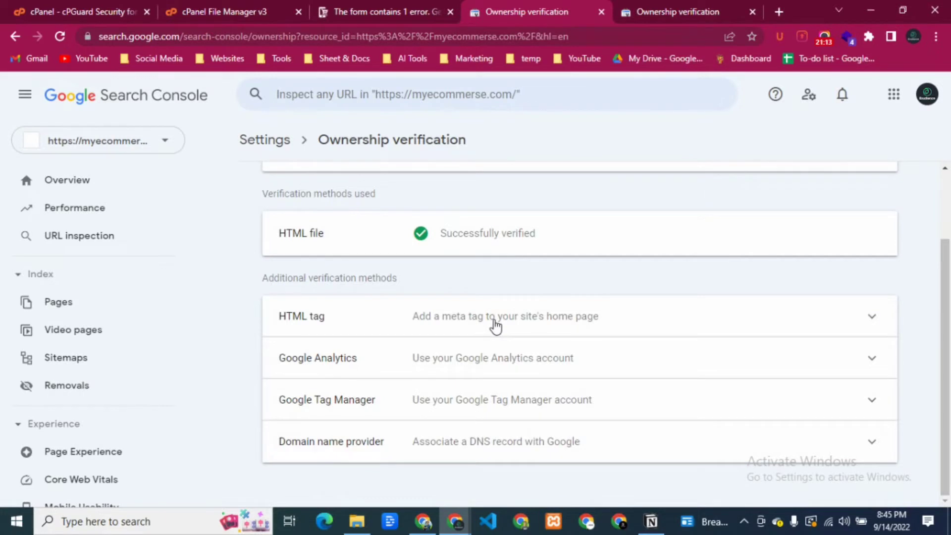
{"action": "triple_click", "coordinate": [286, 235]}
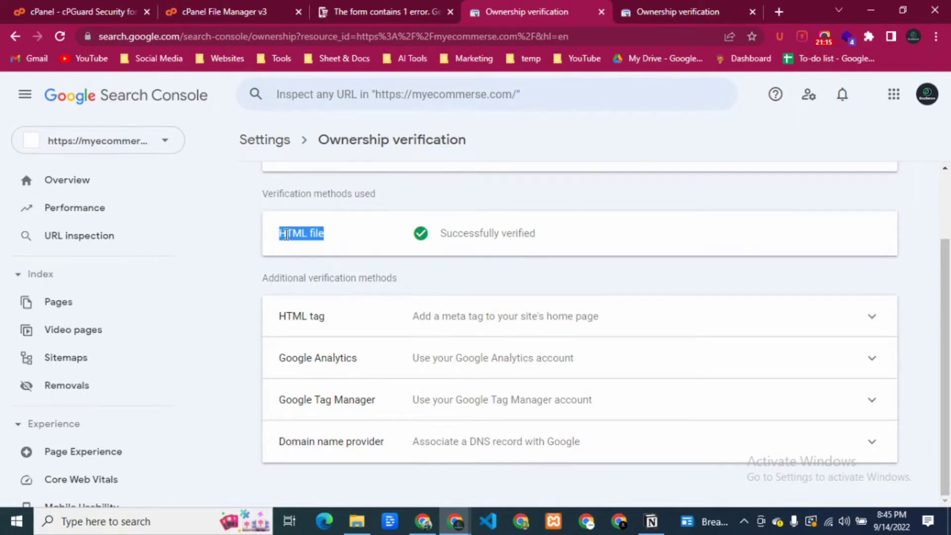
{"action": "middle_click", "coordinate": [634, 12]}
{"action": "scroll", "coordinate": [495, 199], "scroll_direction": "up", "scroll_amount": 3}
{"action": "left_click", "coordinate": [403, 144]}
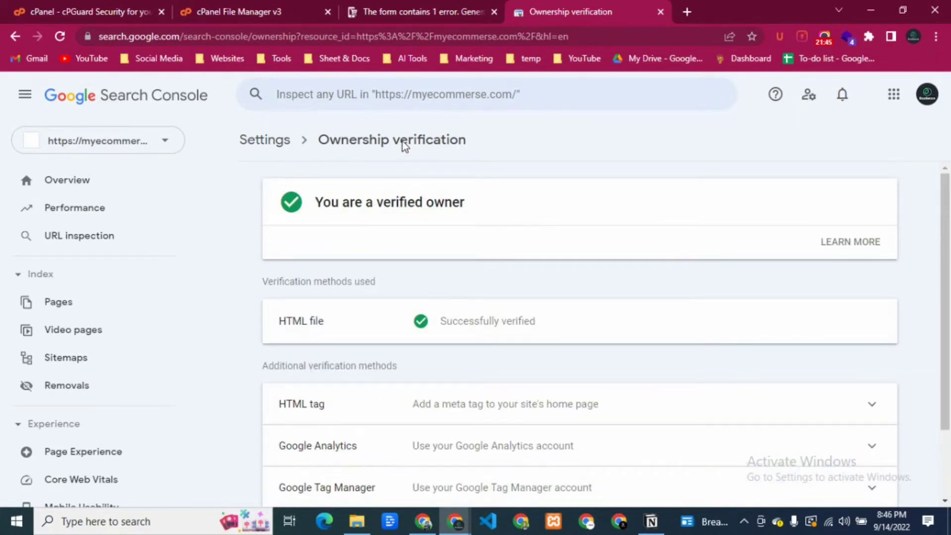
Expand the HTML tag verification method and copy its google-site-verification meta tag.
{"action": "scroll", "coordinate": [625, 302], "scroll_direction": "down", "scroll_amount": 2}
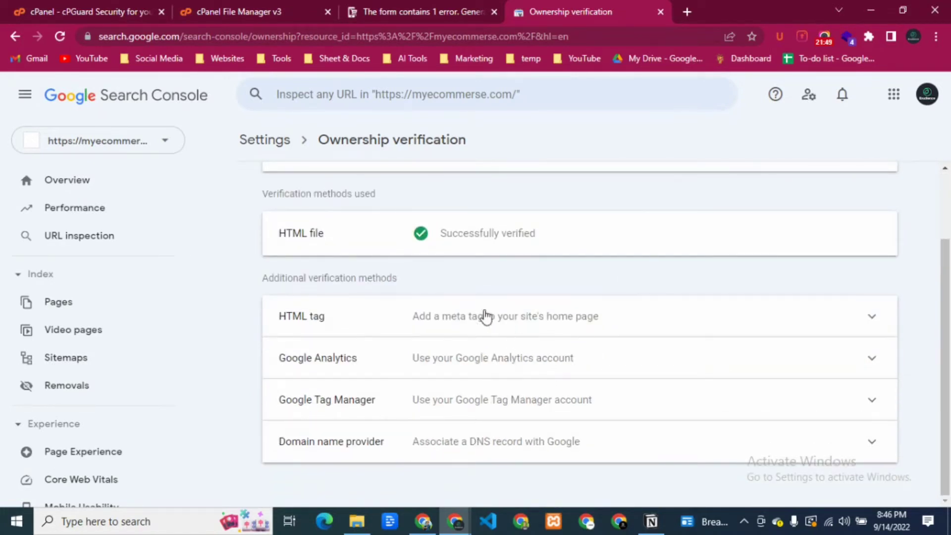
{"action": "left_click", "coordinate": [486, 316]}
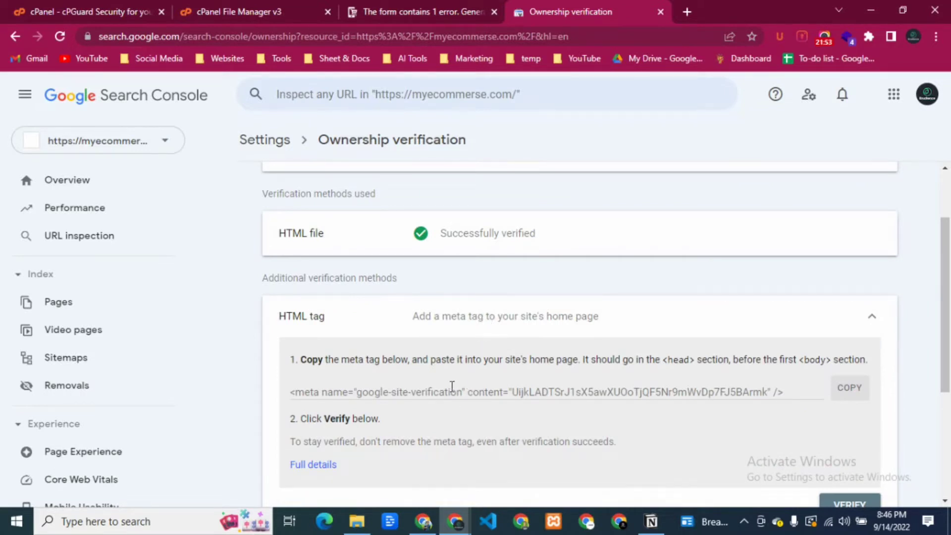
{"action": "left_click", "coordinate": [452, 392]}
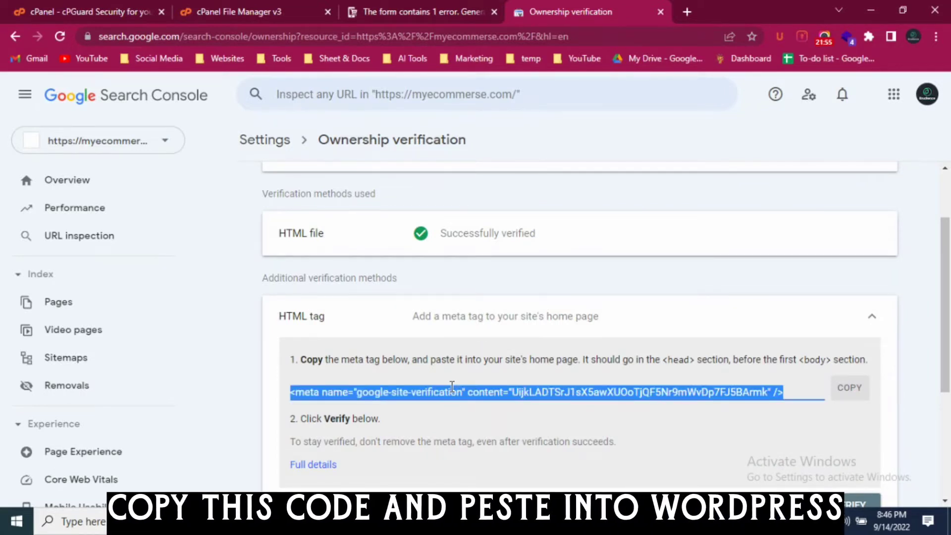
{"action": "right_click", "coordinate": [452, 386]}
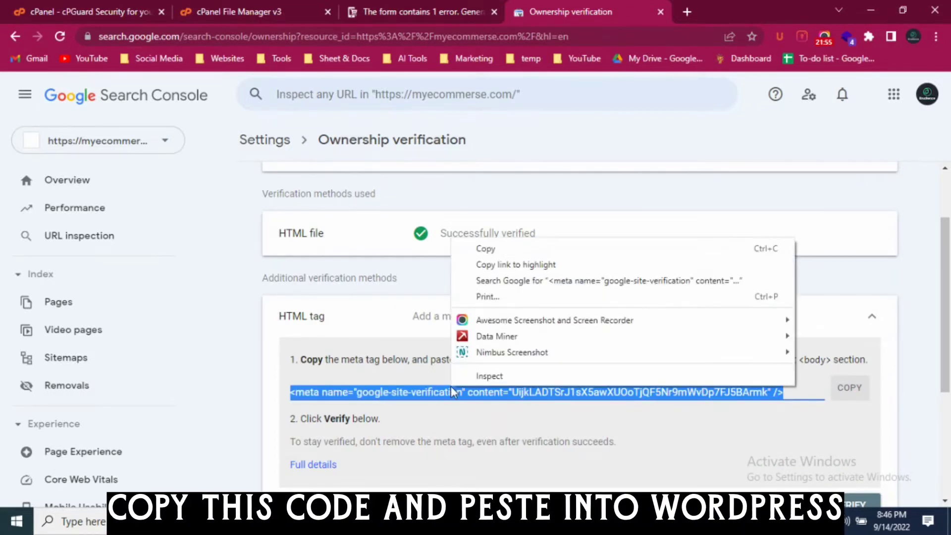
{"action": "left_click", "coordinate": [488, 249]}
Switch to the Yoast SEO webmaster tools settings, paste the copied meta tag as the Google verification code and save the changes.
{"action": "left_click", "coordinate": [429, 12]}
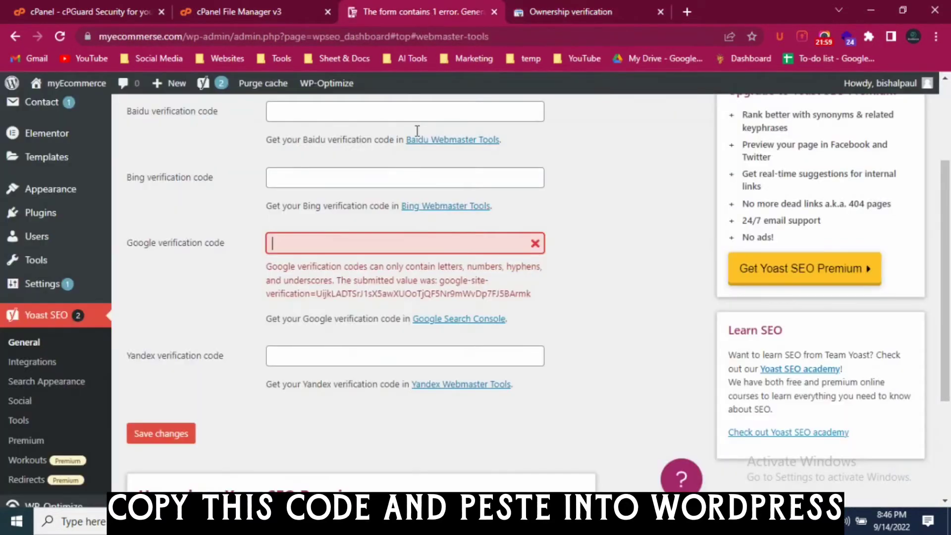
{"action": "right_click", "coordinate": [299, 242]}
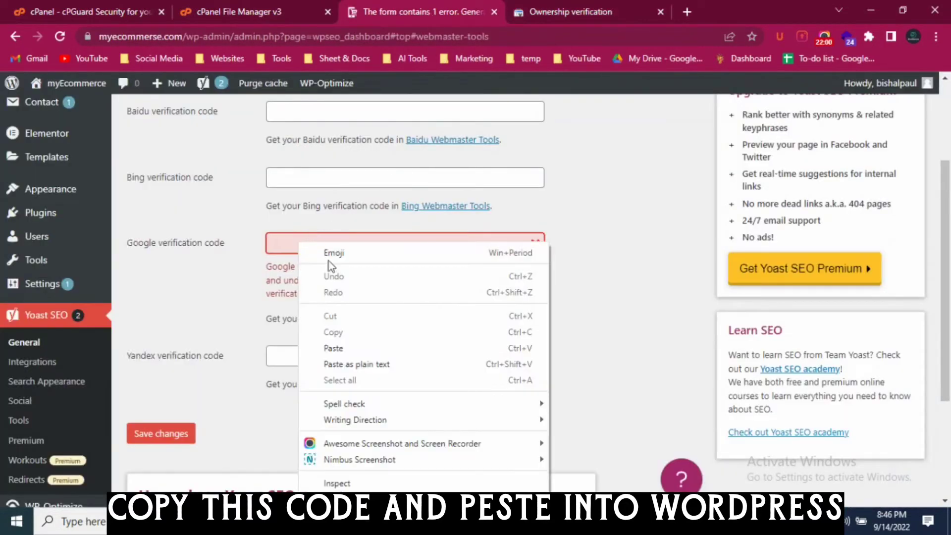
{"action": "left_click", "coordinate": [334, 350]}
{"action": "scroll", "coordinate": [372, 292], "scroll_direction": "down", "scroll_amount": 1}
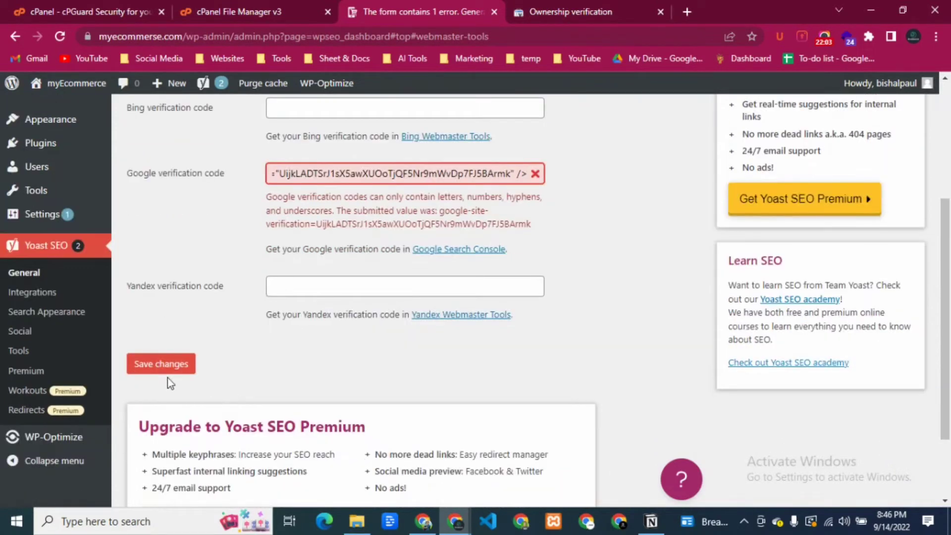
{"action": "left_click", "coordinate": [166, 369]}
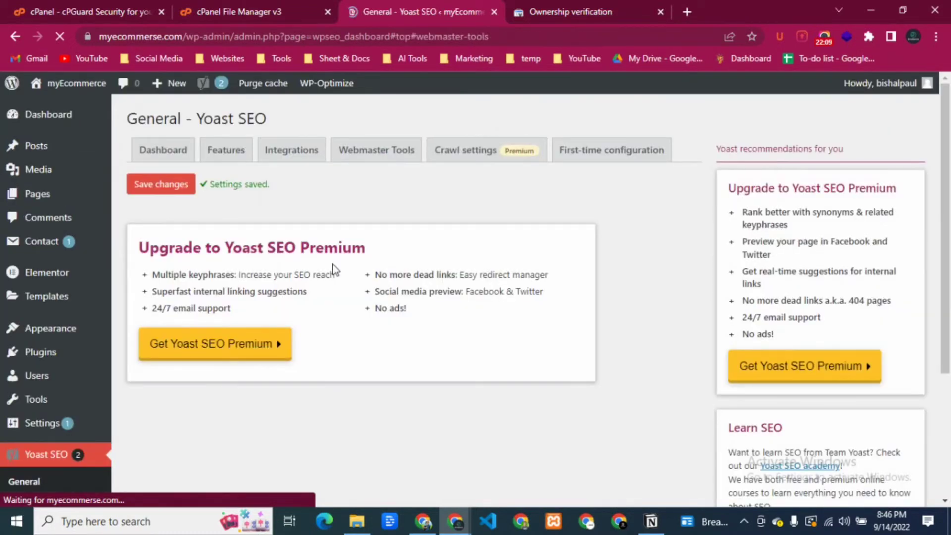
Check the saved Google verification code in the Webmaster Tools verification settings.
{"action": "scroll", "coordinate": [329, 258], "scroll_direction": "down", "scroll_amount": 3}
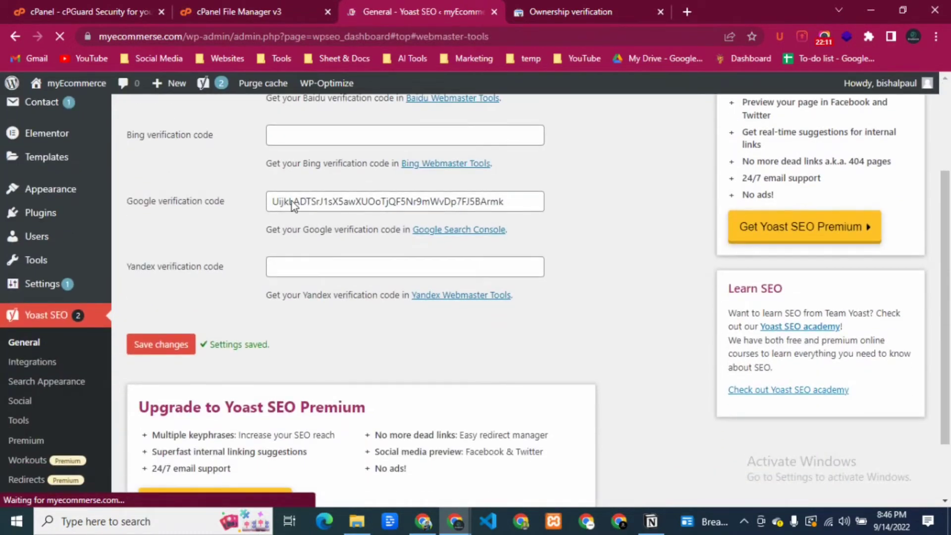
{"action": "double_click", "coordinate": [347, 200]}
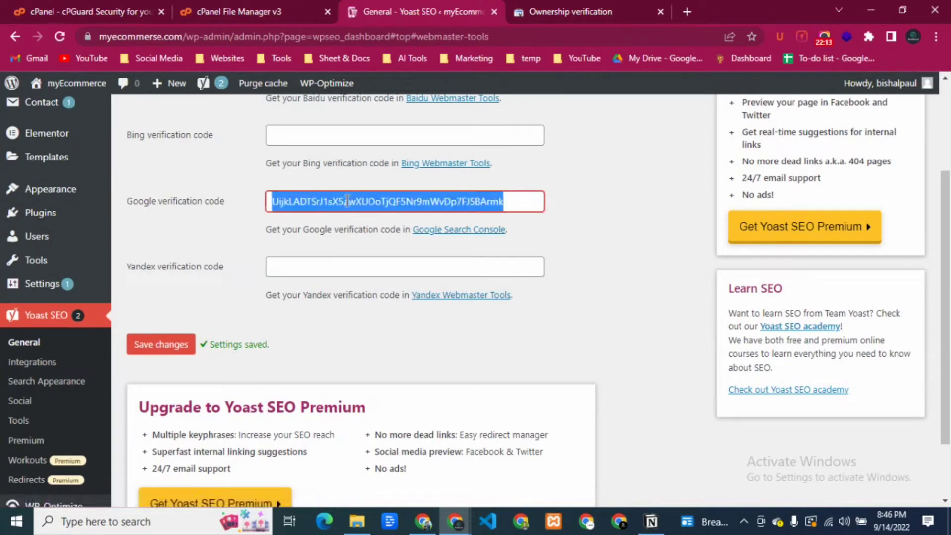
{"action": "left_click", "coordinate": [553, 203]}
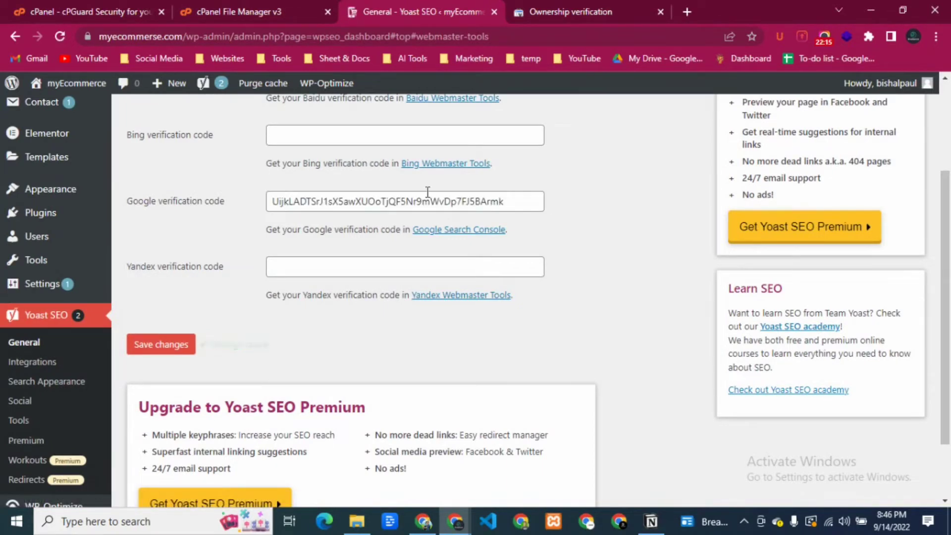
Switch back to Search Console and verify the property's ownership with the HTML tag method.
{"action": "left_click", "coordinate": [552, 15]}
{"action": "scroll", "coordinate": [331, 303], "scroll_direction": "down", "scroll_amount": 3}
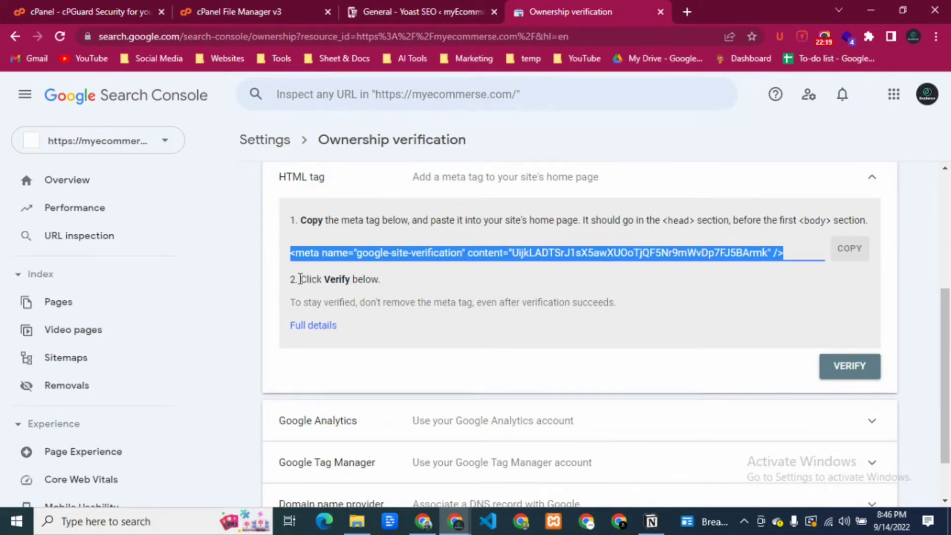
{"action": "left_click_drag", "start_coordinate": [300, 279], "coordinate": [388, 277]}
{"action": "left_click", "coordinate": [366, 278]}
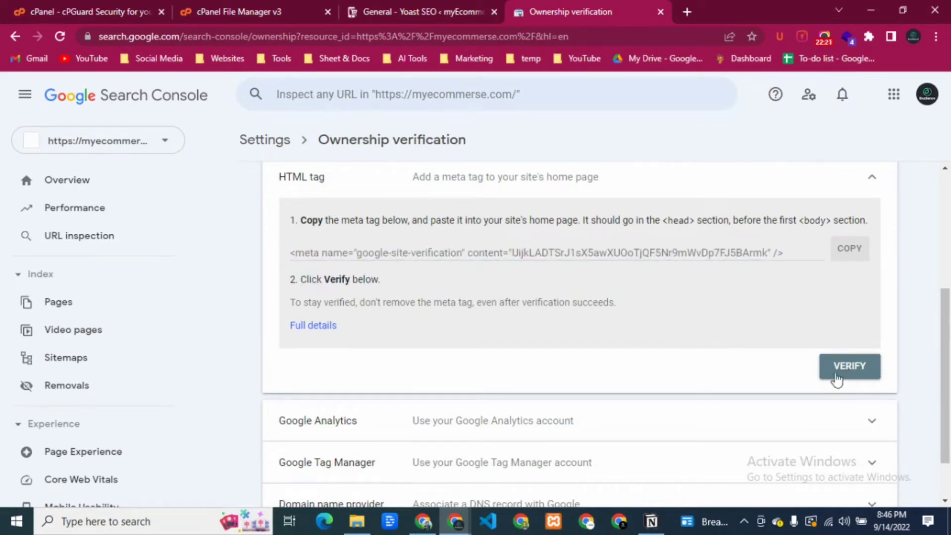
{"action": "left_click", "coordinate": [836, 378]}
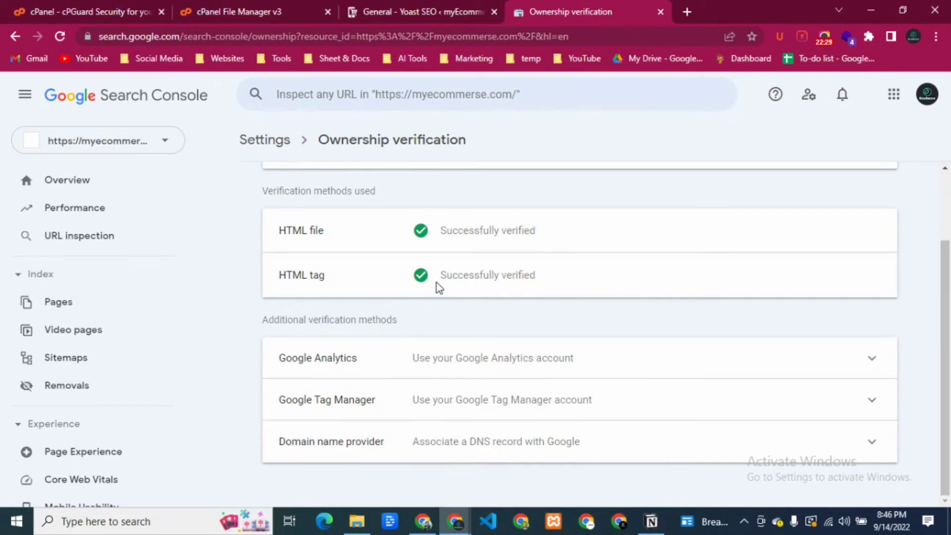
Return to the Yoast SEO general settings, open the first-time configuration and look over its five stages.
{"action": "left_click", "coordinate": [404, 11]}
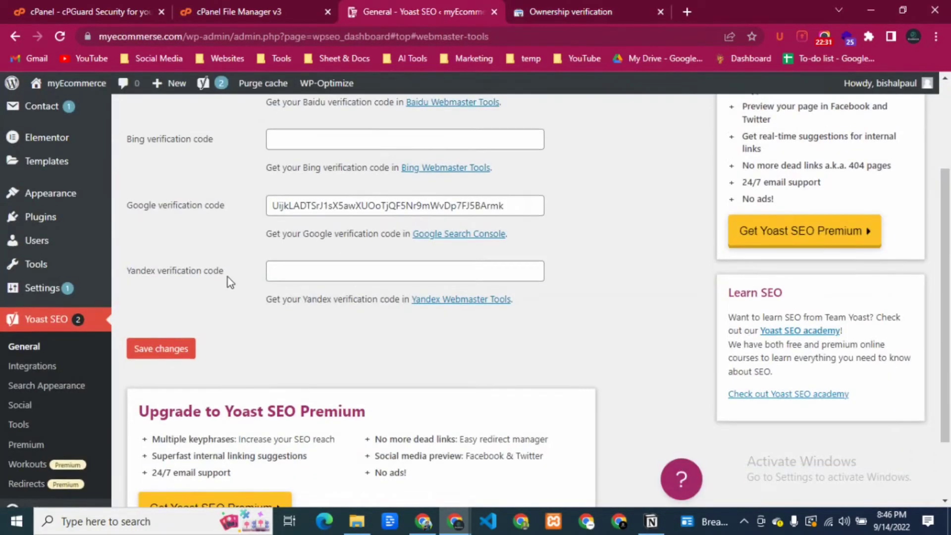
{"action": "scroll", "coordinate": [228, 277], "scroll_direction": "up", "scroll_amount": 3}
{"action": "scroll", "coordinate": [228, 277], "scroll_direction": "down", "scroll_amount": 2}
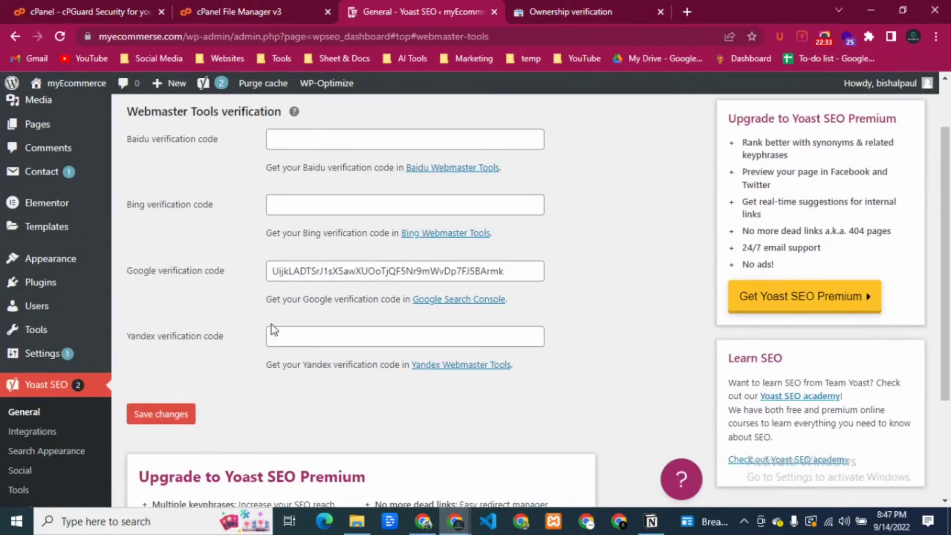
{"action": "scroll", "coordinate": [271, 325], "scroll_direction": "up", "scroll_amount": 2}
{"action": "left_click", "coordinate": [619, 152]}
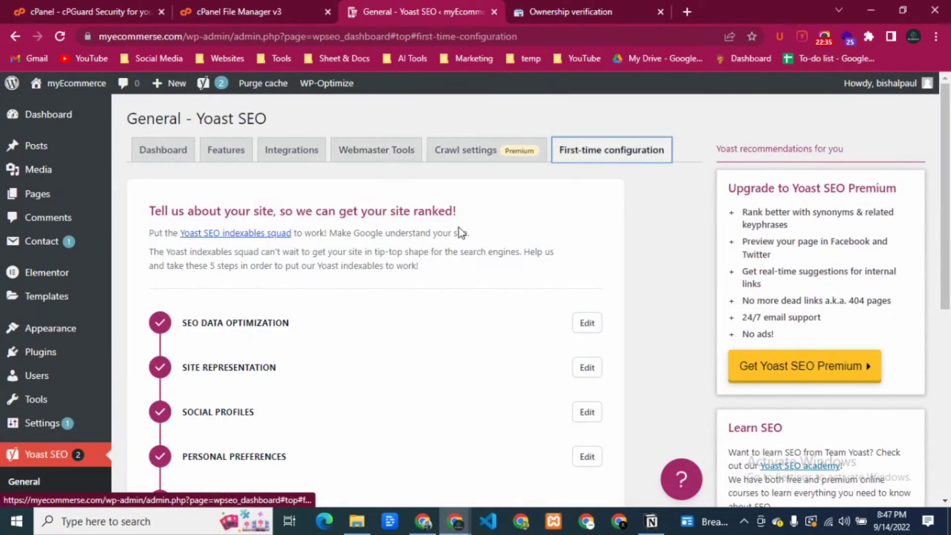
{"action": "scroll", "coordinate": [224, 336], "scroll_direction": "down", "scroll_amount": 4}
{"action": "scroll", "coordinate": [221, 333], "scroll_direction": "up", "scroll_amount": 1}
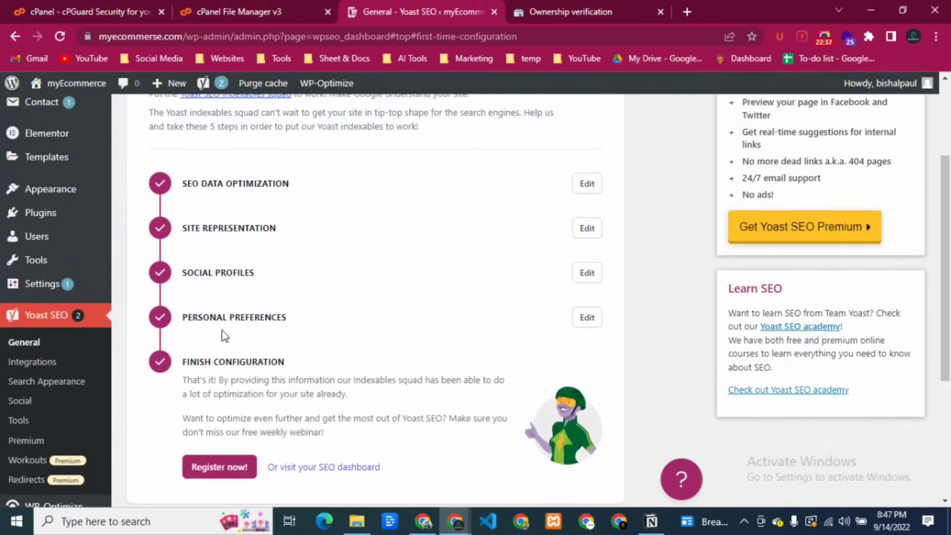
Run the SEO data optimization in the first-time configuration and continue once the analysis is complete.
{"action": "left_click", "coordinate": [585, 186]}
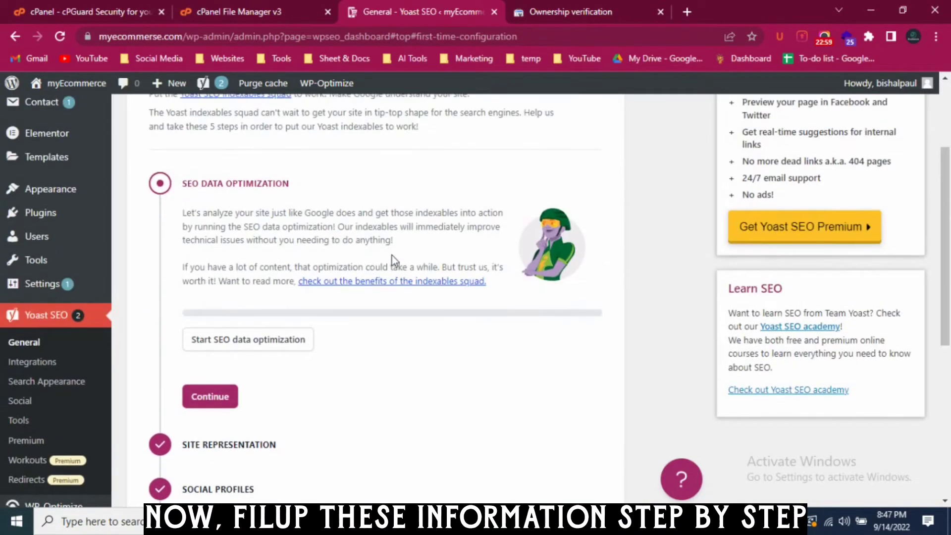
{"action": "left_click", "coordinate": [204, 341]}
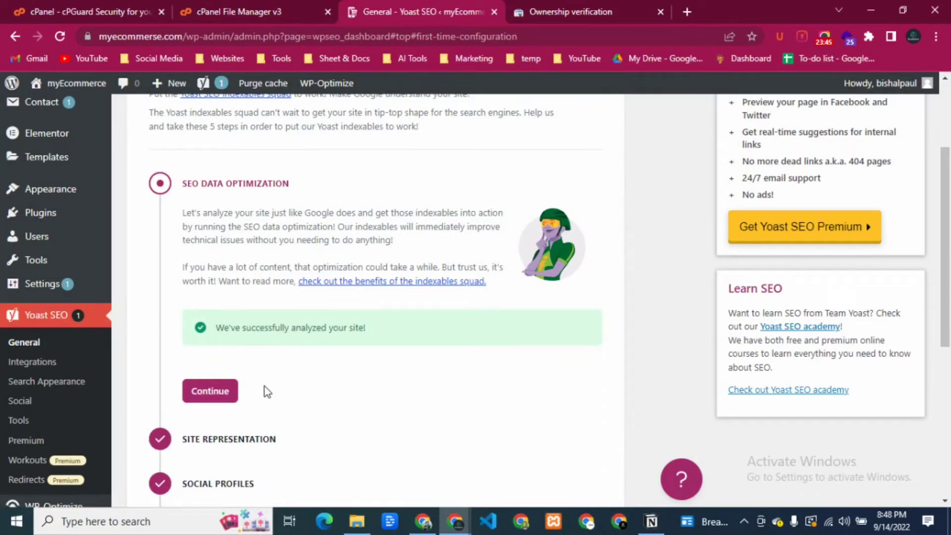
{"action": "left_click", "coordinate": [210, 392]}
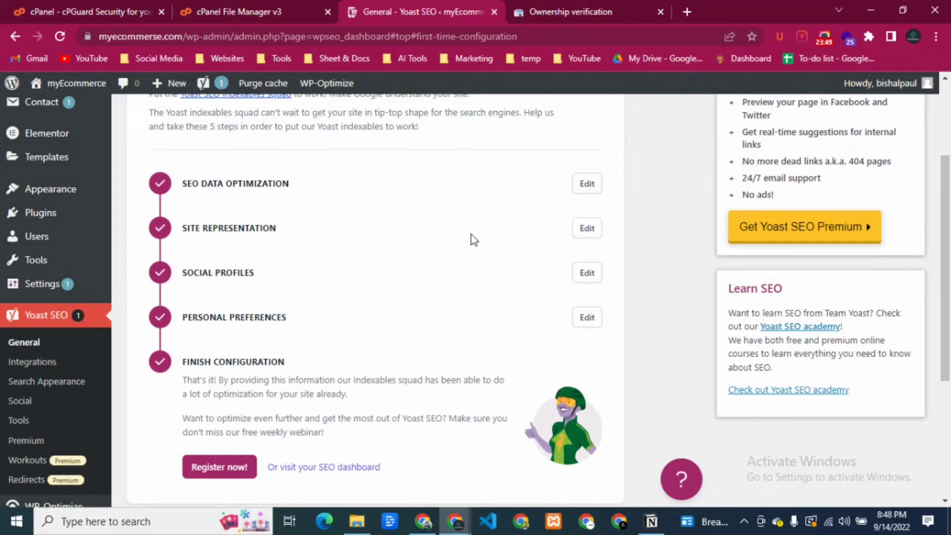
Edit the site representation, choose Person as what the site represents and keep the existing user as the name.
{"action": "left_click", "coordinate": [578, 230]}
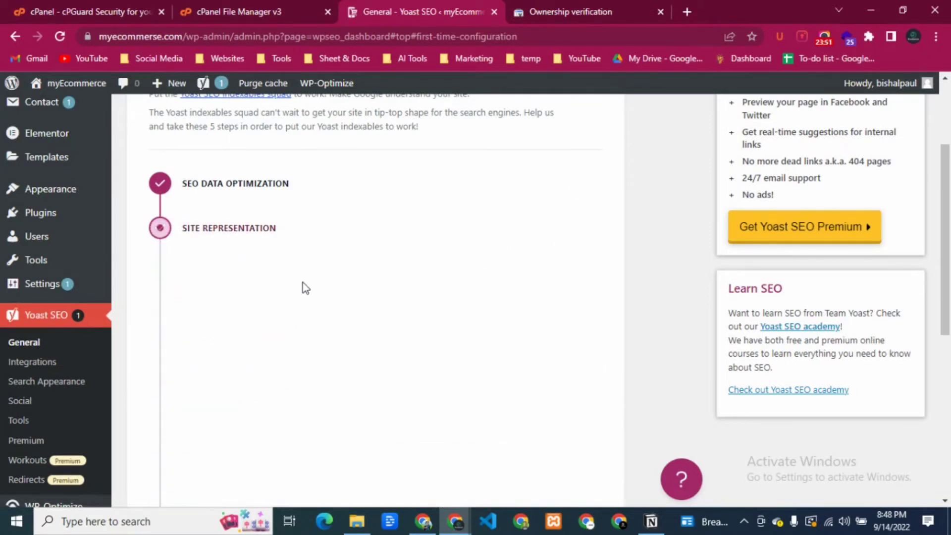
{"action": "scroll", "coordinate": [269, 293], "scroll_direction": "down", "scroll_amount": 1}
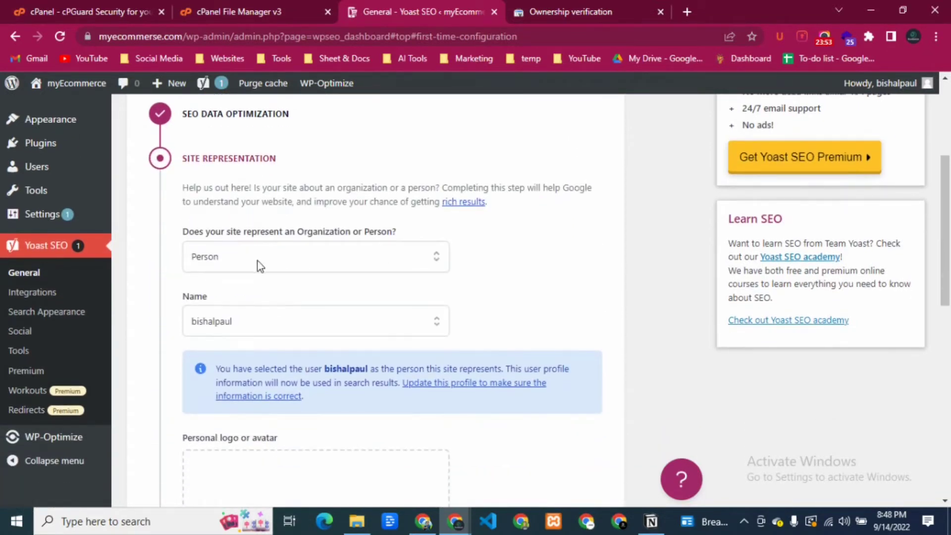
{"action": "left_click_drag", "start_coordinate": [186, 243], "coordinate": [382, 237]}
{"action": "left_click", "coordinate": [375, 238]}
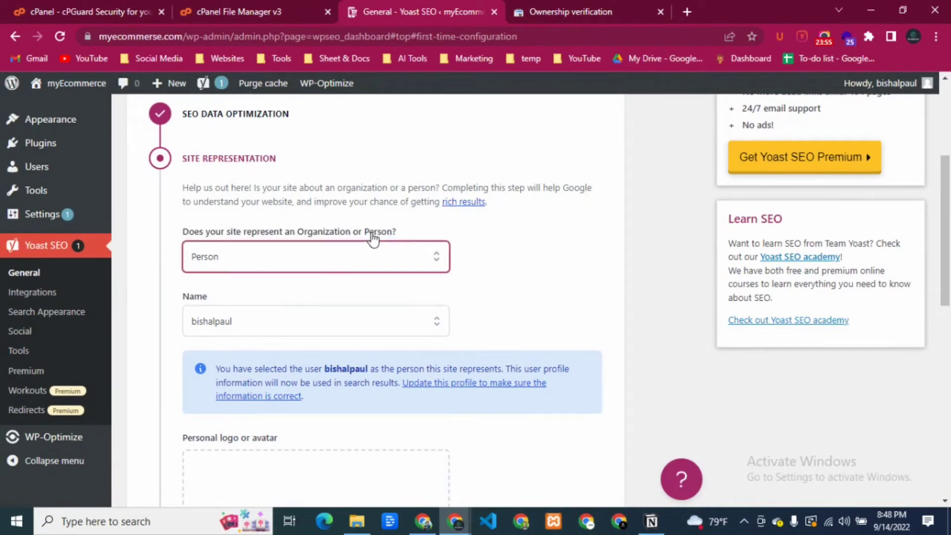
{"action": "left_click", "coordinate": [276, 261]}
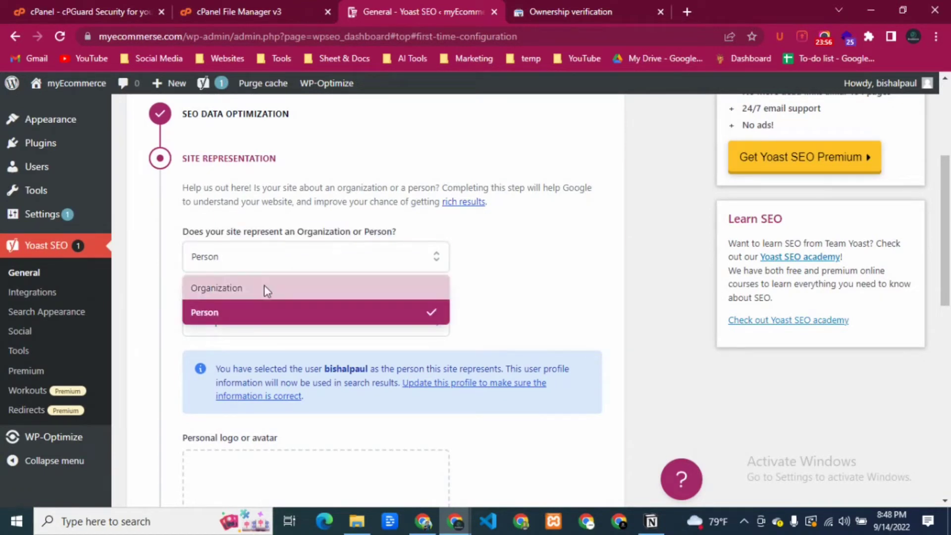
{"action": "left_click", "coordinate": [225, 317]}
{"action": "left_click", "coordinate": [264, 322]}
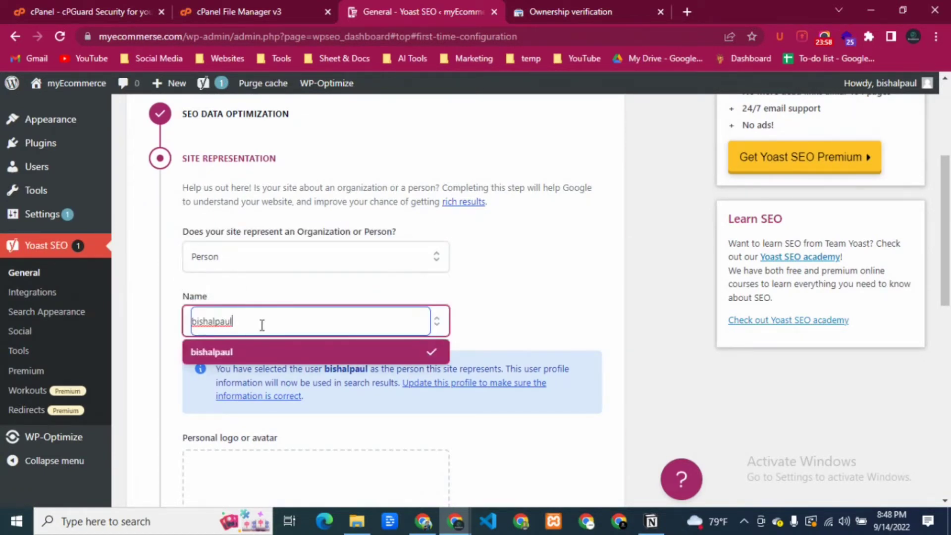
{"action": "left_click", "coordinate": [499, 323]}
Set the personal avatar to the round portrait of the smiling man in a black shirt from the media library and save the site representation.
{"action": "scroll", "coordinate": [399, 318], "scroll_direction": "down", "scroll_amount": 4}
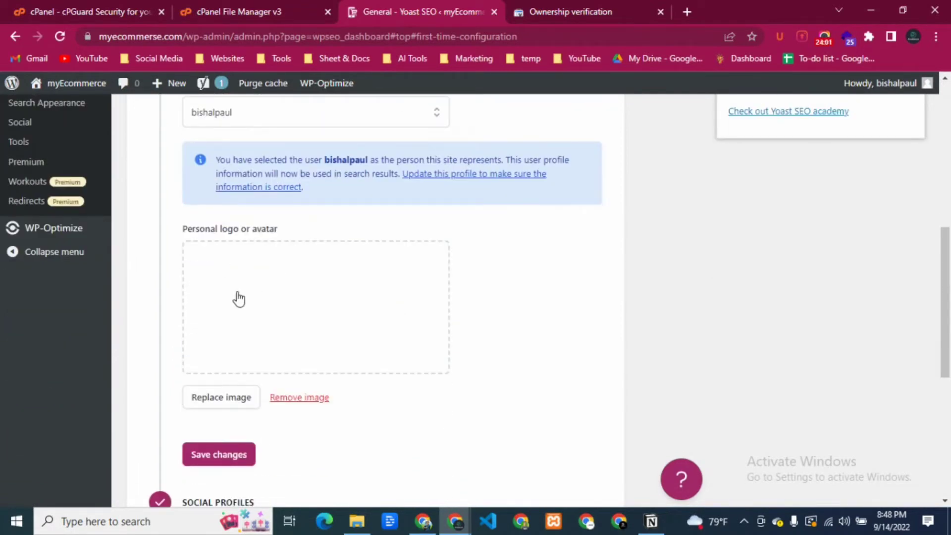
{"action": "left_click", "coordinate": [260, 293]}
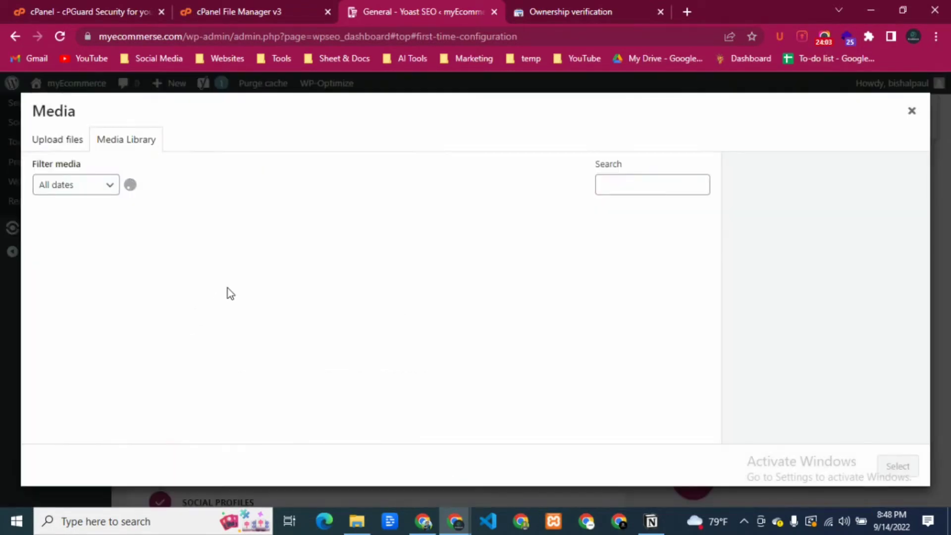
{"action": "scroll", "coordinate": [228, 294], "scroll_direction": "down", "scroll_amount": 3}
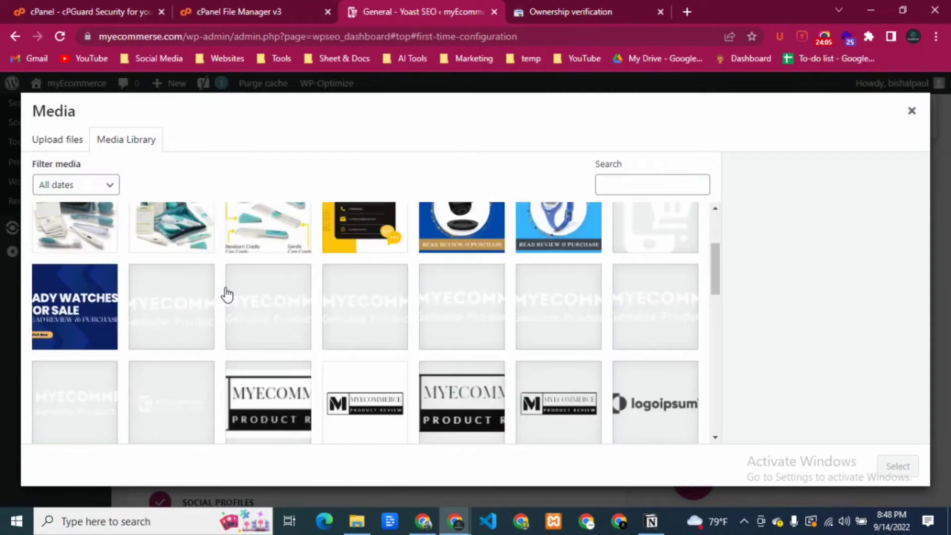
{"action": "scroll", "coordinate": [227, 294], "scroll_direction": "down", "scroll_amount": 10}
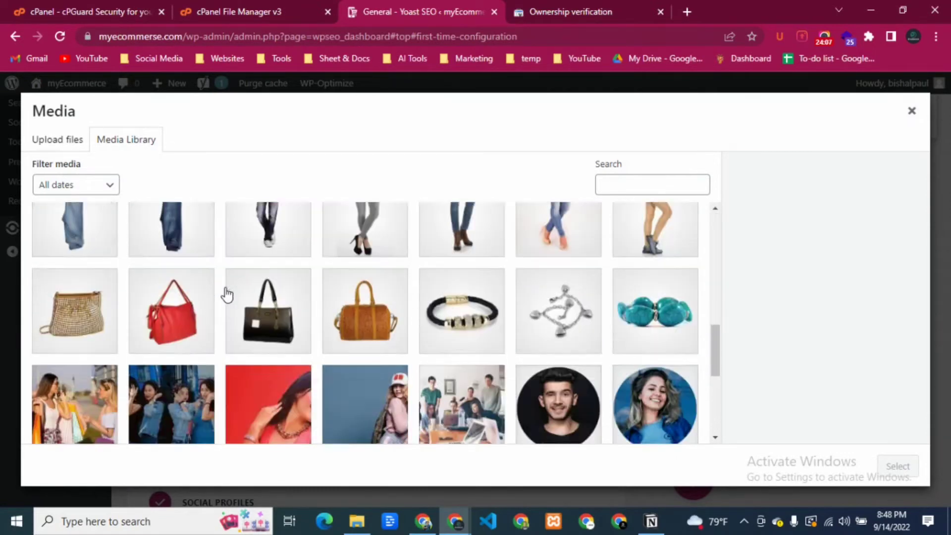
{"action": "scroll", "coordinate": [226, 294], "scroll_direction": "up", "scroll_amount": 3}
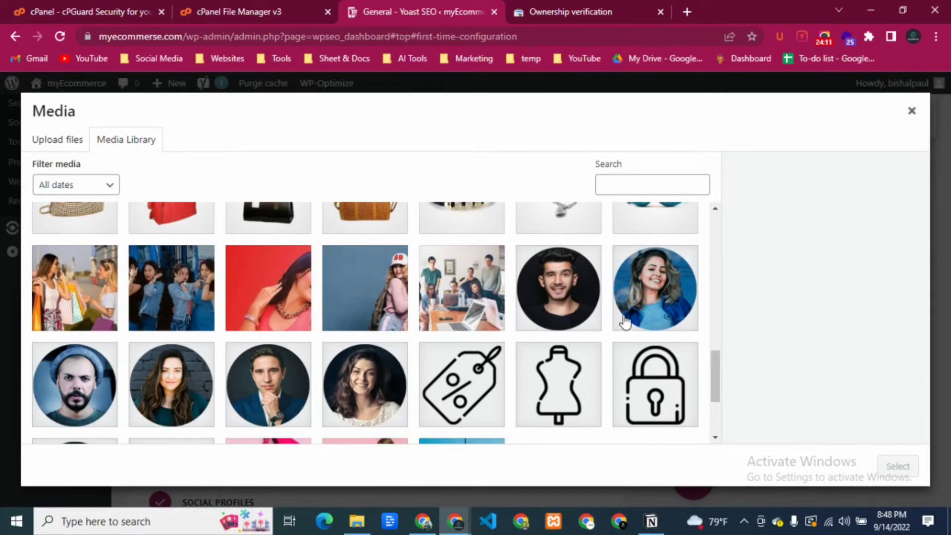
{"action": "left_click", "coordinate": [524, 310]}
{"action": "left_click", "coordinate": [896, 468]}
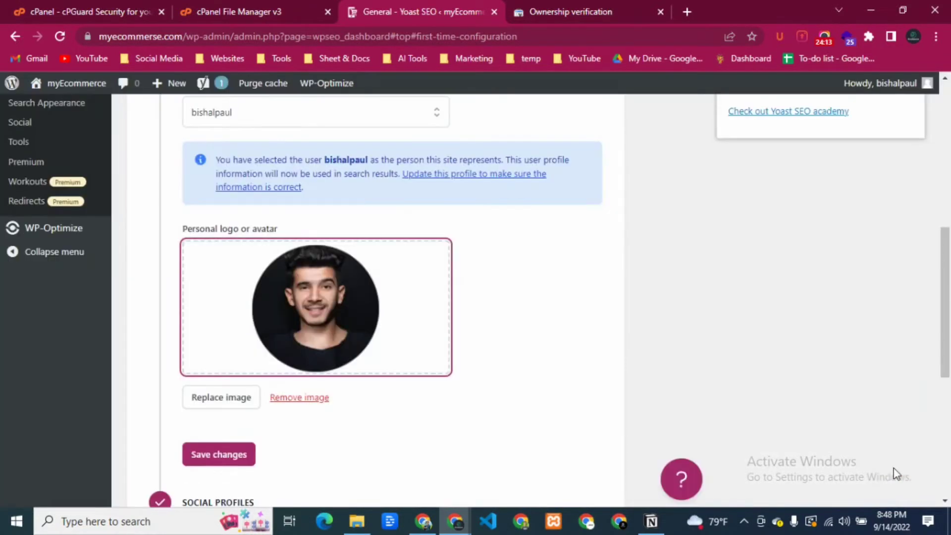
{"action": "scroll", "coordinate": [297, 349], "scroll_direction": "down", "scroll_amount": 1}
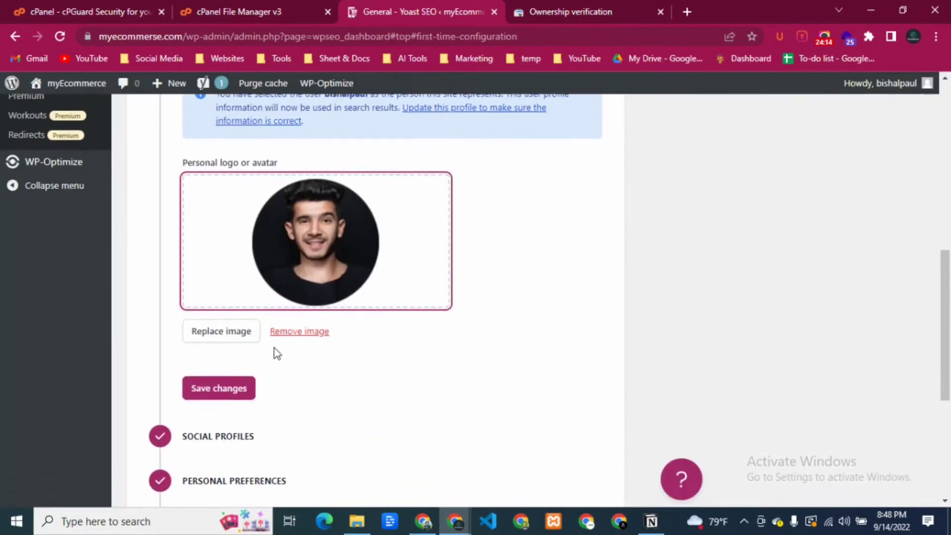
{"action": "left_click", "coordinate": [216, 391]}
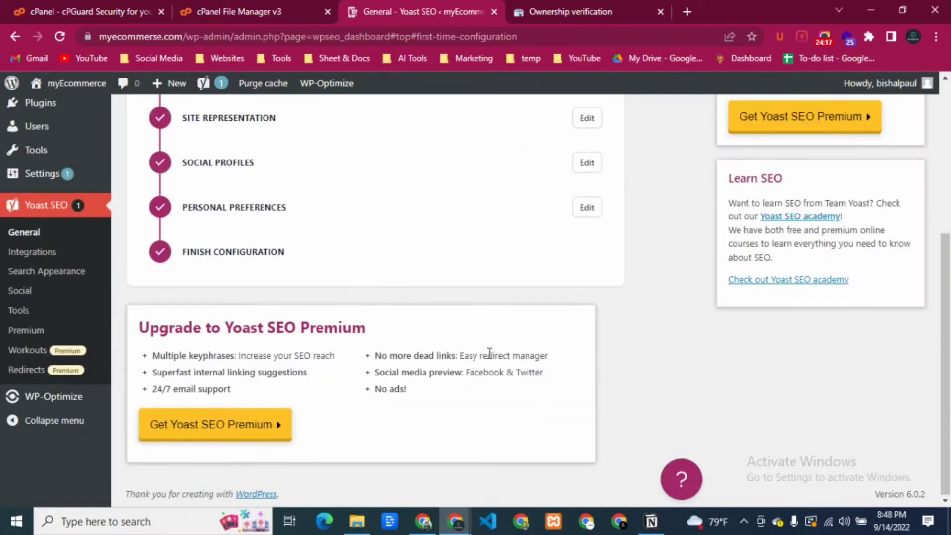
Open the social profiles for editing and review the profile URL fields from Facebook through YouTube.
{"action": "left_click", "coordinate": [595, 163]}
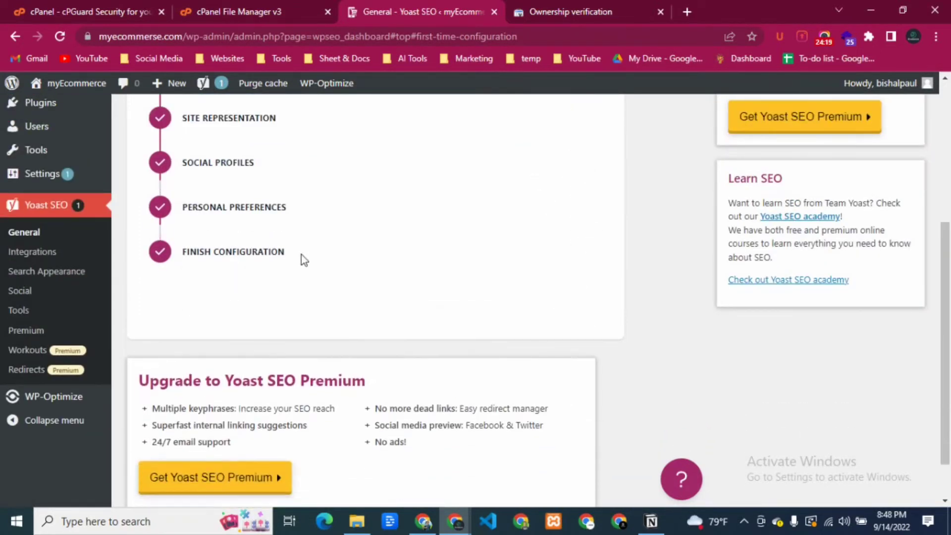
{"action": "scroll", "coordinate": [295, 272], "scroll_direction": "down", "scroll_amount": 3}
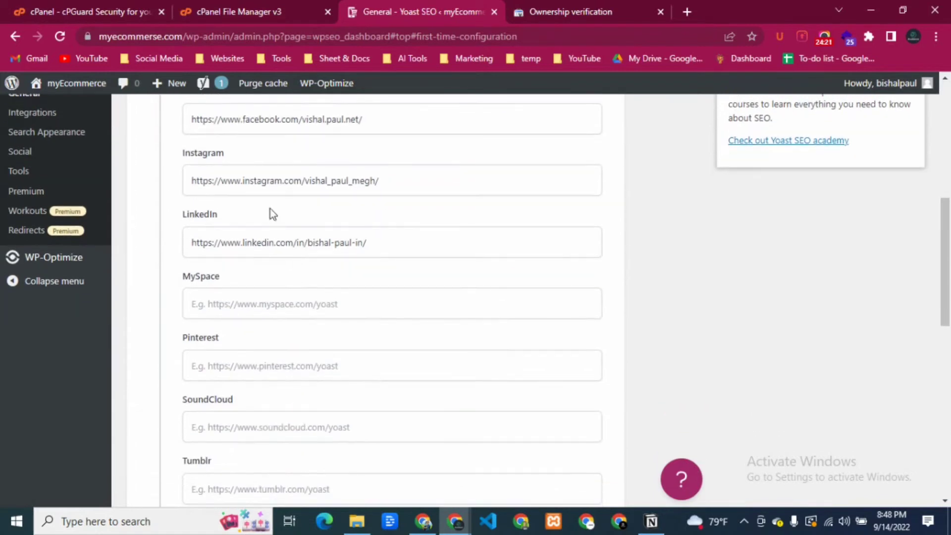
{"action": "left_click", "coordinate": [282, 246]}
{"action": "left_click", "coordinate": [294, 179]}
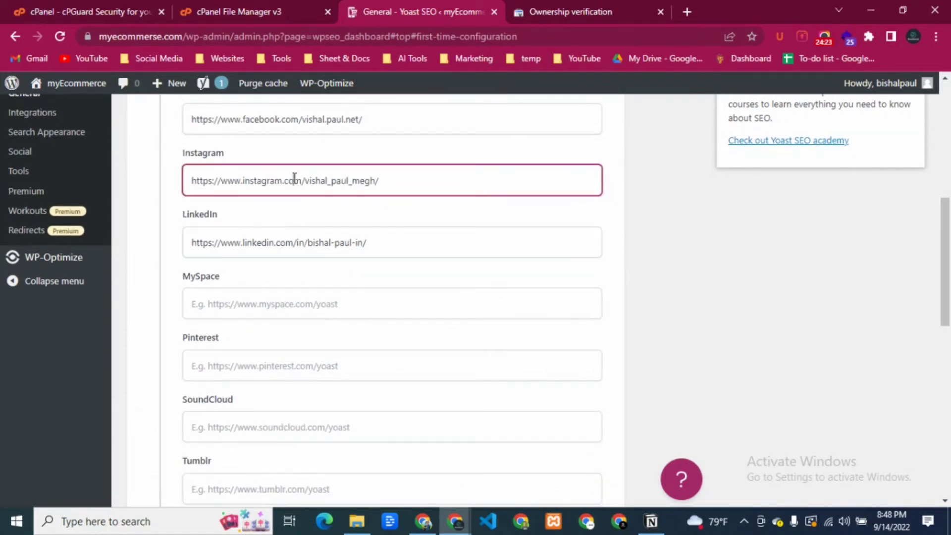
{"action": "left_click", "coordinate": [289, 119]}
{"action": "left_click", "coordinate": [258, 305]}
{"action": "scroll", "coordinate": [259, 312], "scroll_direction": "down", "scroll_amount": 3}
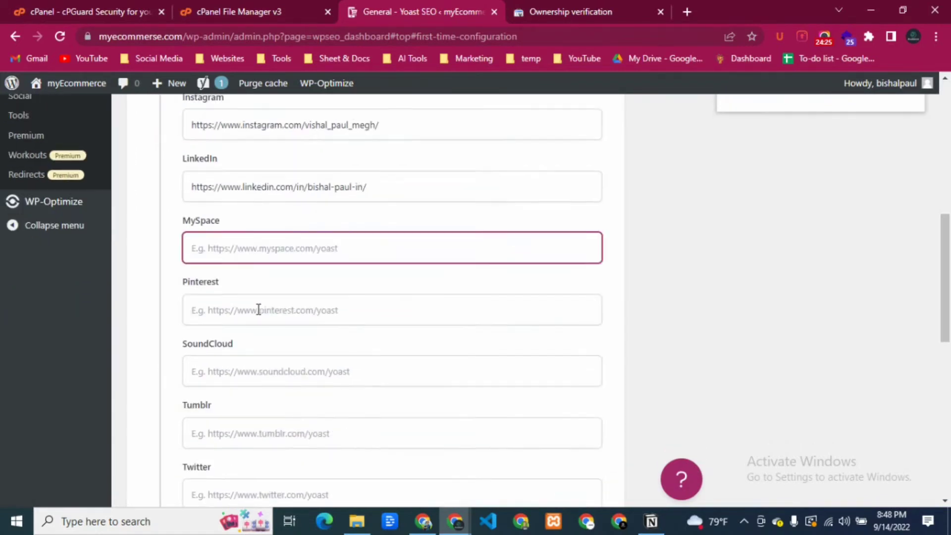
{"action": "scroll", "coordinate": [221, 310], "scroll_direction": "down", "scroll_amount": 2}
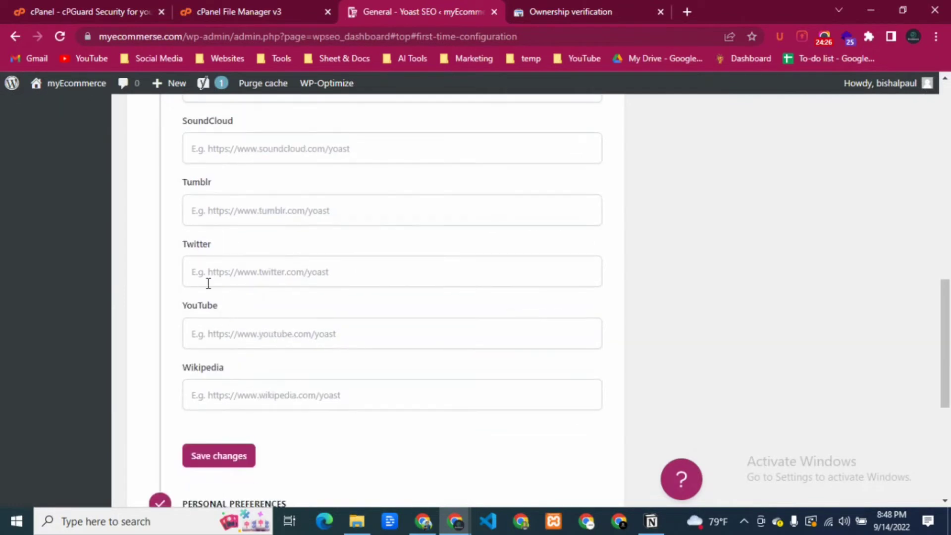
{"action": "left_click", "coordinate": [214, 336]}
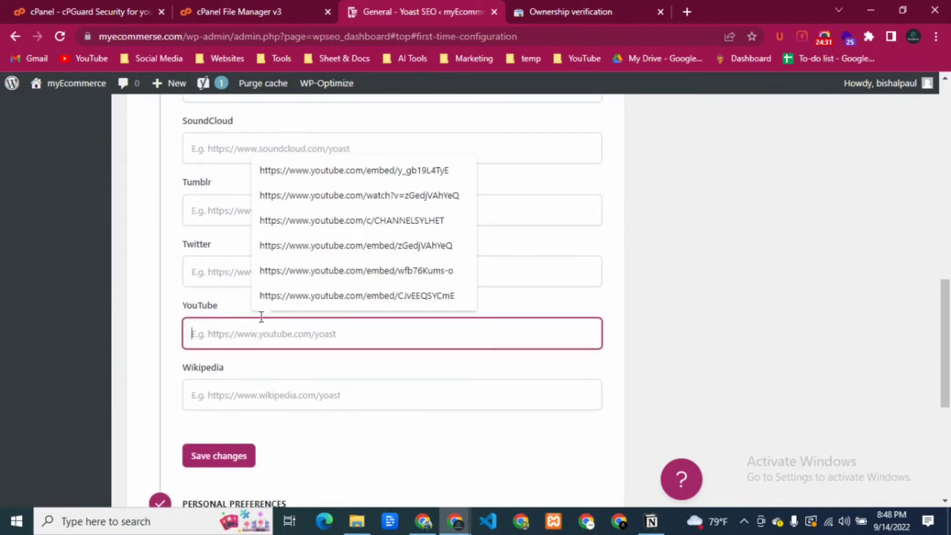
{"action": "left_click", "coordinate": [676, 145]}
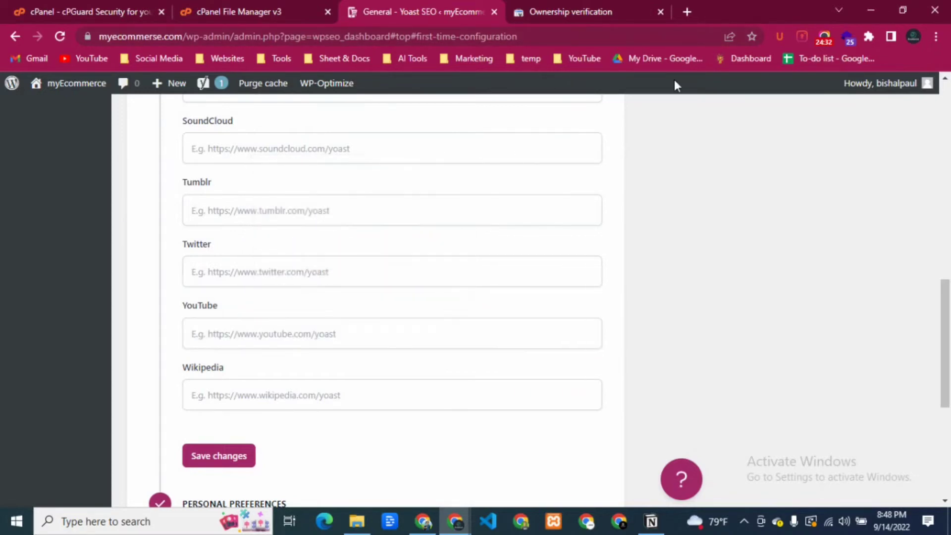
Switch to the Search Console tab, load the Erudience IT & Solutions YouTube channel there and copy its URL.
{"action": "left_click", "coordinate": [640, 11]}
{"action": "left_click", "coordinate": [370, 36]}
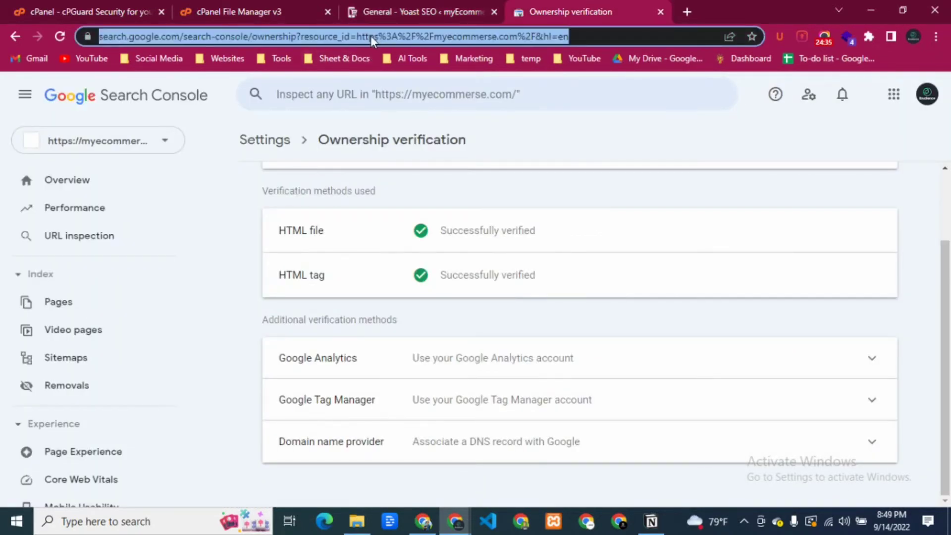
{"action": "type", "text": "you"}
{"action": "key", "text": "Down"}
{"action": "key", "text": "Down"}
{"action": "key", "text": "Down"}
{"action": "key", "text": "Return"}
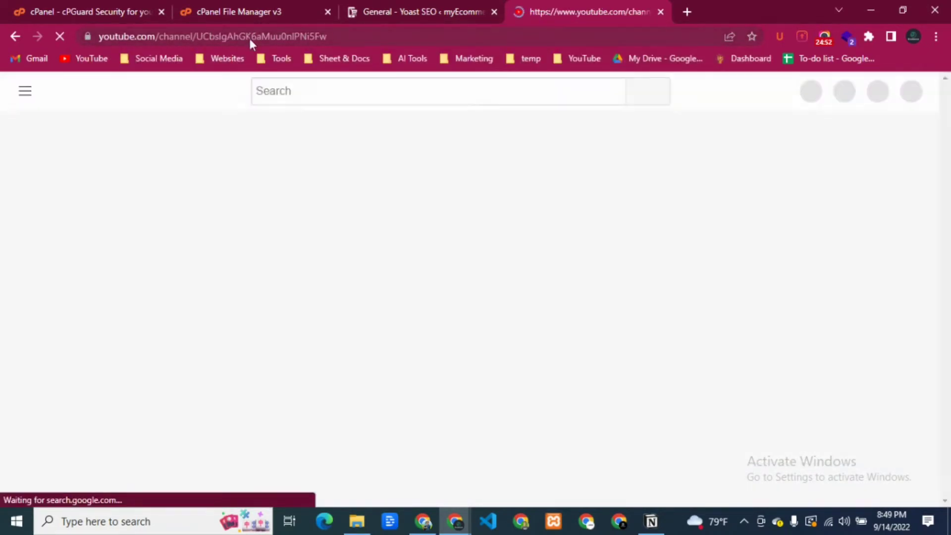
{"action": "double_click", "coordinate": [249, 38]}
{"action": "left_click", "coordinate": [250, 39]}
{"action": "triple_click", "coordinate": [250, 39]}
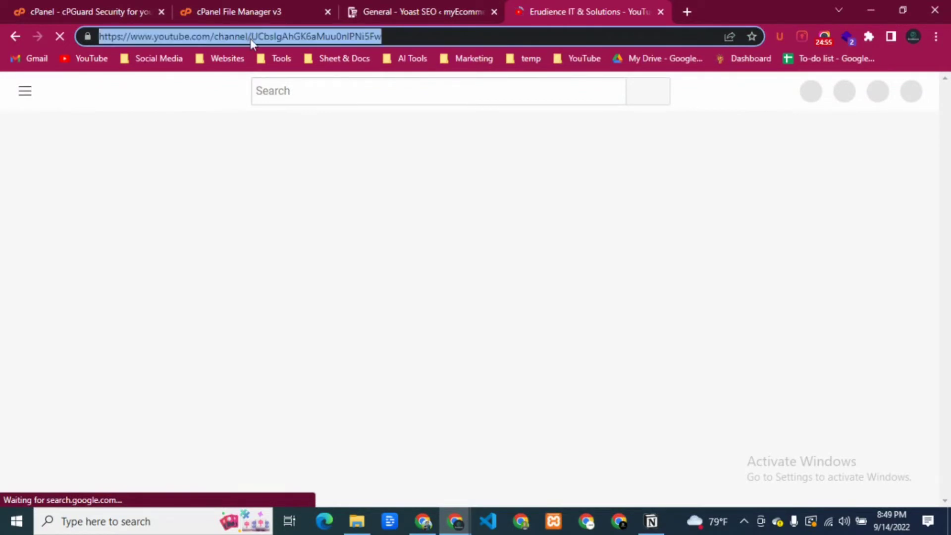
{"action": "right_click", "coordinate": [250, 39]}
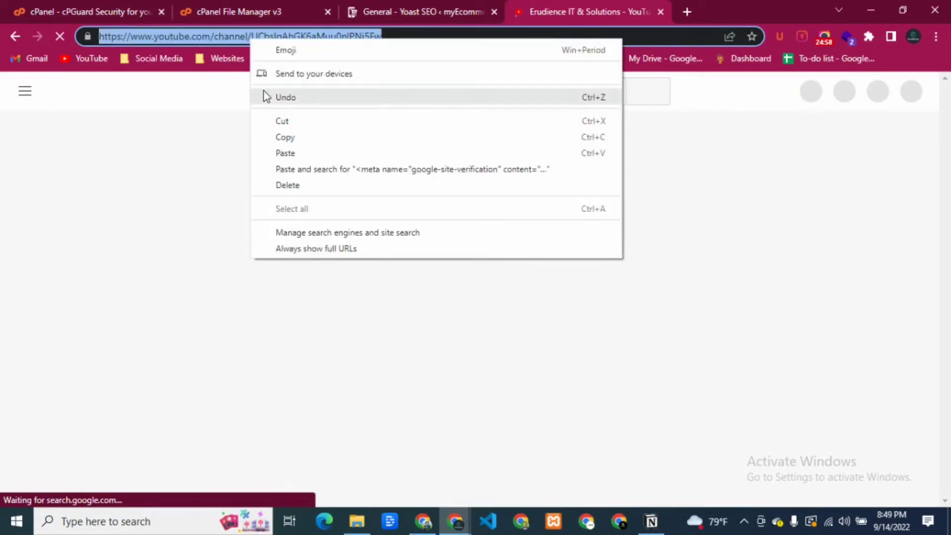
{"action": "left_click", "coordinate": [359, 136]}
Return to the Yoast SEO social profiles, paste the copied channel URL as the YouTube profile and save the changes.
{"action": "left_click", "coordinate": [401, 7]}
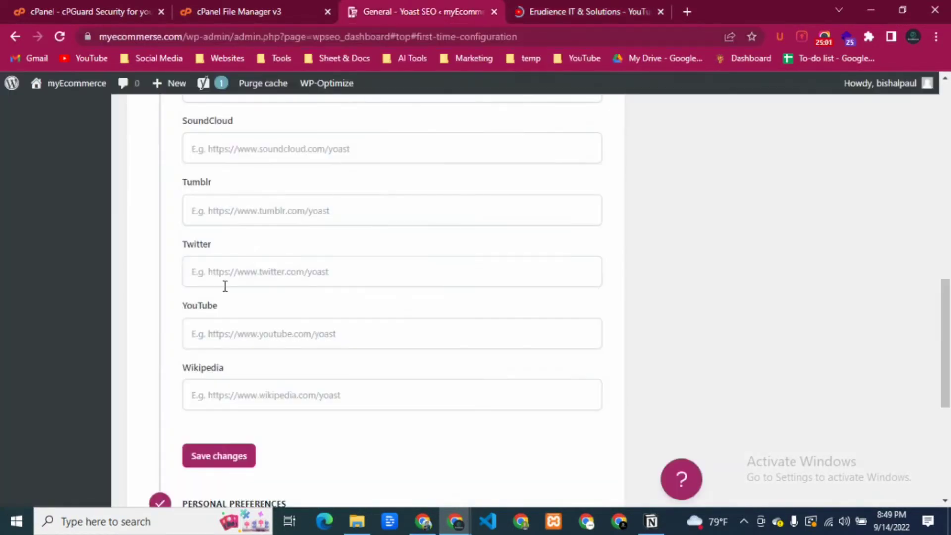
{"action": "left_click", "coordinate": [246, 334]}
{"action": "right_click", "coordinate": [245, 333]}
{"action": "left_click", "coordinate": [268, 200]}
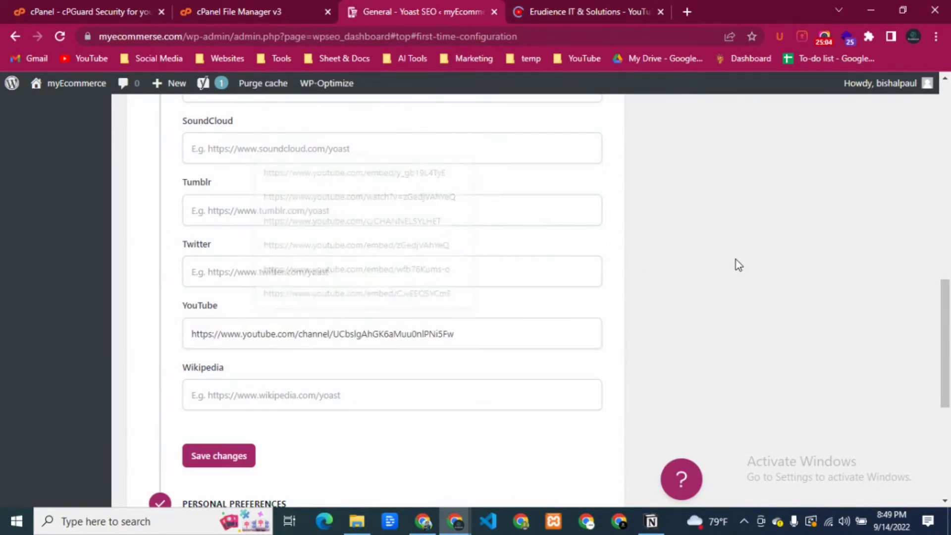
{"action": "scroll", "coordinate": [736, 259], "scroll_direction": "down", "scroll_amount": 4}
{"action": "left_click", "coordinate": [222, 250]}
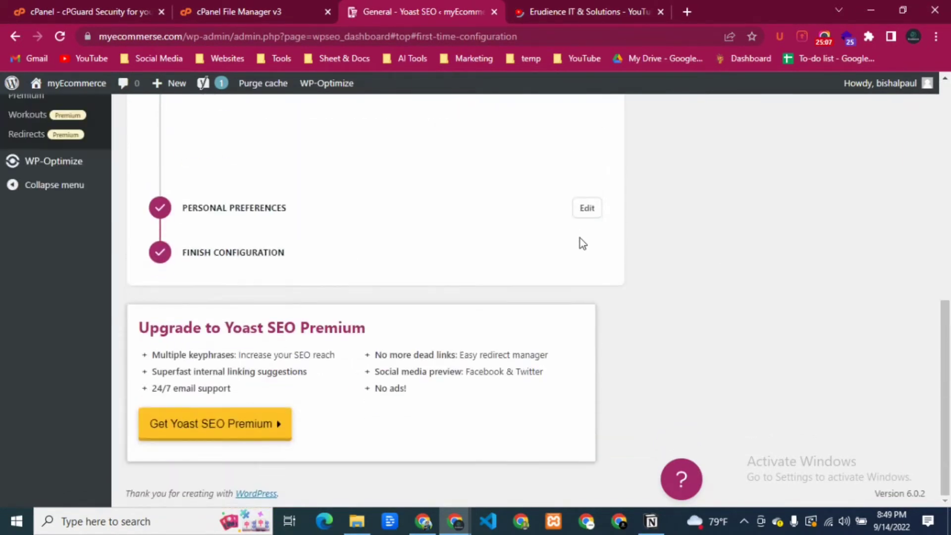
Read the finish configuration section of the first-time configuration and go to the SEO dashboard.
{"action": "triple_click", "coordinate": [326, 250]}
{"action": "left_click", "coordinate": [208, 281]}
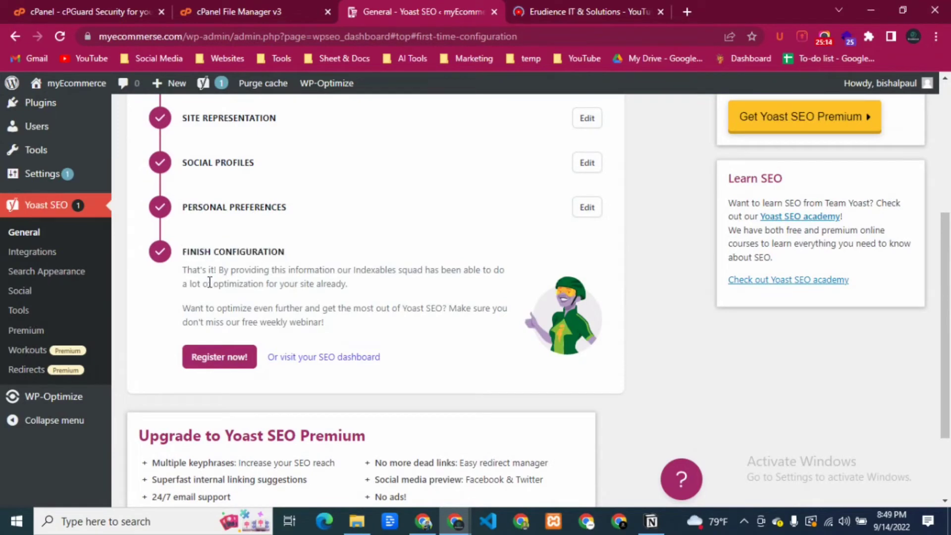
{"action": "left_click_drag", "start_coordinate": [182, 308], "coordinate": [324, 322]}
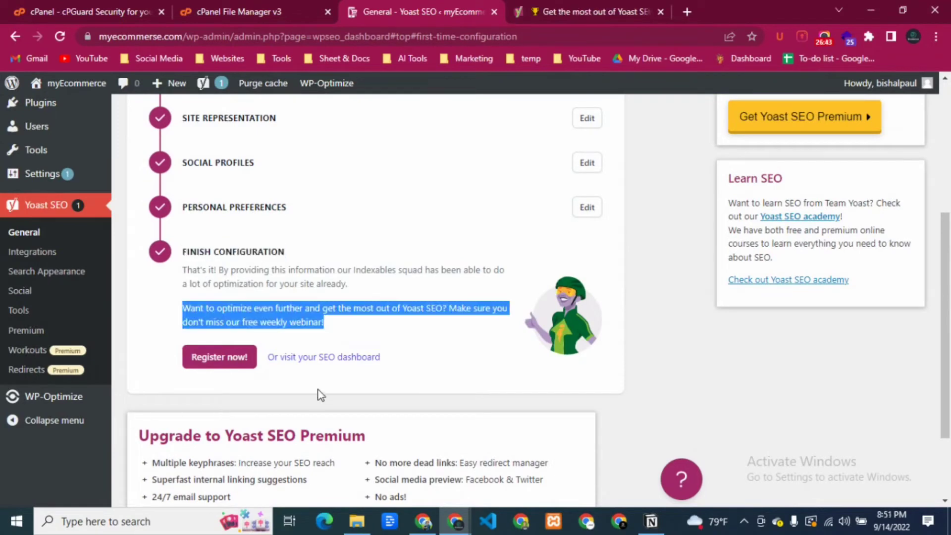
{"action": "left_click", "coordinate": [315, 357]}
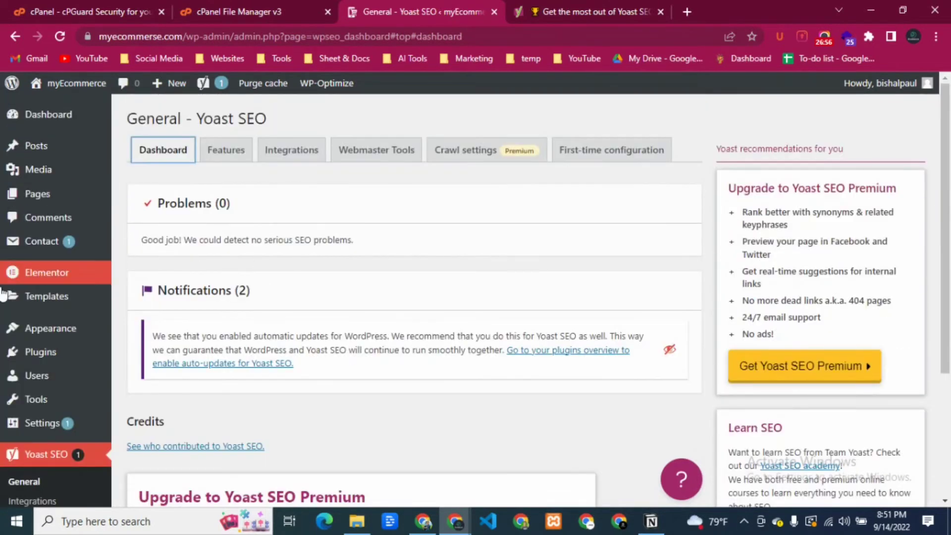
Open the Yoast SEO integrations and look through the recommended and plugin integrations.
{"action": "scroll", "coordinate": [13, 339], "scroll_direction": "down", "scroll_amount": 1}
{"action": "scroll", "coordinate": [13, 338], "scroll_direction": "down", "scroll_amount": 3}
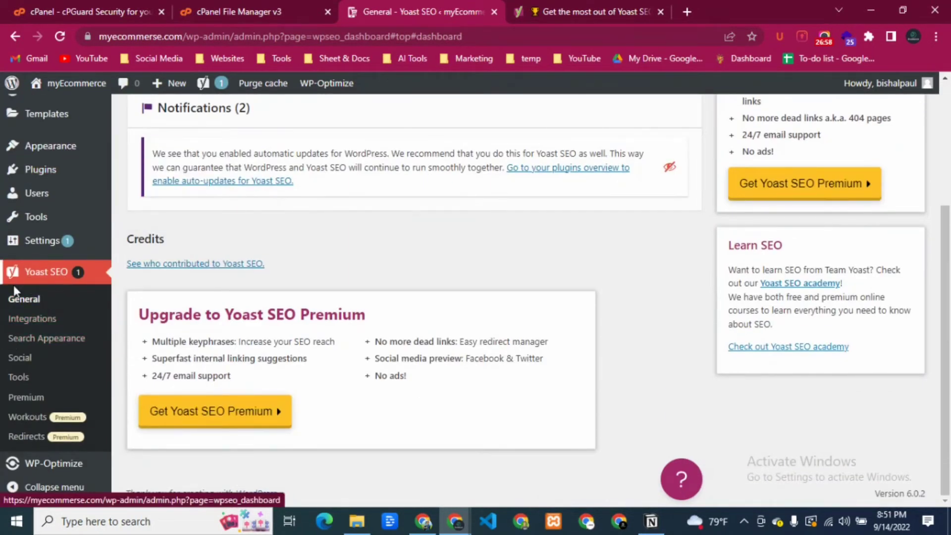
{"action": "left_click", "coordinate": [17, 322]}
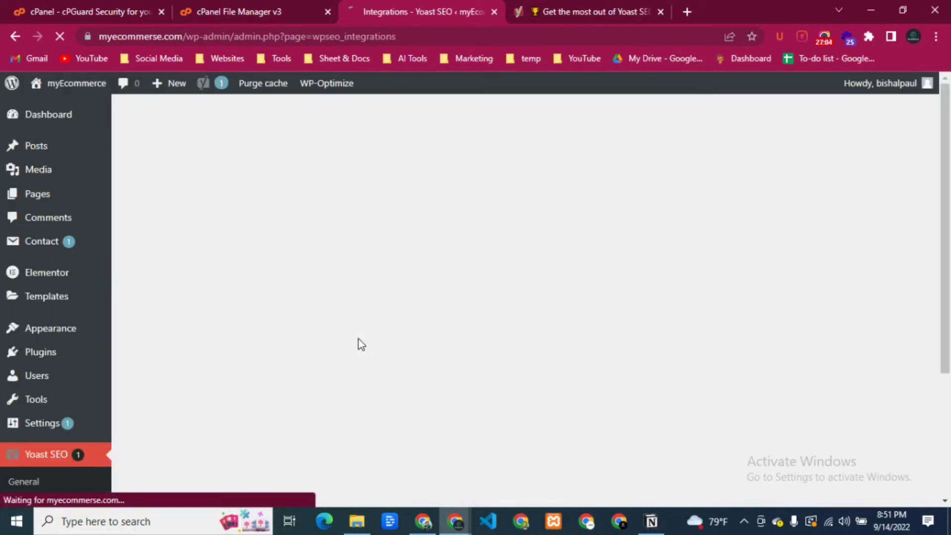
{"action": "scroll", "coordinate": [359, 338], "scroll_direction": "down", "scroll_amount": 2}
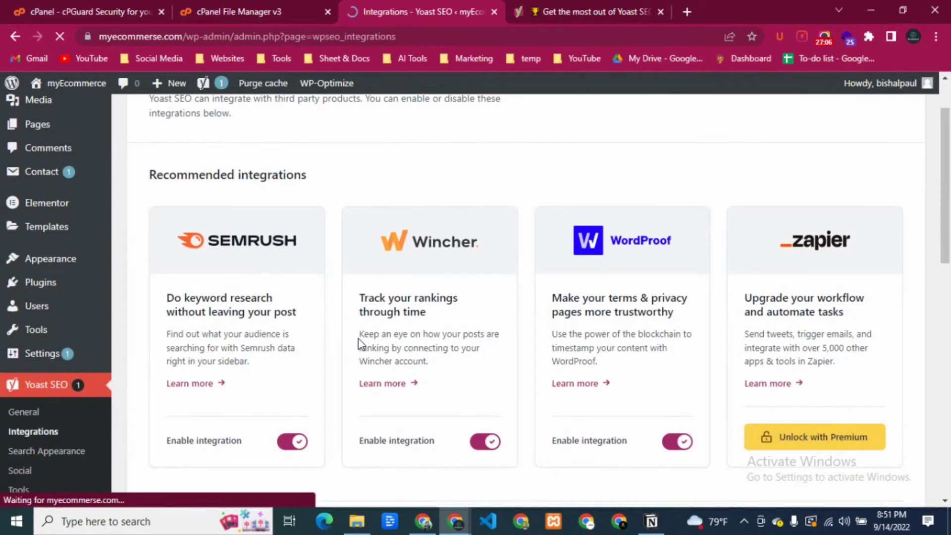
{"action": "scroll", "coordinate": [360, 342], "scroll_direction": "down", "scroll_amount": 10}
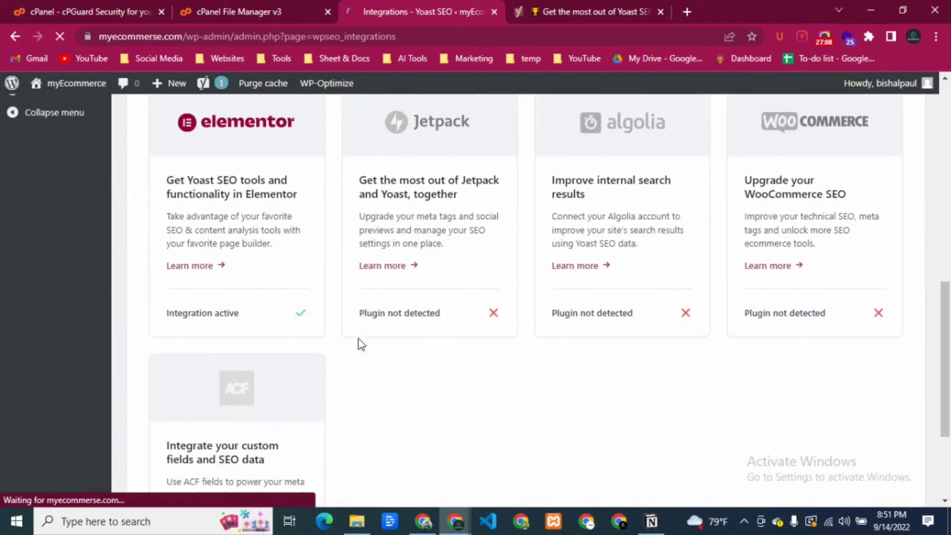
{"action": "scroll", "coordinate": [359, 339], "scroll_direction": "up", "scroll_amount": 10}
Open the Yoast SEO Search Appearance settings, try several title separators and choose the vertical bar (|).
{"action": "mouse_move", "coordinate": [56, 441]}
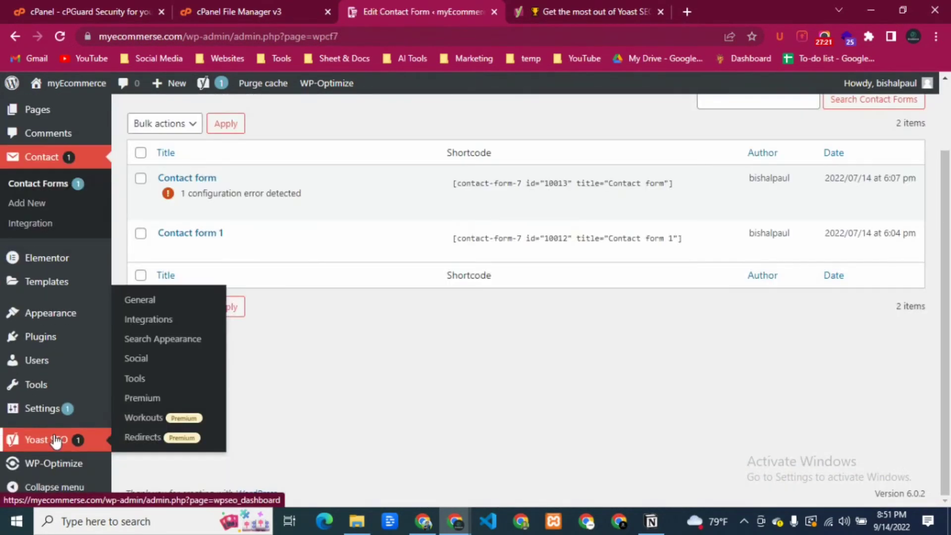
{"action": "left_click", "coordinate": [162, 339]}
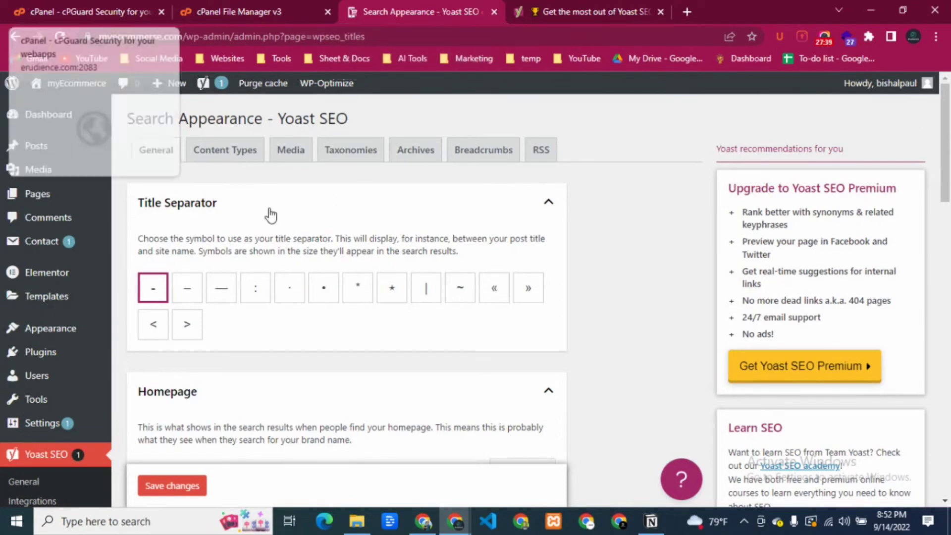
{"action": "scroll", "coordinate": [170, 277], "scroll_direction": "down", "scroll_amount": 1}
{"action": "left_click", "coordinate": [184, 220]}
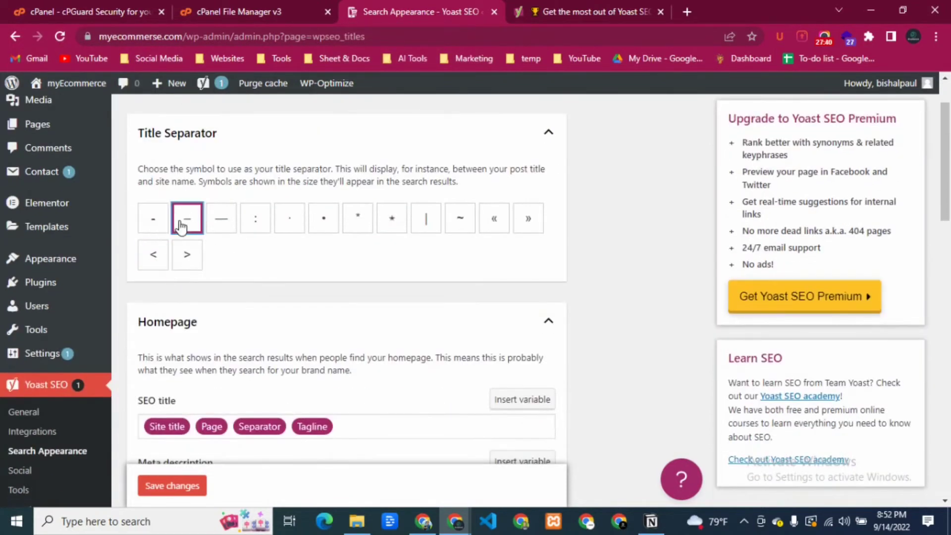
{"action": "left_click", "coordinate": [220, 225]}
{"action": "left_click", "coordinate": [151, 224]}
{"action": "scroll", "coordinate": [226, 269], "scroll_direction": "down", "scroll_amount": 1}
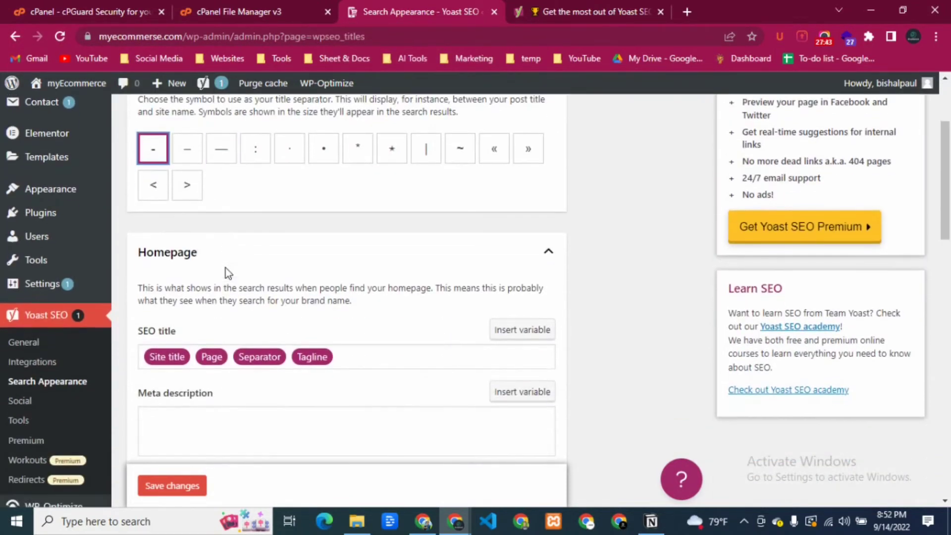
{"action": "left_click", "coordinate": [422, 154]}
Remove the Page variable from the homepage SEO title, keeping Site title, Separator and Tagline.
{"action": "scroll", "coordinate": [257, 227], "scroll_direction": "down", "scroll_amount": 1}
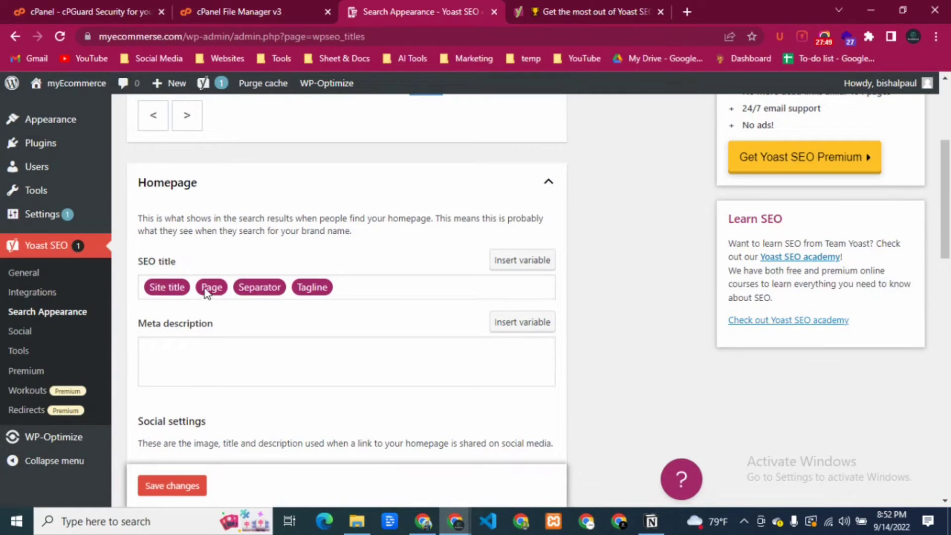
{"action": "left_click", "coordinate": [212, 295]}
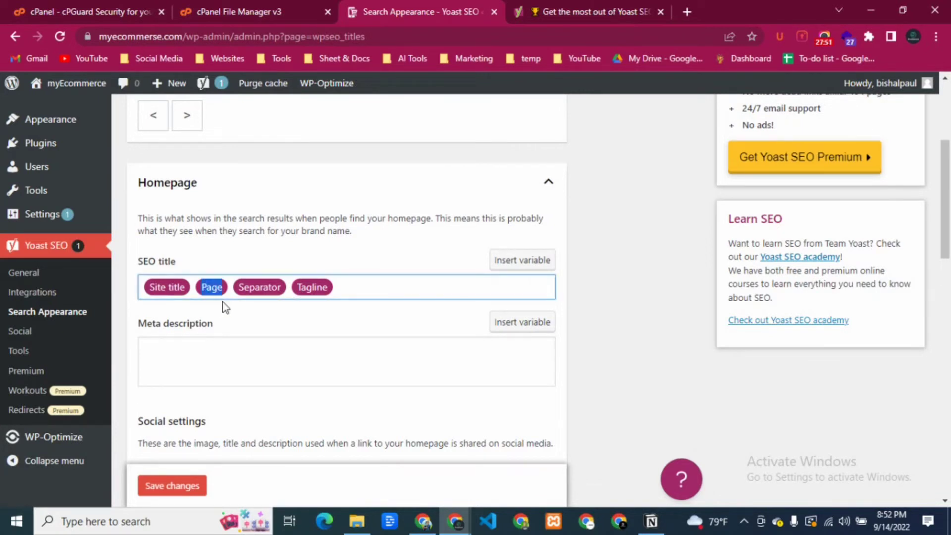
{"action": "key", "text": "BackSpace"}
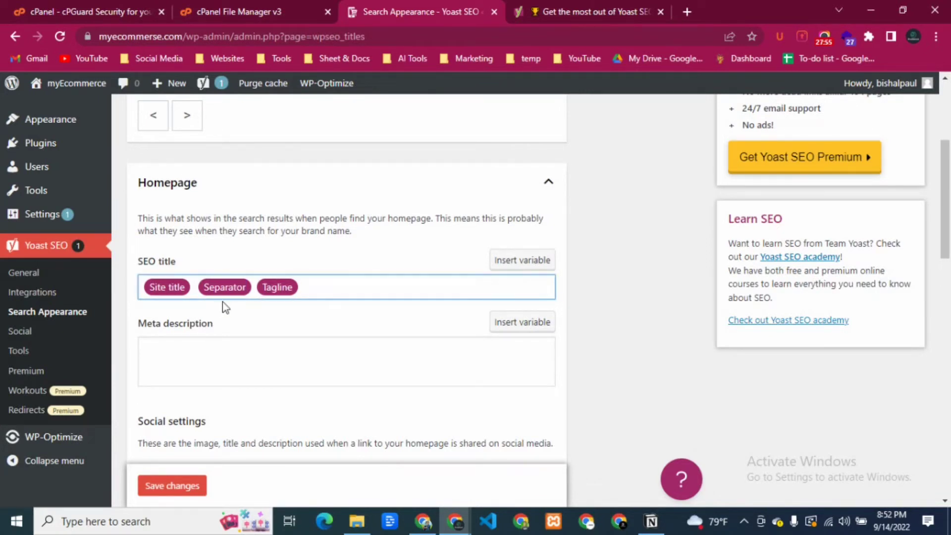
{"action": "left_click", "coordinate": [268, 292]}
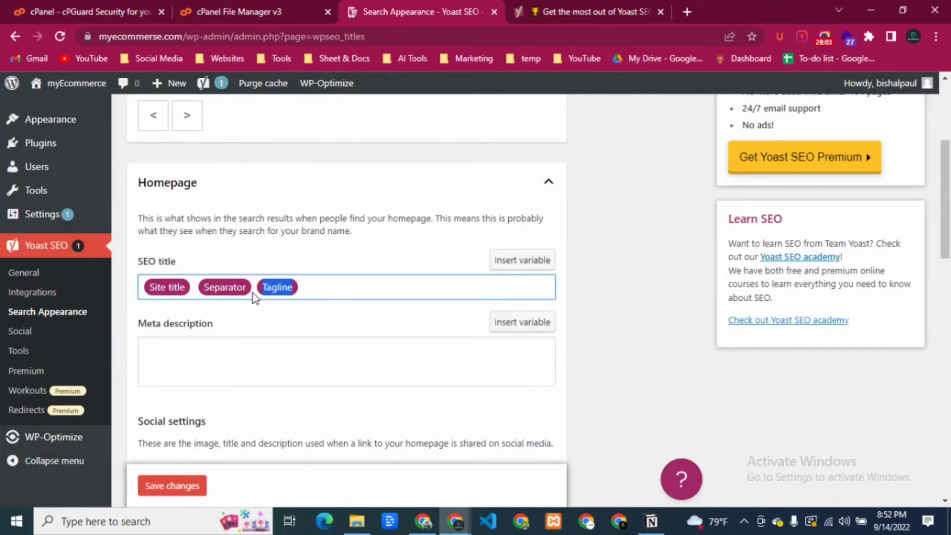
Set the homepage's social image to myEcommerce.png from the media library.
{"action": "scroll", "coordinate": [244, 322], "scroll_direction": "down", "scroll_amount": 3}
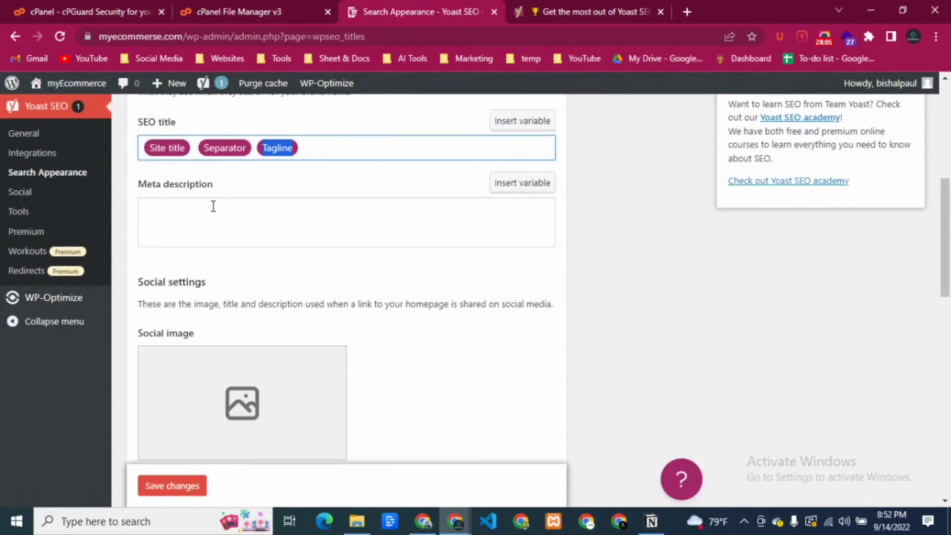
{"action": "left_click", "coordinate": [213, 206]}
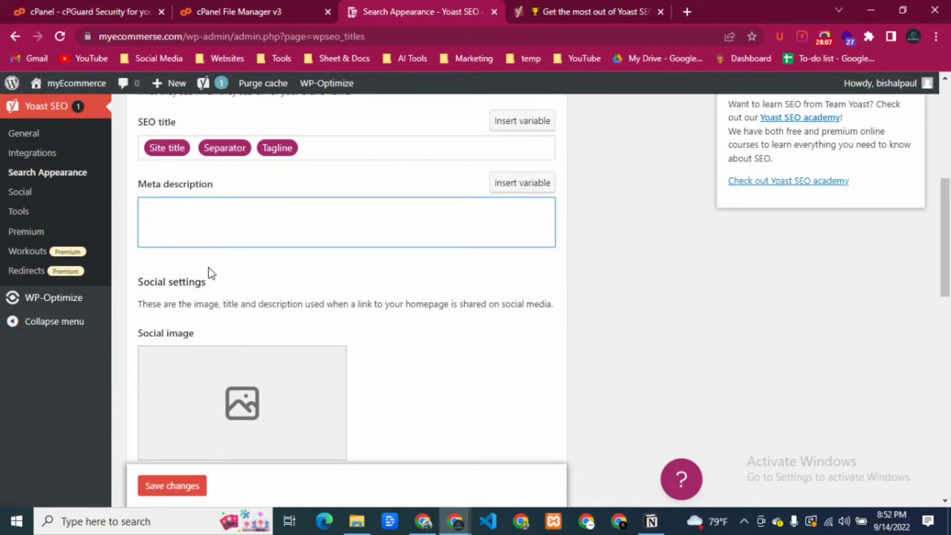
{"action": "scroll", "coordinate": [210, 272], "scroll_direction": "down", "scroll_amount": 1}
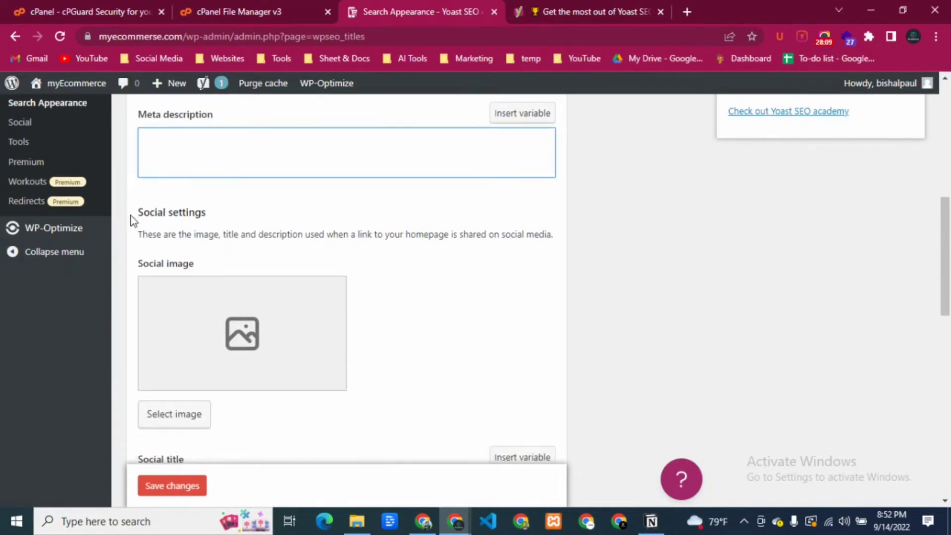
{"action": "left_click_drag", "start_coordinate": [131, 218], "coordinate": [255, 233]}
{"action": "left_click", "coordinate": [200, 281]}
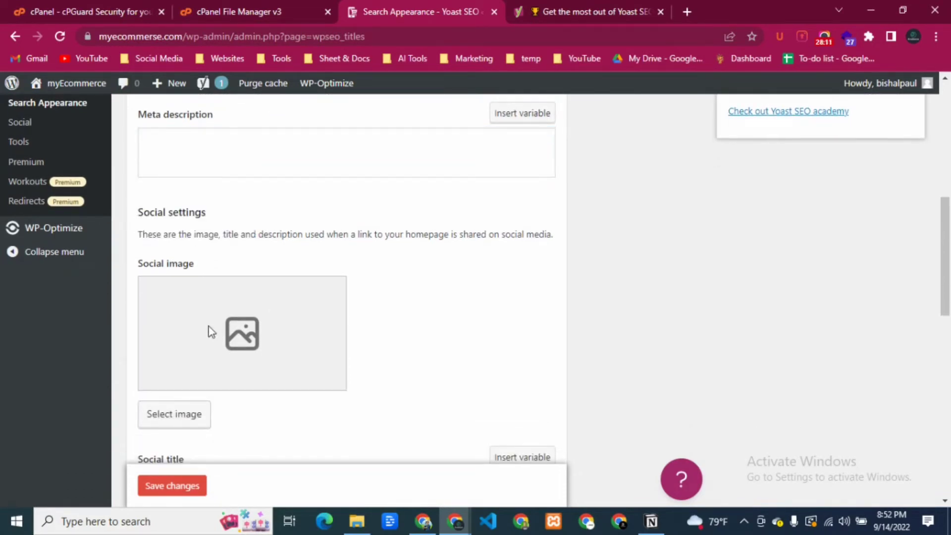
{"action": "left_click", "coordinate": [181, 309]}
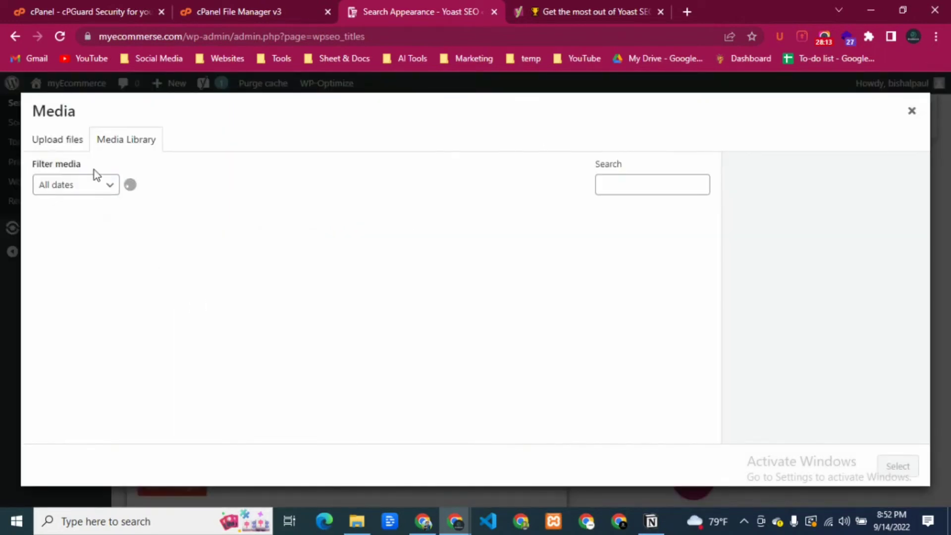
{"action": "scroll", "coordinate": [403, 345], "scroll_direction": "down", "scroll_amount": 1}
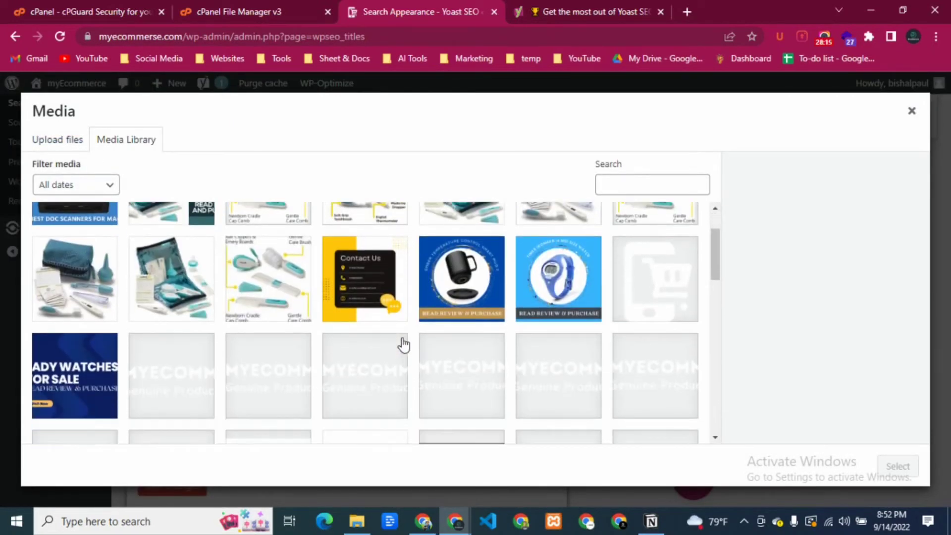
{"action": "scroll", "coordinate": [405, 345], "scroll_direction": "down", "scroll_amount": 3}
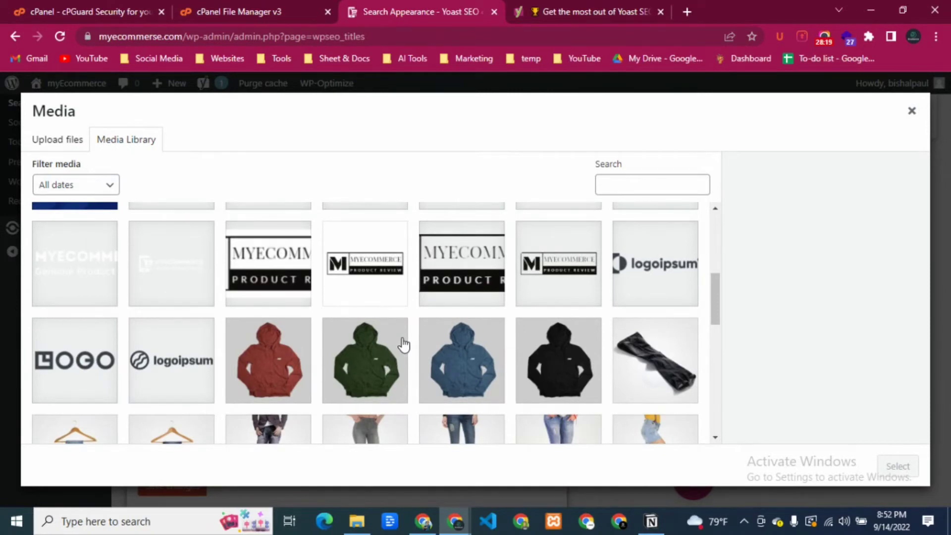
{"action": "left_click", "coordinate": [169, 278]}
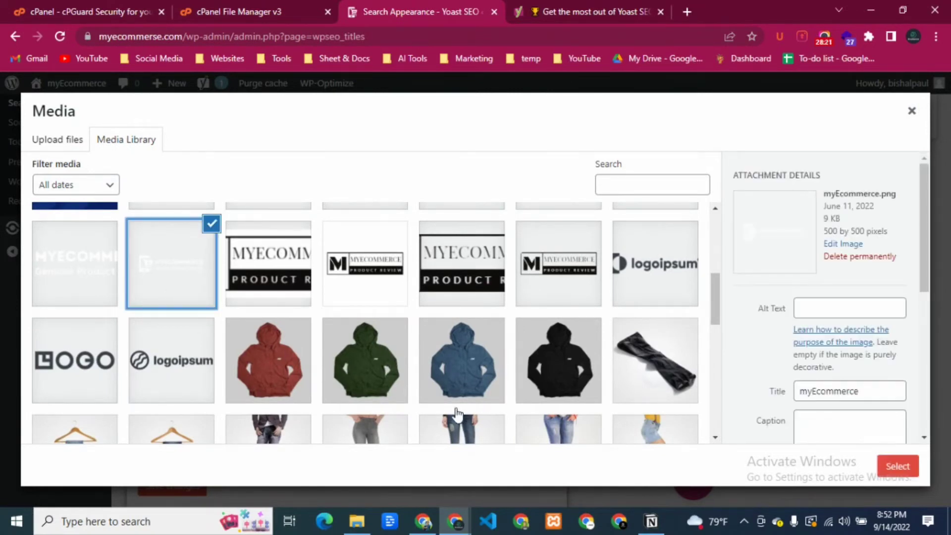
{"action": "left_click", "coordinate": [891, 469]}
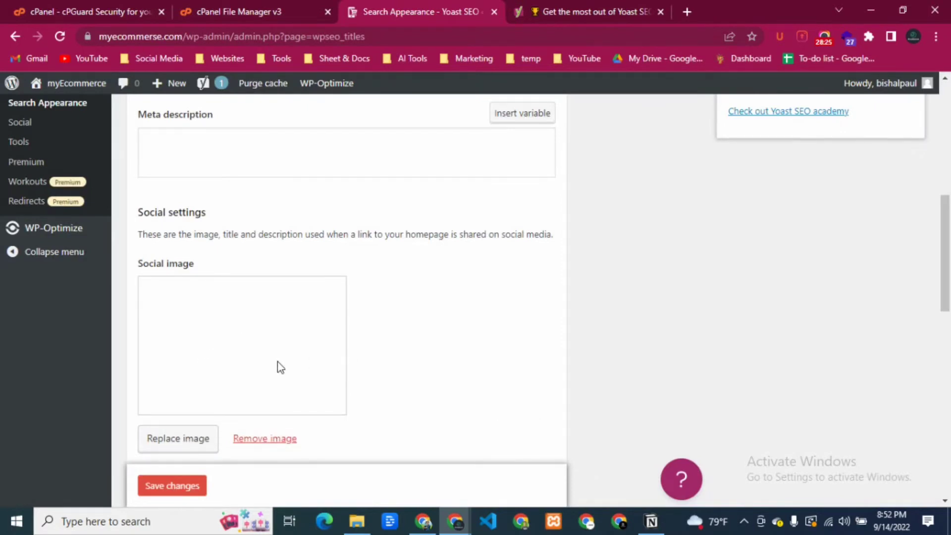
Review the homepage social title, social description and Knowledge Graph settings, and save the general search appearance changes.
{"action": "scroll", "coordinate": [319, 404], "scroll_direction": "down", "scroll_amount": 3}
{"action": "scroll", "coordinate": [320, 403], "scroll_direction": "down", "scroll_amount": 2}
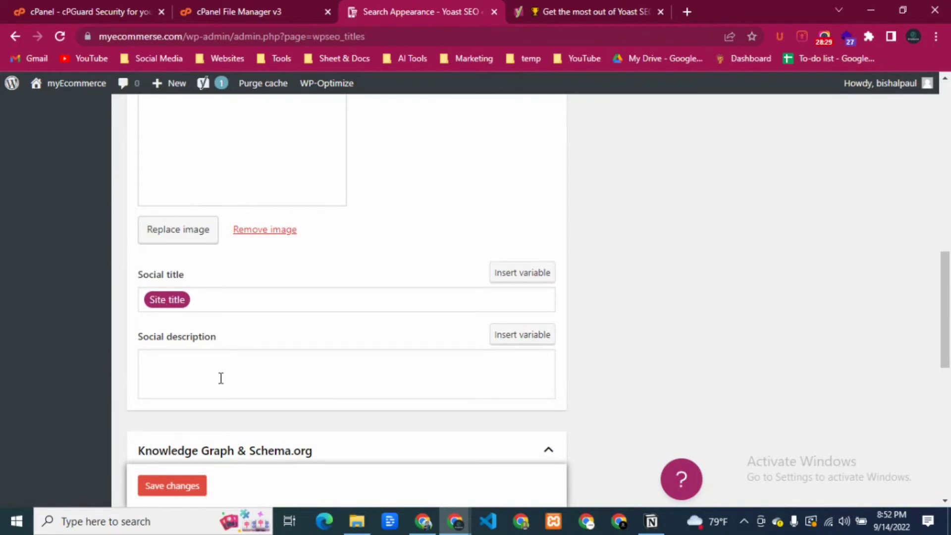
{"action": "scroll", "coordinate": [221, 379], "scroll_direction": "down", "scroll_amount": 1}
{"action": "scroll", "coordinate": [198, 343], "scroll_direction": "down", "scroll_amount": 3}
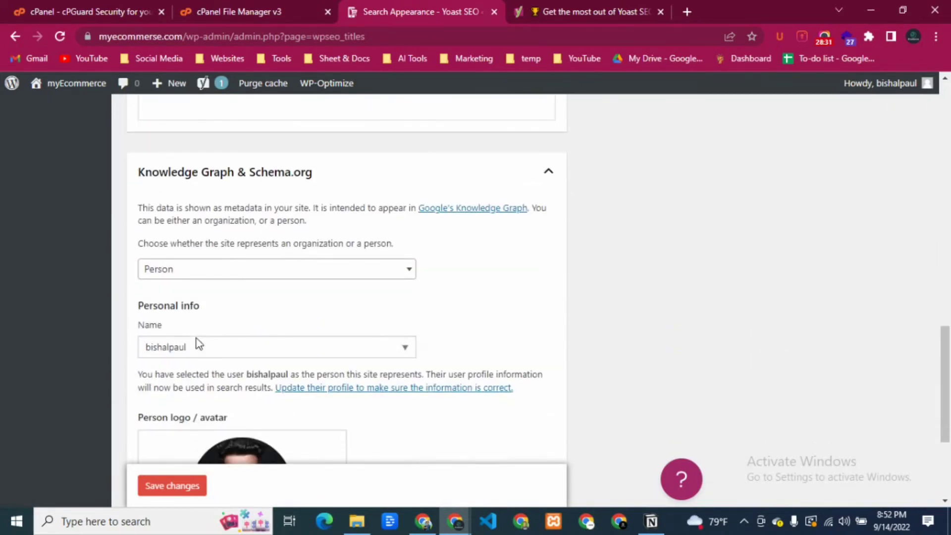
{"action": "scroll", "coordinate": [199, 336], "scroll_direction": "down", "scroll_amount": 2}
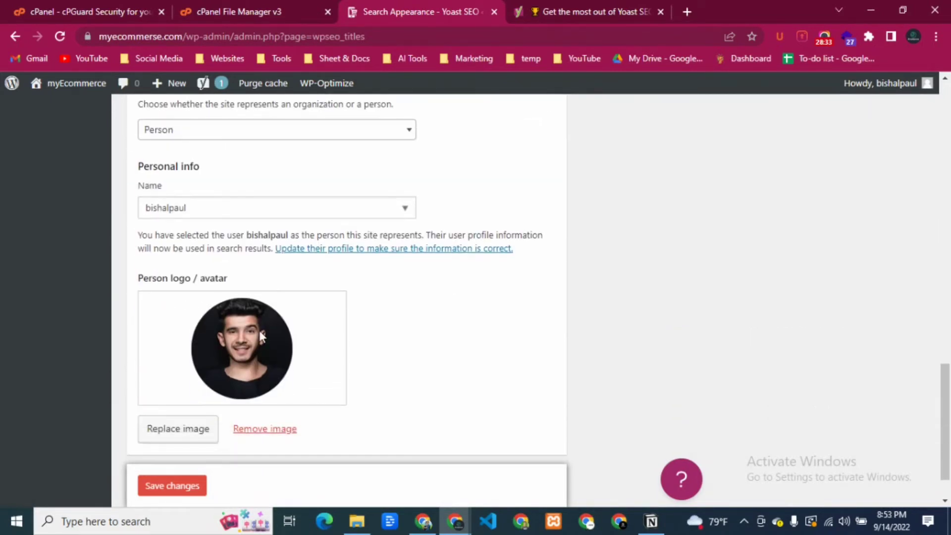
{"action": "scroll", "coordinate": [260, 330], "scroll_direction": "down", "scroll_amount": 1}
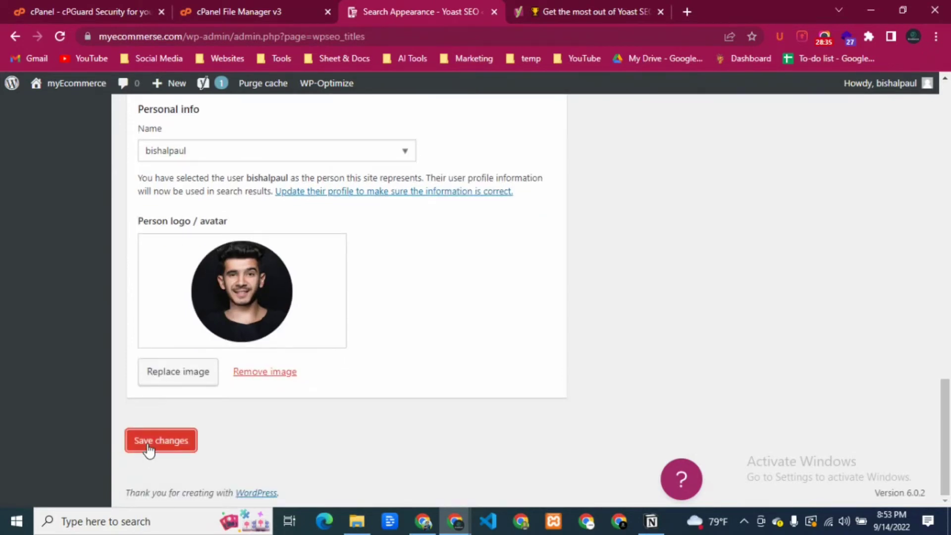
{"action": "left_click", "coordinate": [149, 448]}
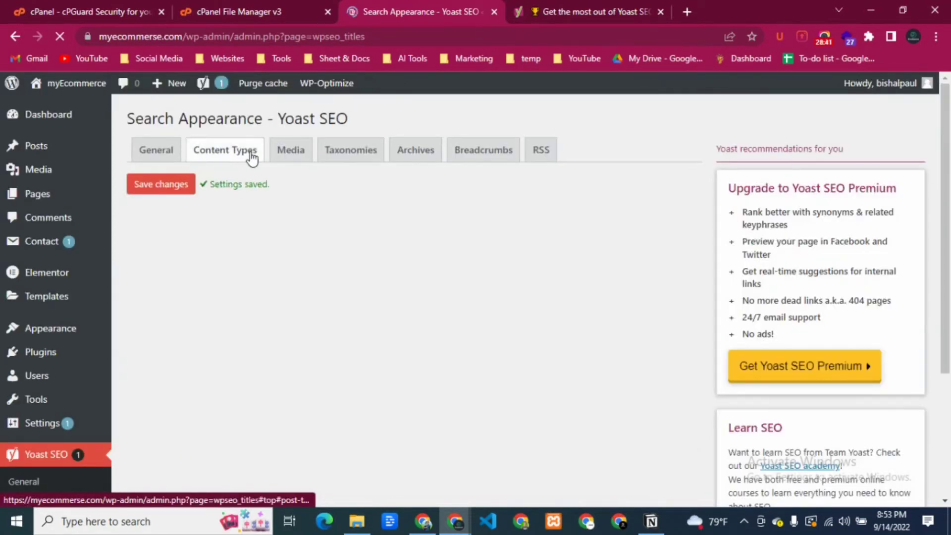
Open the content type settings and remove the Page variable from the SEO title for Posts.
{"action": "left_click", "coordinate": [221, 156]}
{"action": "scroll", "coordinate": [218, 171], "scroll_direction": "down", "scroll_amount": 3}
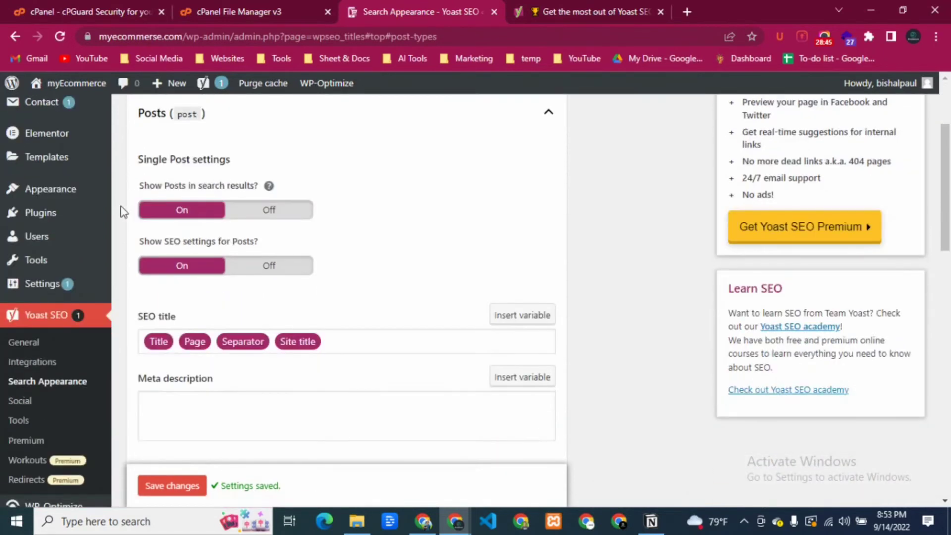
{"action": "double_click", "coordinate": [255, 186]}
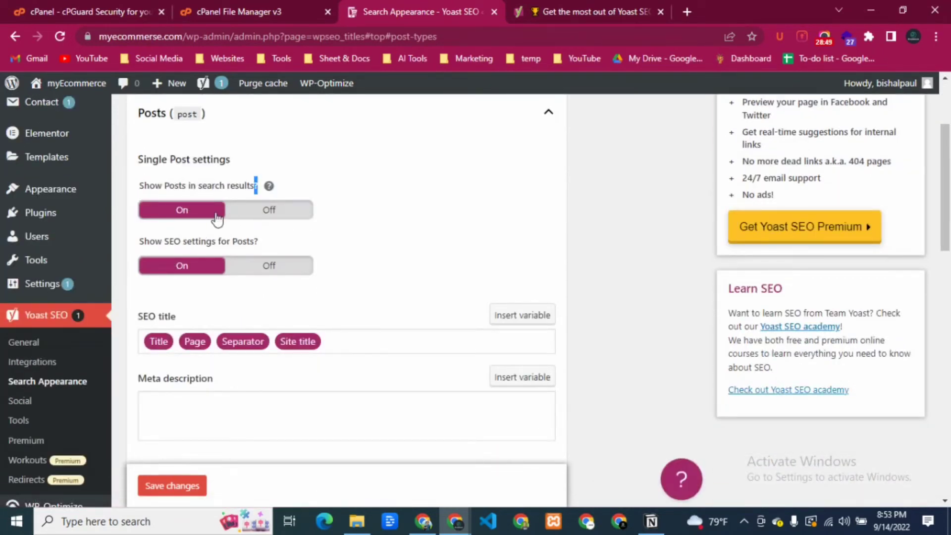
{"action": "scroll", "coordinate": [203, 321], "scroll_direction": "down", "scroll_amount": 1}
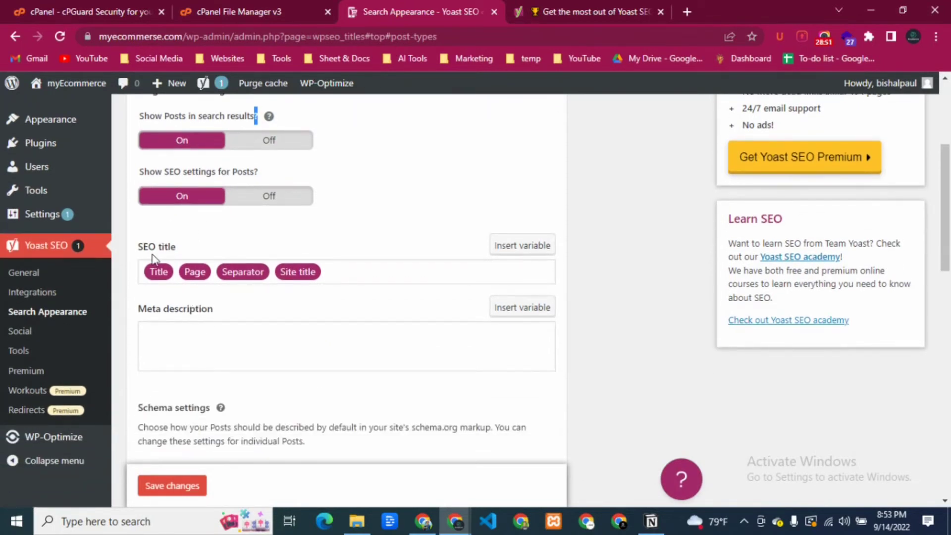
{"action": "double_click", "coordinate": [197, 273]}
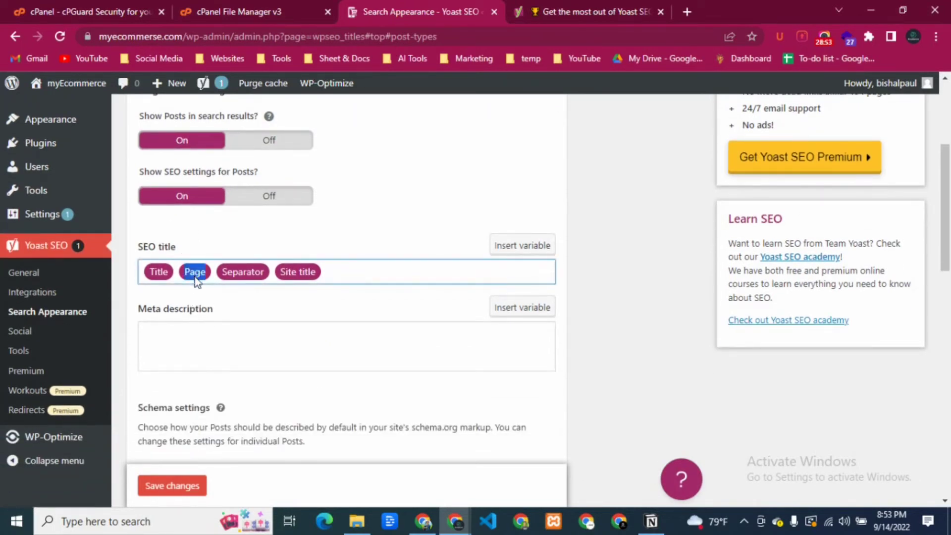
{"action": "key", "text": "BackSpace"}
{"action": "scroll", "coordinate": [196, 280], "scroll_direction": "down", "scroll_amount": 1}
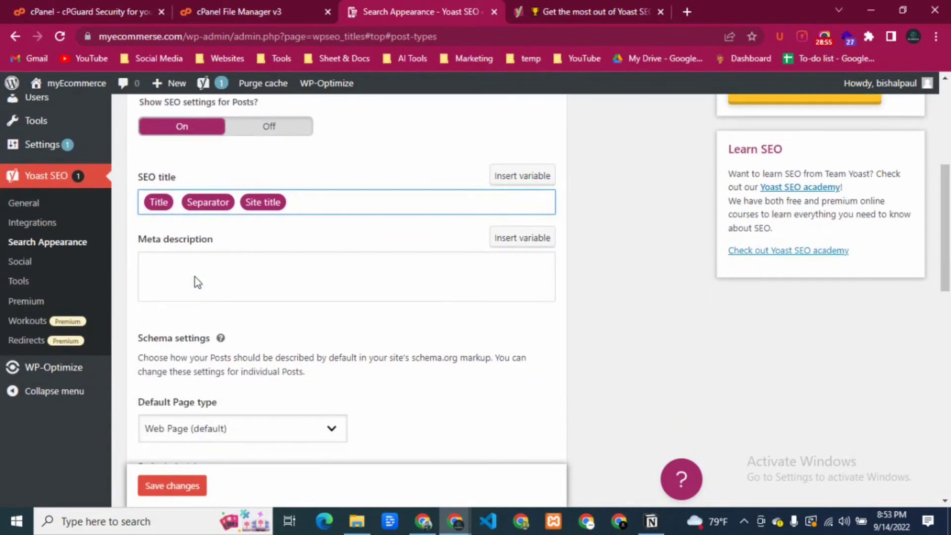
Look through the remaining Posts settings, expand the Pages settings to check their SEO title, and collapse them.
{"action": "scroll", "coordinate": [171, 337], "scroll_direction": "down", "scroll_amount": 3}
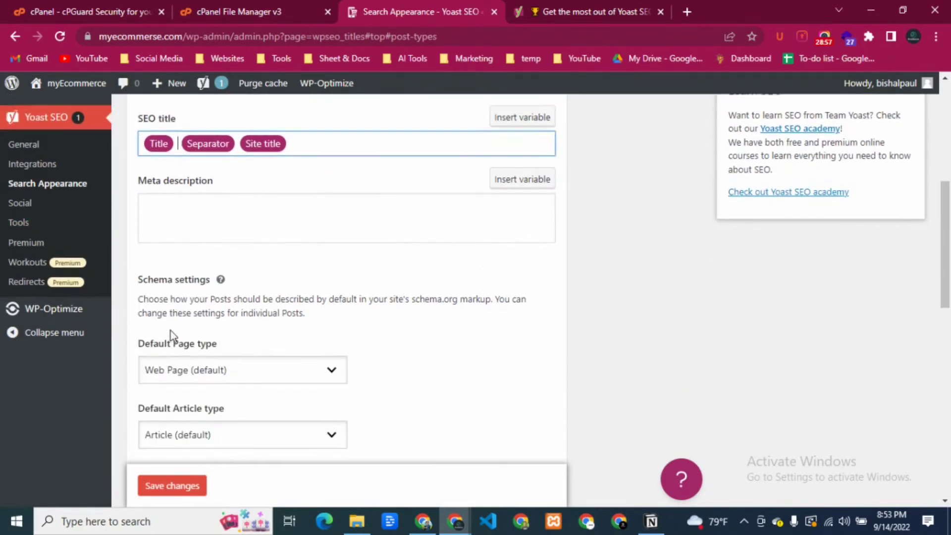
{"action": "scroll", "coordinate": [184, 297], "scroll_direction": "down", "scroll_amount": 7}
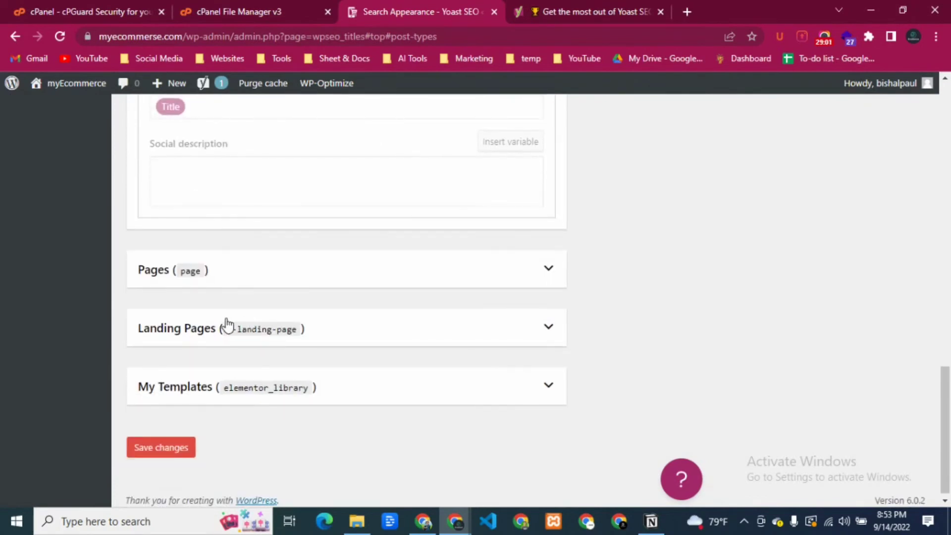
{"action": "left_click", "coordinate": [191, 272]}
{"action": "scroll", "coordinate": [266, 286], "scroll_direction": "down", "scroll_amount": 2}
{"action": "scroll", "coordinate": [255, 325], "scroll_direction": "down", "scroll_amount": 1}
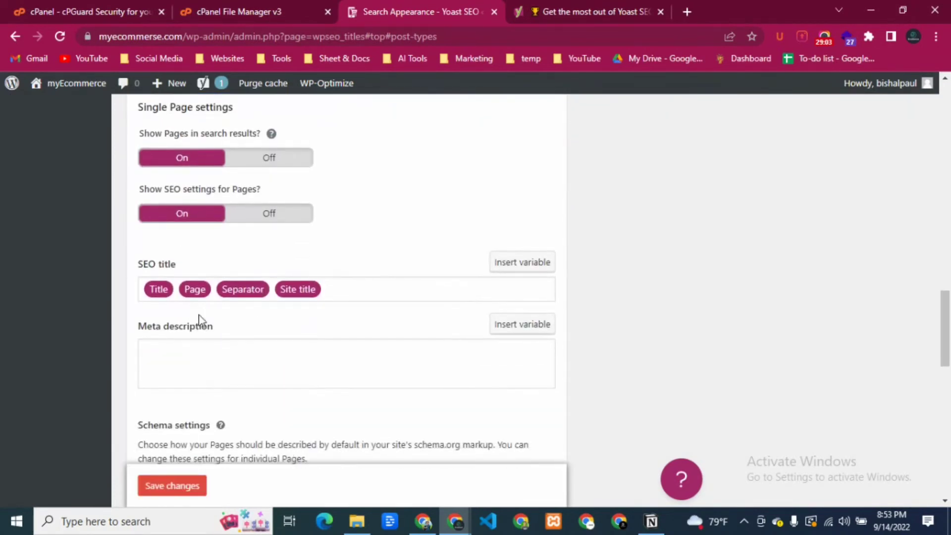
{"action": "left_click", "coordinate": [195, 289]}
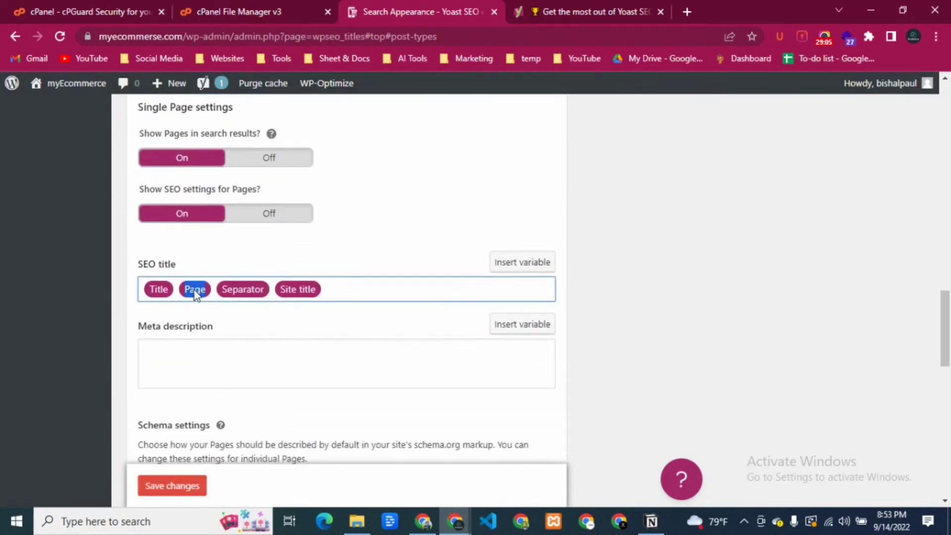
{"action": "scroll", "coordinate": [194, 290], "scroll_direction": "up", "scroll_amount": 1}
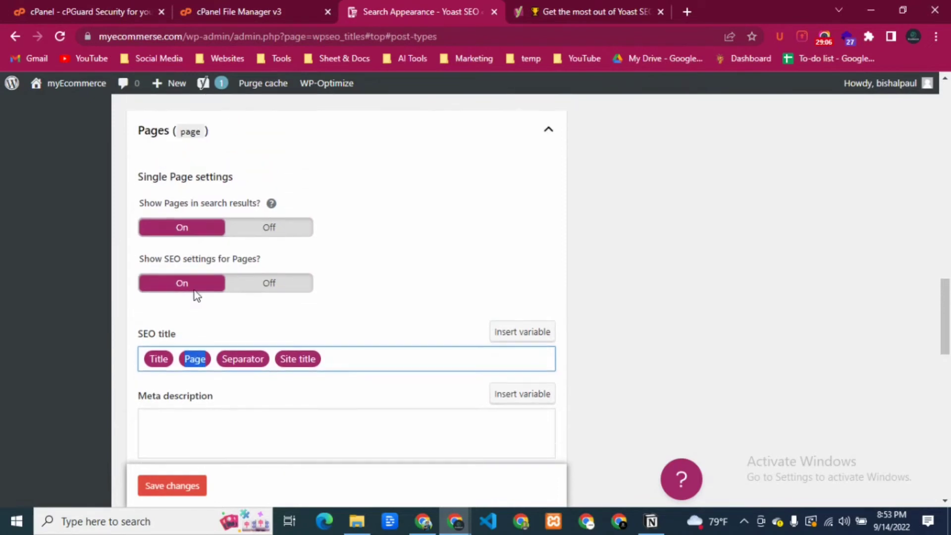
{"action": "left_click", "coordinate": [141, 133]}
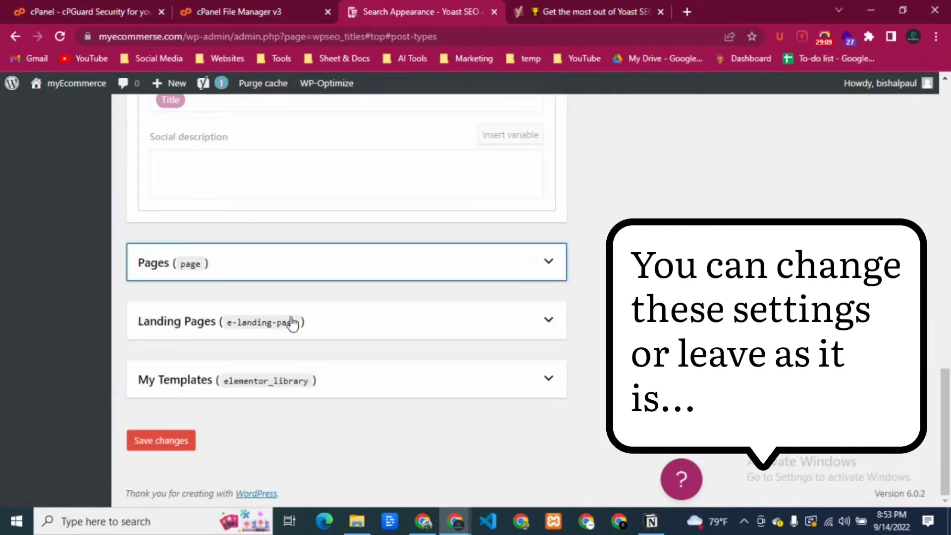
Expand the Landing Pages settings and remove the Page variable from their SEO title.
{"action": "left_click", "coordinate": [386, 332]}
{"action": "scroll", "coordinate": [385, 333], "scroll_direction": "down", "scroll_amount": 3}
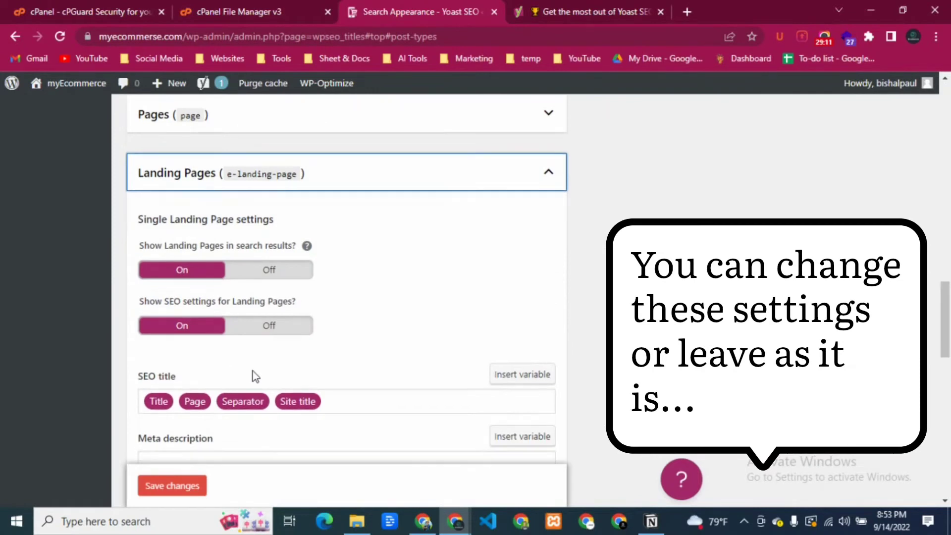
{"action": "scroll", "coordinate": [255, 376], "scroll_direction": "down", "scroll_amount": 3}
{"action": "left_click", "coordinate": [196, 275]}
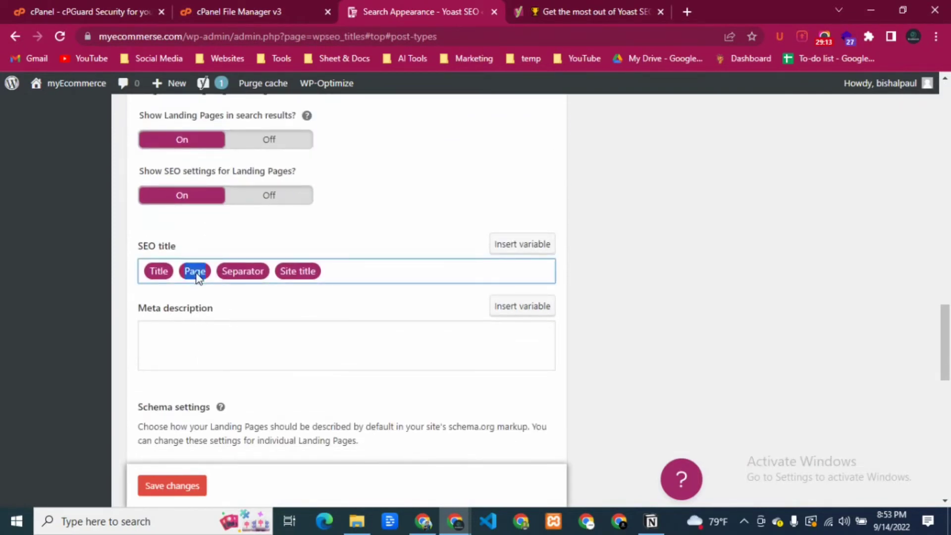
{"action": "key", "text": "BackSpace"}
Expand the My Templates settings and remove the Page variable from their SEO title.
{"action": "scroll", "coordinate": [198, 276], "scroll_direction": "down", "scroll_amount": 10}
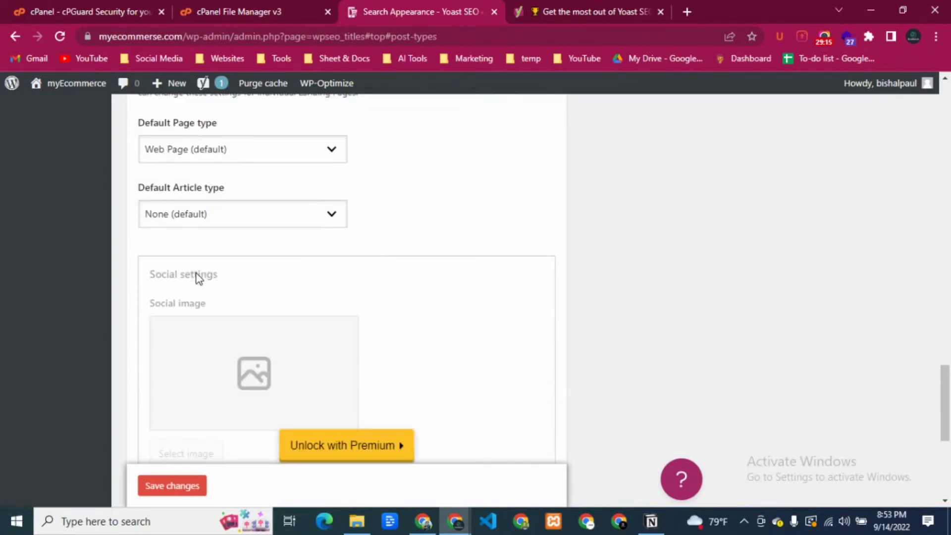
{"action": "scroll", "coordinate": [233, 395], "scroll_direction": "down", "scroll_amount": 3}
{"action": "left_click", "coordinate": [230, 391]}
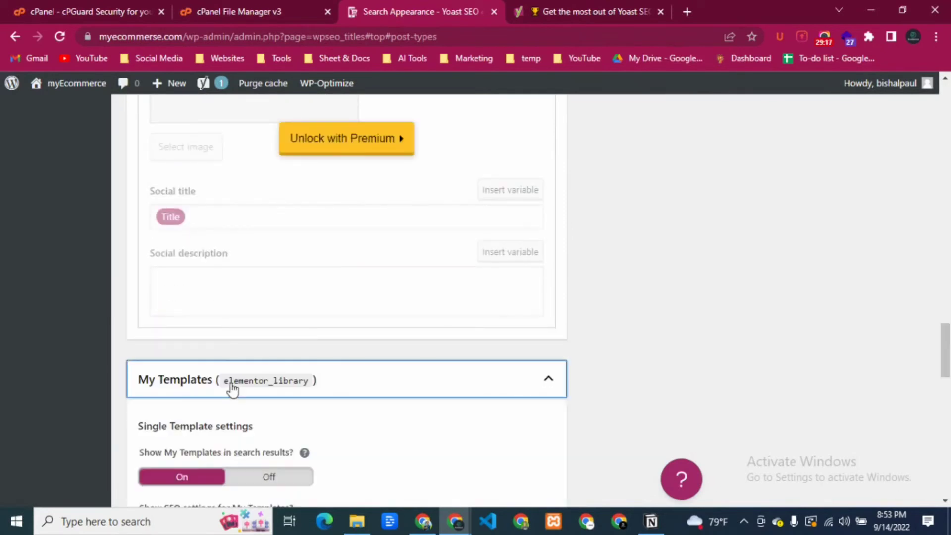
{"action": "scroll", "coordinate": [229, 388], "scroll_direction": "down", "scroll_amount": 3}
{"action": "scroll", "coordinate": [194, 381], "scroll_direction": "down", "scroll_amount": 4}
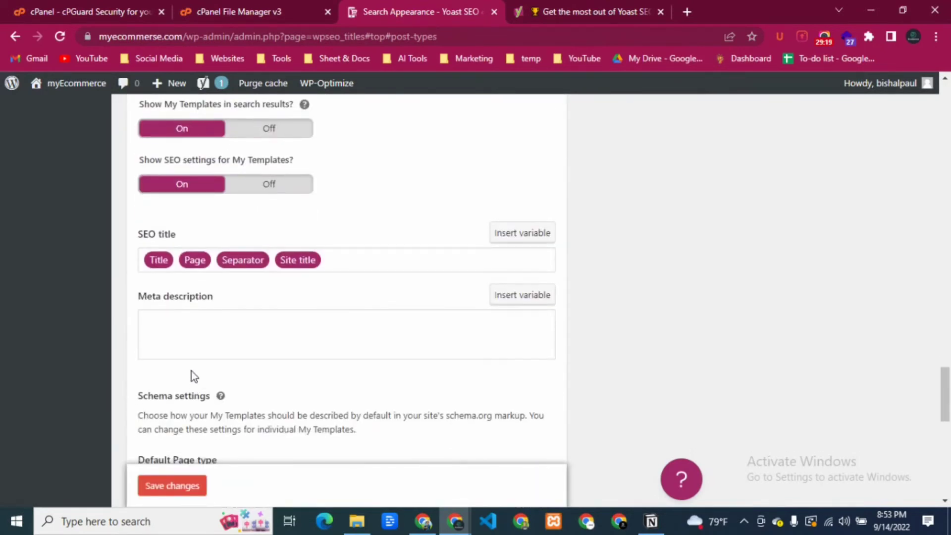
{"action": "double_click", "coordinate": [195, 261]}
{"action": "key", "text": "BackSpace"}
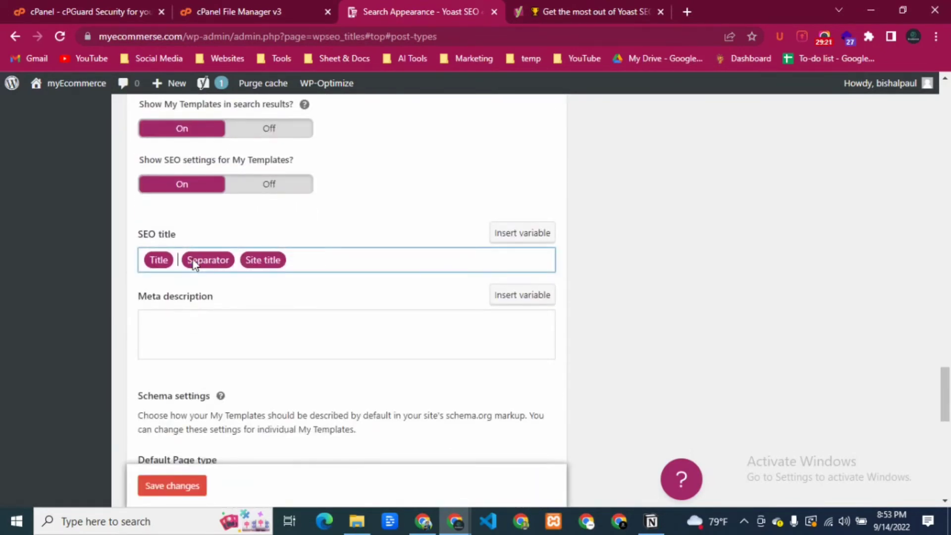
Look over the remaining My Templates settings and save the content type settings.
{"action": "scroll", "coordinate": [192, 261], "scroll_direction": "down", "scroll_amount": 10}
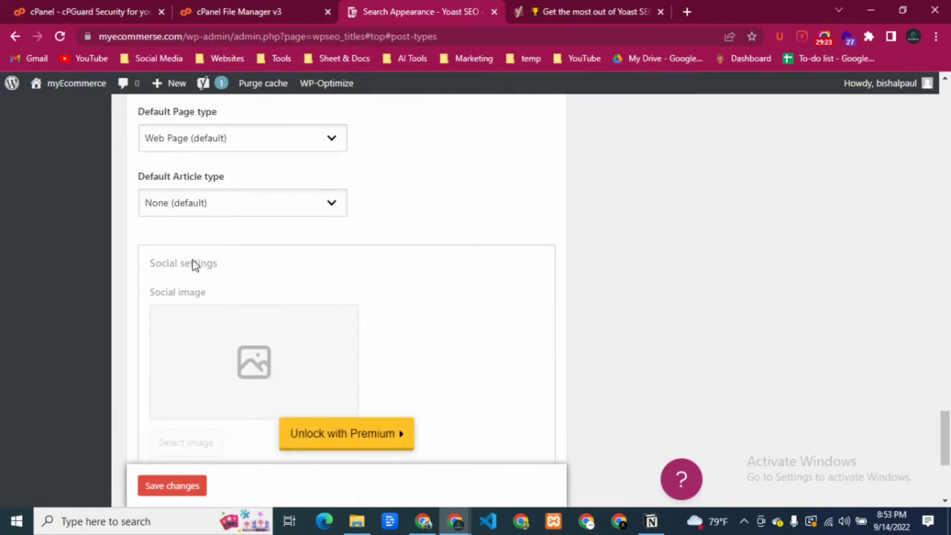
{"action": "scroll", "coordinate": [181, 385], "scroll_direction": "down", "scroll_amount": 1}
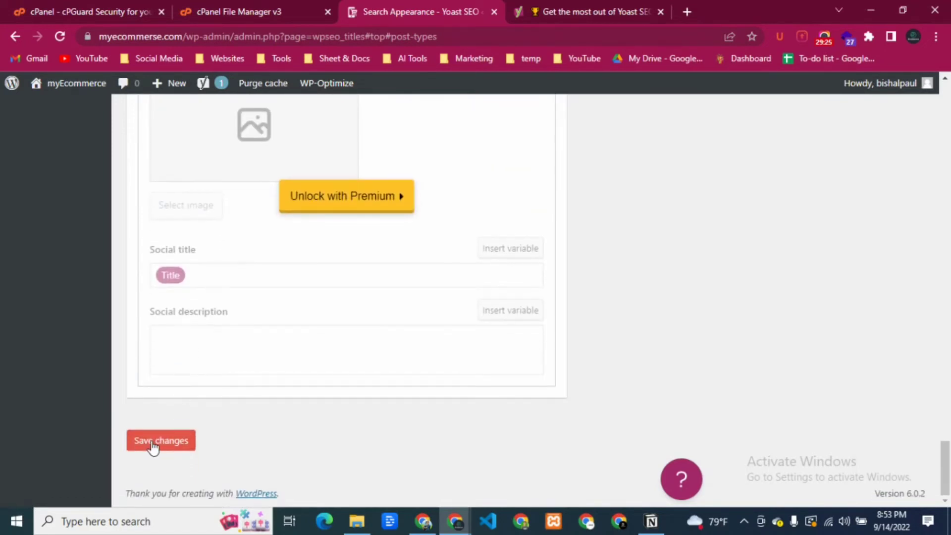
{"action": "left_click", "coordinate": [153, 444]}
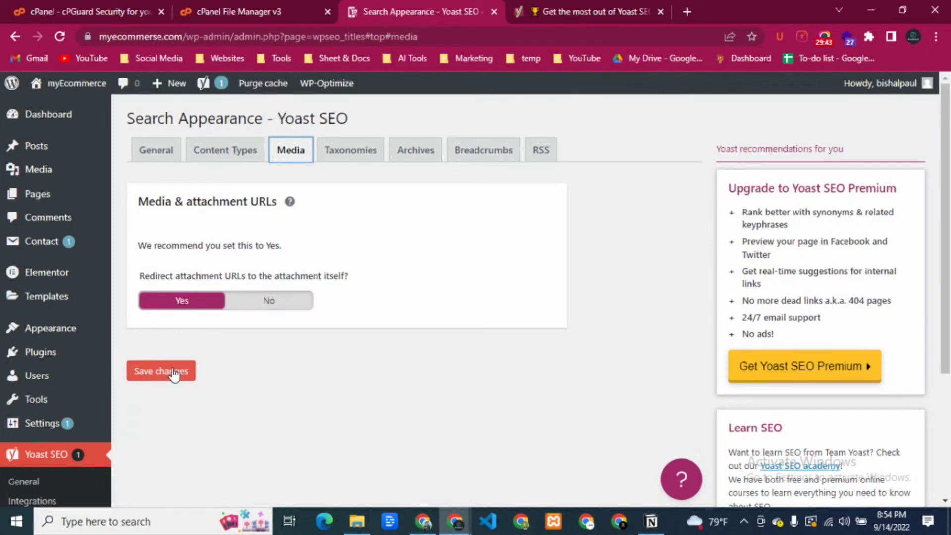
Open the taxonomy settings and remove the word Archives and the Page variable from the SEO title for Categories.
{"action": "left_click", "coordinate": [341, 151]}
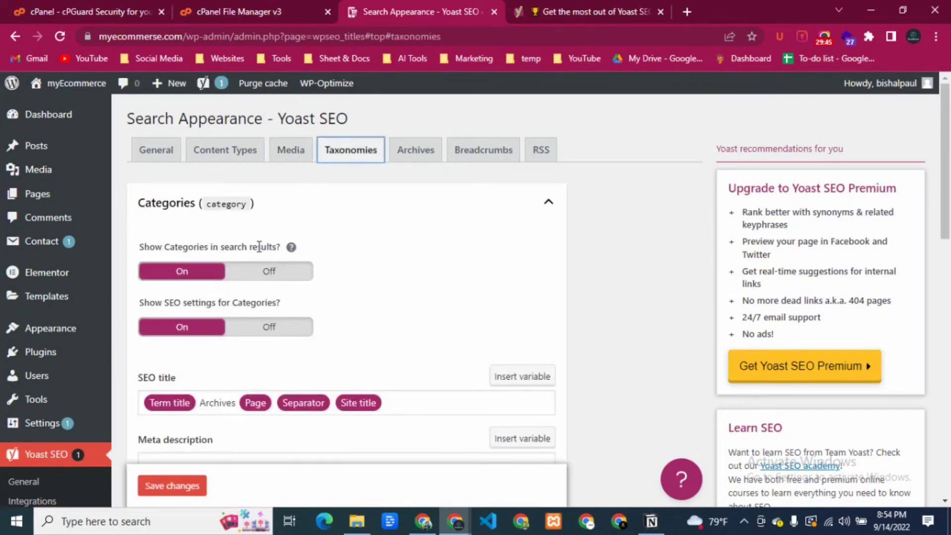
{"action": "scroll", "coordinate": [260, 244], "scroll_direction": "down", "scroll_amount": 1}
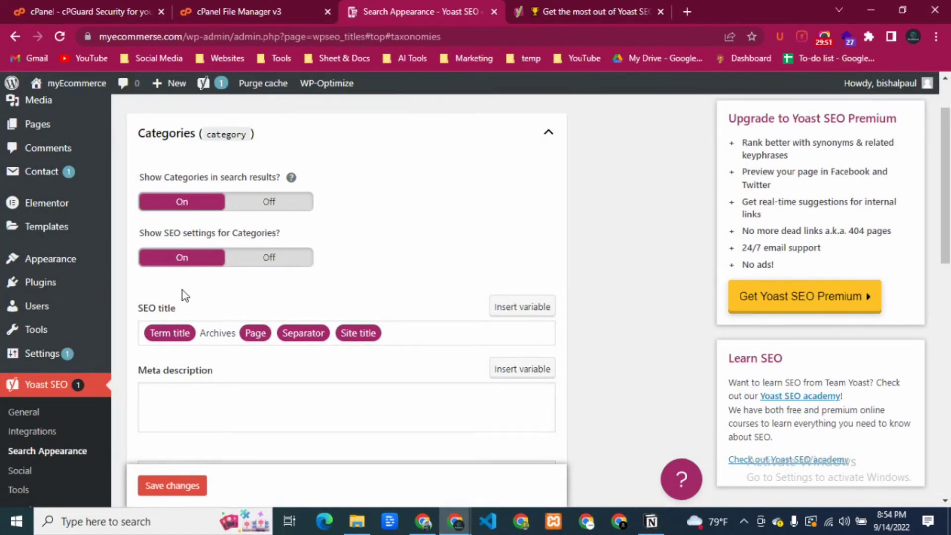
{"action": "scroll", "coordinate": [181, 291], "scroll_direction": "down", "scroll_amount": 2}
{"action": "double_click", "coordinate": [218, 196]}
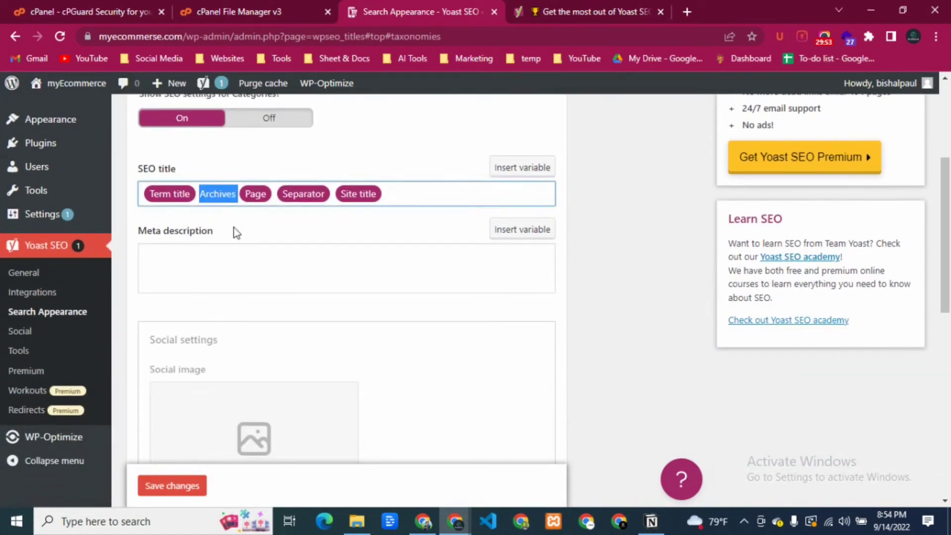
{"action": "key", "text": "BackSpace"}
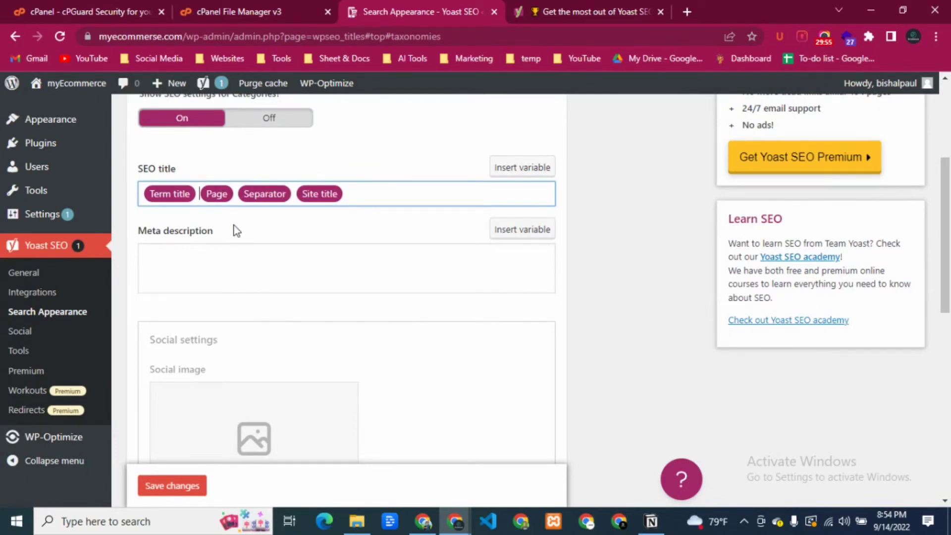
{"action": "key", "text": "BackSpace"}
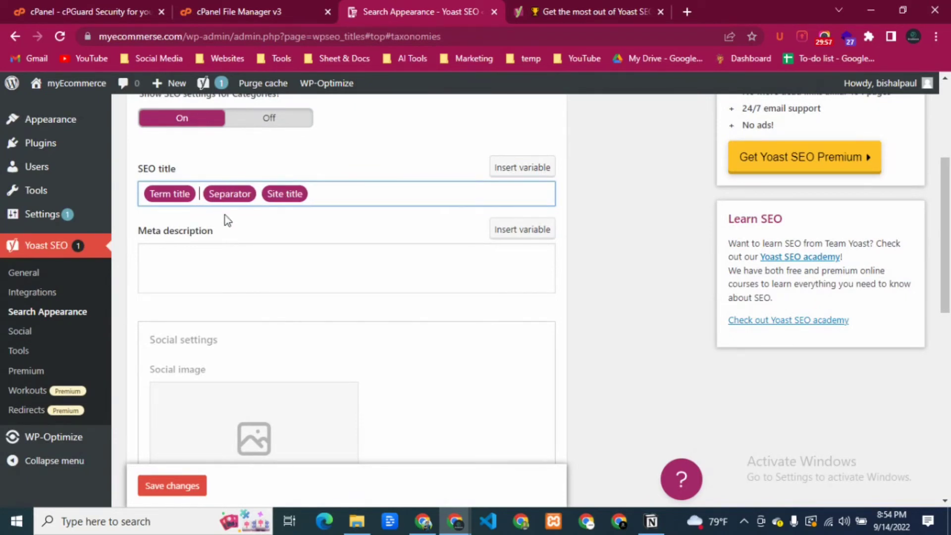
{"action": "key", "text": "BackSpace"}
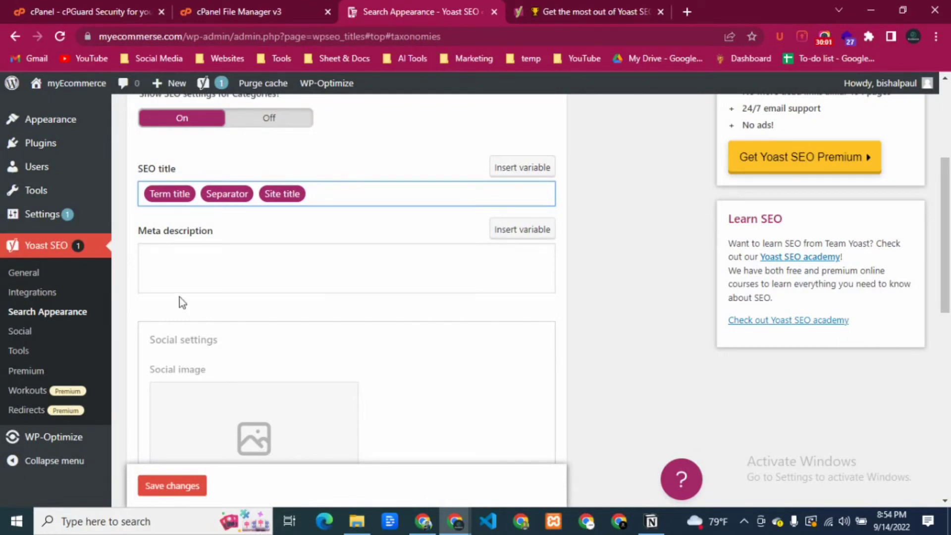
{"action": "left_click", "coordinate": [181, 264]}
Expand the Tags settings and remove the word Archives from their SEO title.
{"action": "scroll", "coordinate": [246, 283], "scroll_direction": "down", "scroll_amount": 10}
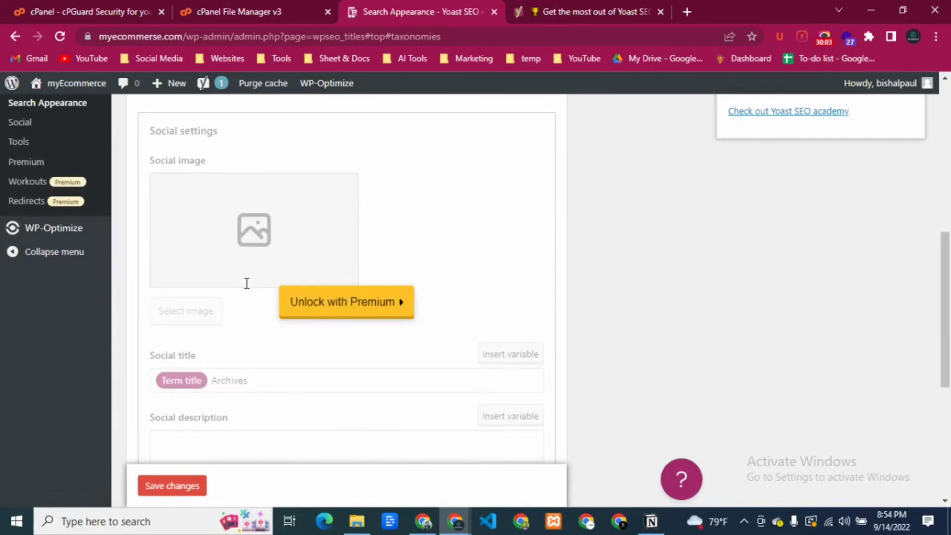
{"action": "left_click", "coordinate": [205, 241]}
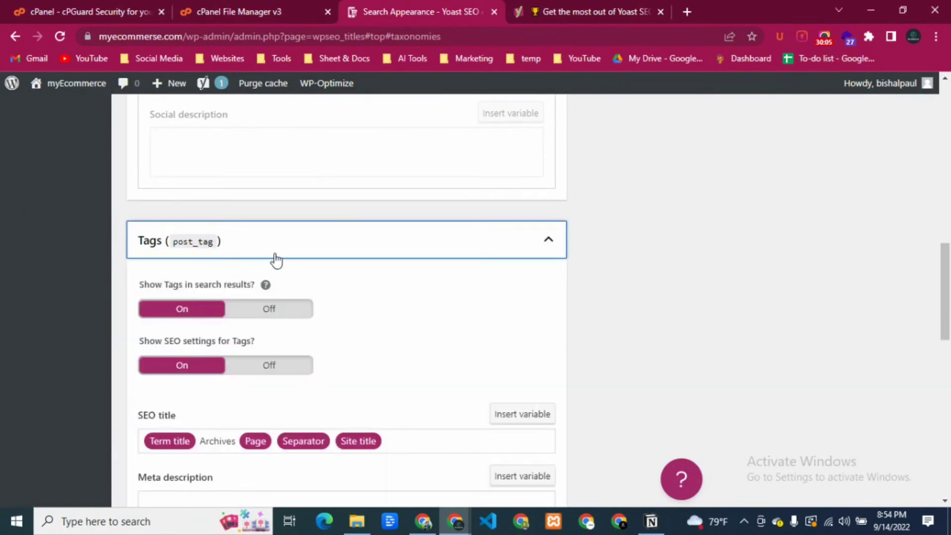
{"action": "scroll", "coordinate": [250, 321], "scroll_direction": "down", "scroll_amount": 2}
{"action": "scroll", "coordinate": [245, 322], "scroll_direction": "down", "scroll_amount": 1}
{"action": "left_click", "coordinate": [216, 302]}
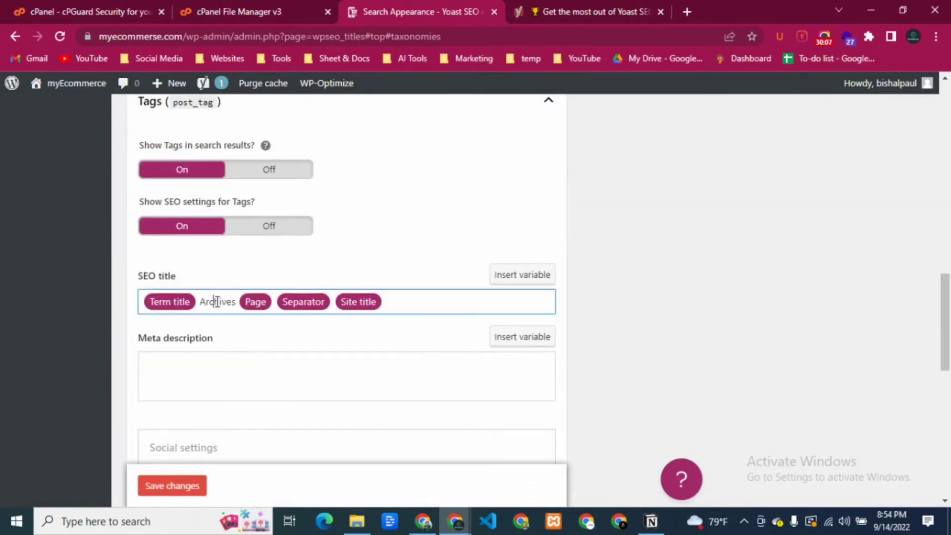
{"action": "double_click", "coordinate": [217, 302]}
{"action": "key", "text": "BackSpace"}
Expand the Formats settings, show Formats in search results, and remove the word Archives from their SEO title.
{"action": "scroll", "coordinate": [216, 302], "scroll_direction": "down", "scroll_amount": 10}
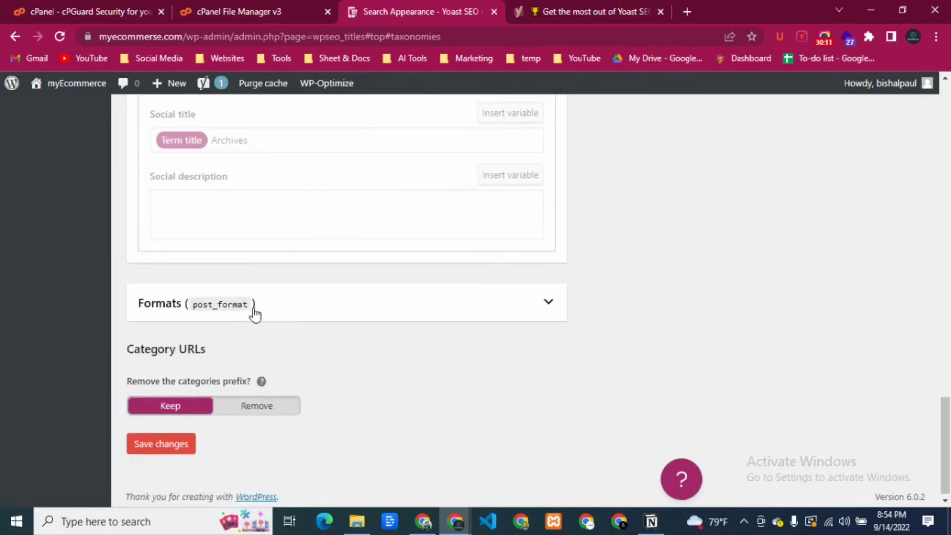
{"action": "left_click", "coordinate": [252, 312]}
{"action": "scroll", "coordinate": [227, 388], "scroll_direction": "down", "scroll_amount": 3}
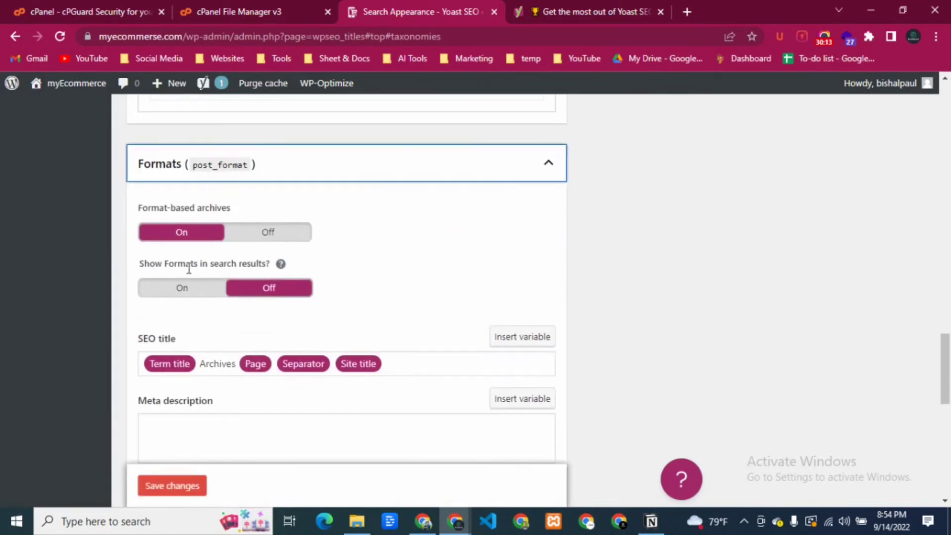
{"action": "left_click", "coordinate": [171, 290]}
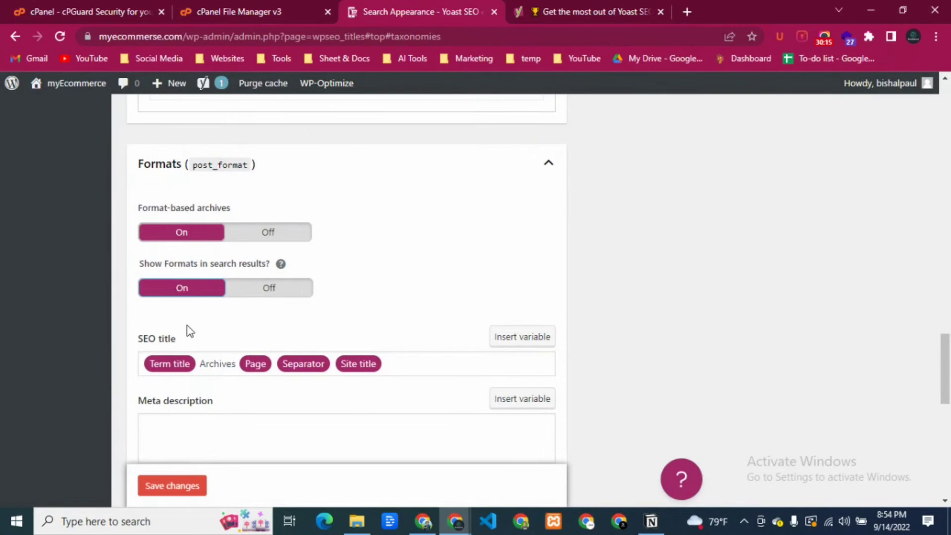
{"action": "double_click", "coordinate": [203, 364]}
{"action": "key", "text": "BackSpace"}
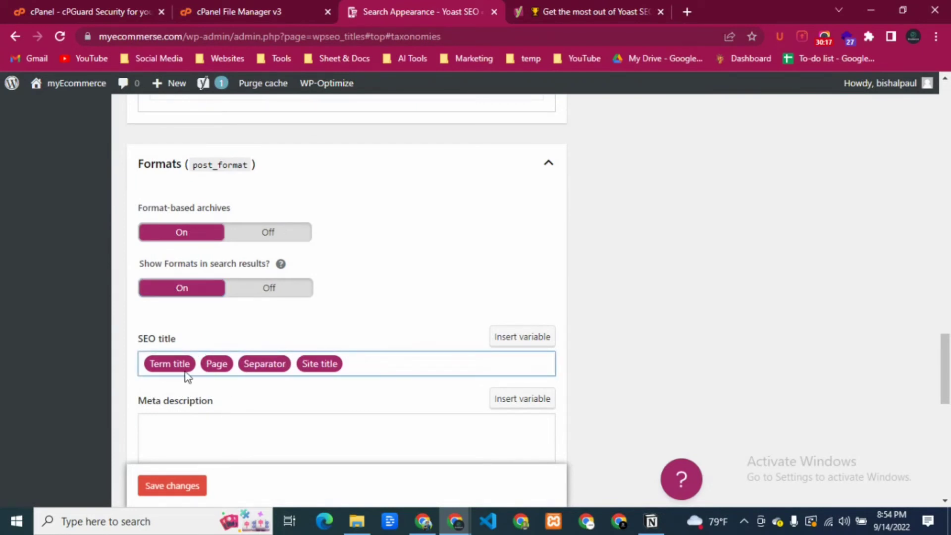
Check the categories prefix option under Category URLs and save the taxonomy settings.
{"action": "scroll", "coordinate": [185, 372], "scroll_direction": "down", "scroll_amount": 10}
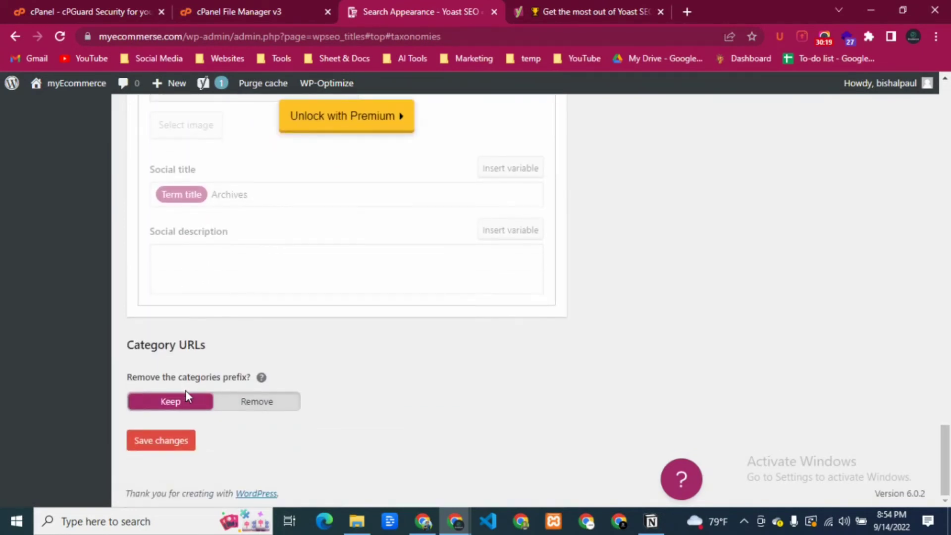
{"action": "left_click_drag", "start_coordinate": [125, 389], "coordinate": [201, 378]}
{"action": "left_click", "coordinate": [201, 378]}
{"action": "left_click", "coordinate": [148, 441]}
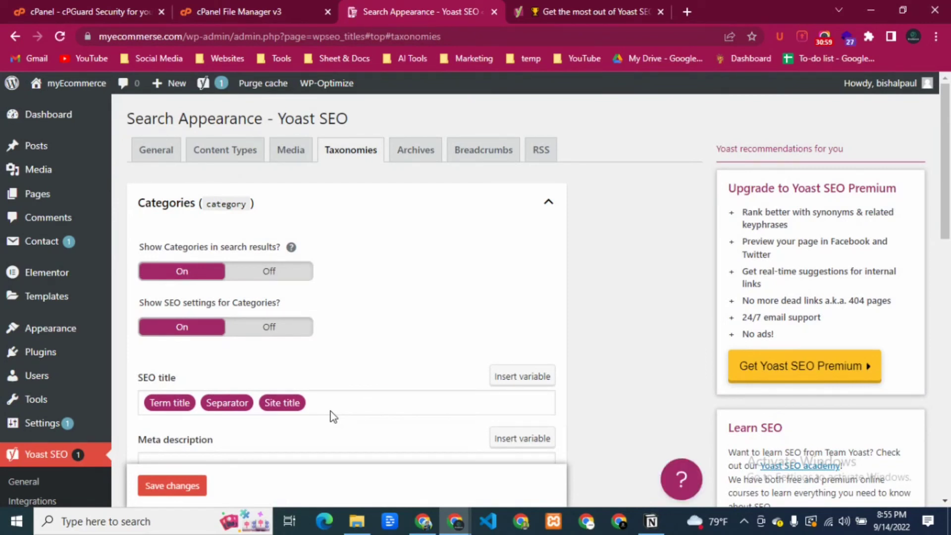
Look through the author archive options in the Archives settings and all of the Breadcrumbs settings.
{"action": "left_click", "coordinate": [428, 156]}
{"action": "scroll", "coordinate": [239, 270], "scroll_direction": "down", "scroll_amount": 3}
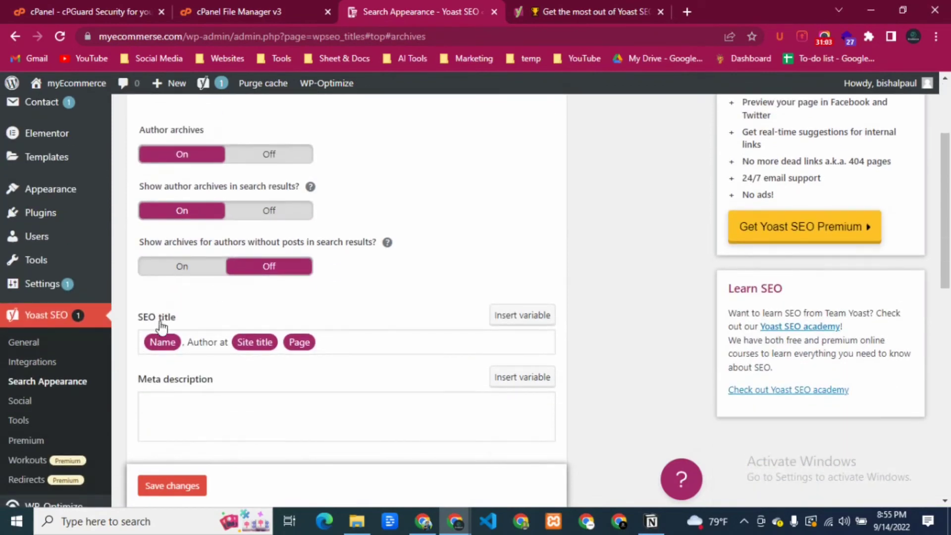
{"action": "scroll", "coordinate": [210, 340], "scroll_direction": "down", "scroll_amount": 10}
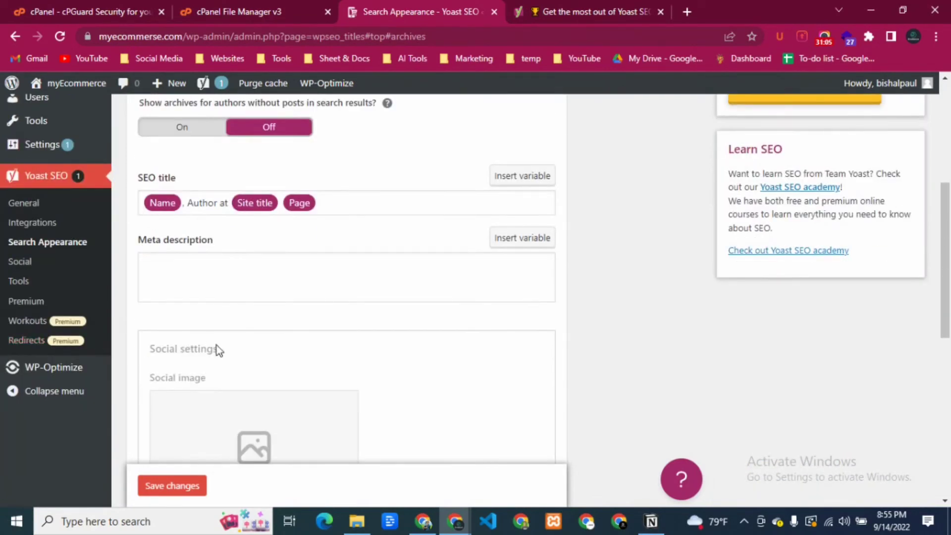
{"action": "scroll", "coordinate": [201, 371], "scroll_direction": "up", "scroll_amount": 15}
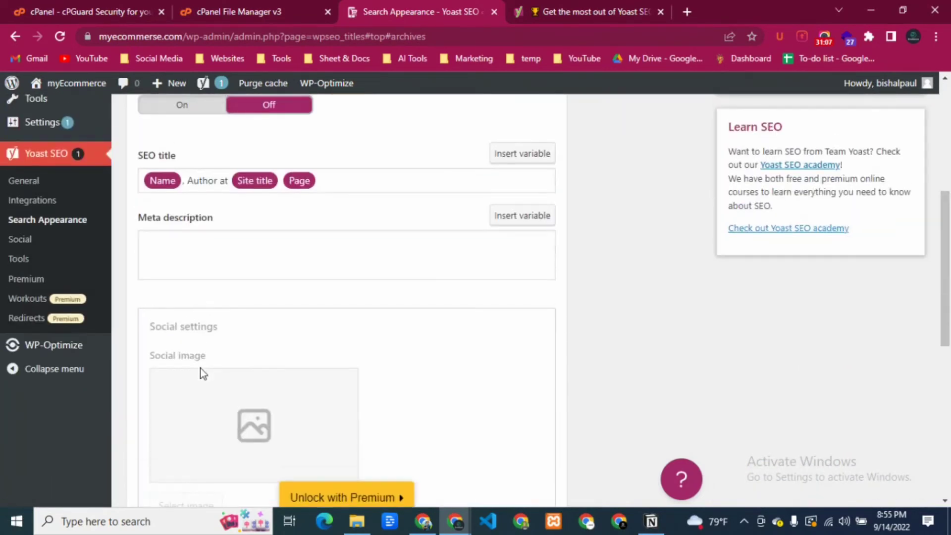
{"action": "left_click", "coordinate": [484, 151]}
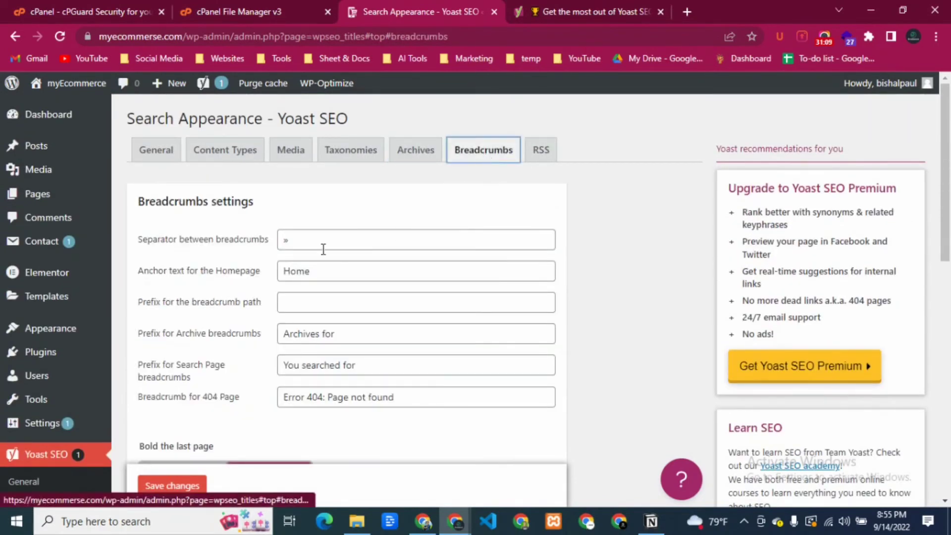
{"action": "scroll", "coordinate": [279, 195], "scroll_direction": "down", "scroll_amount": 2}
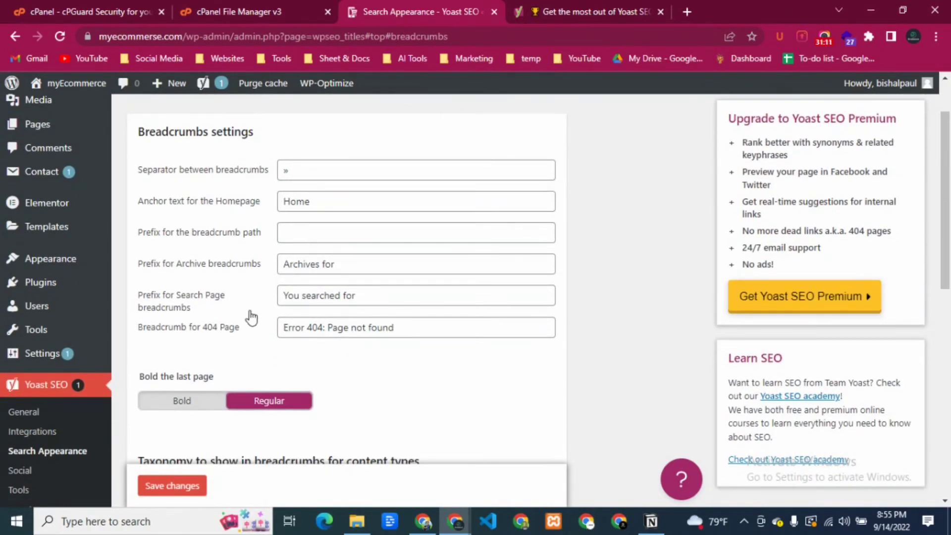
{"action": "scroll", "coordinate": [250, 322], "scroll_direction": "down", "scroll_amount": 7}
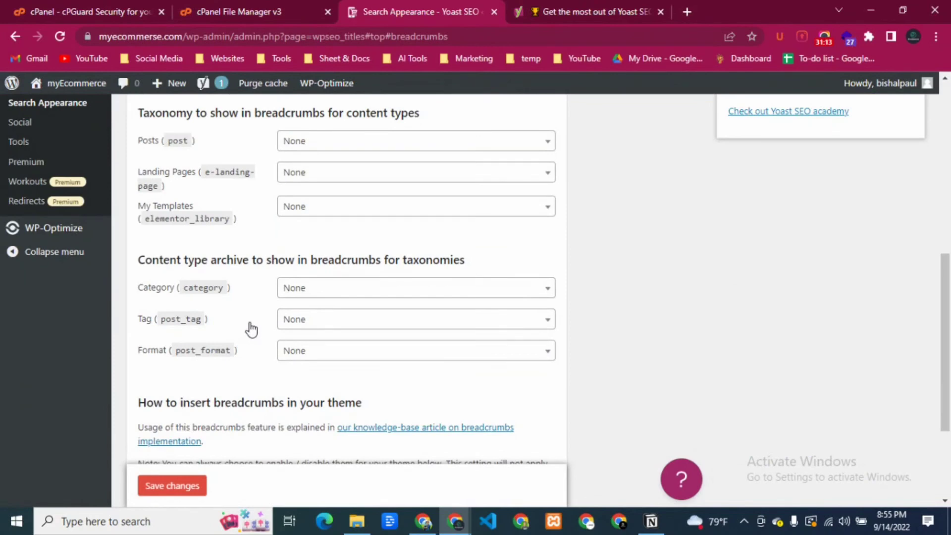
{"action": "scroll", "coordinate": [250, 324], "scroll_direction": "down", "scroll_amount": 3}
{"action": "scroll", "coordinate": [251, 323], "scroll_direction": "up", "scroll_amount": 11}
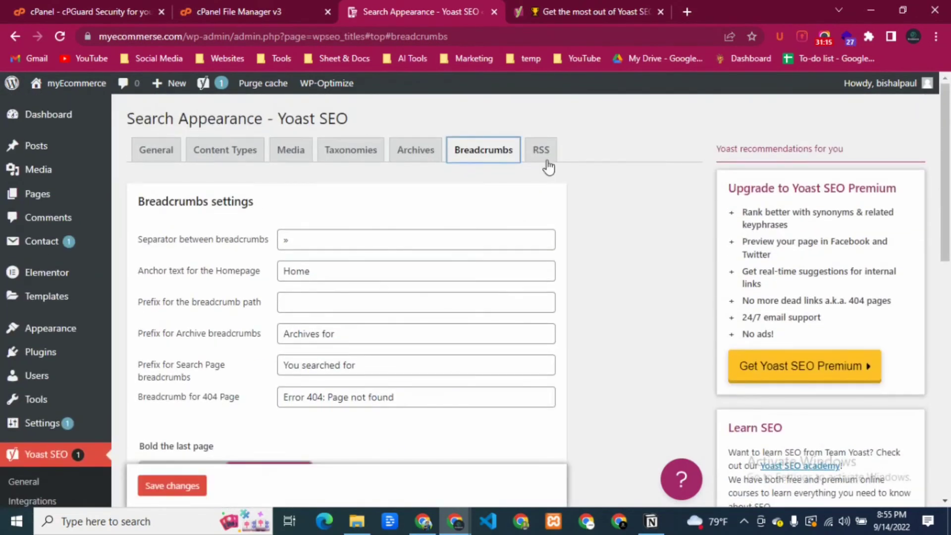
Open the RSS feed settings, look over the feed content and available variables, and save them.
{"action": "left_click", "coordinate": [544, 159]}
{"action": "scroll", "coordinate": [225, 273], "scroll_direction": "down", "scroll_amount": 3}
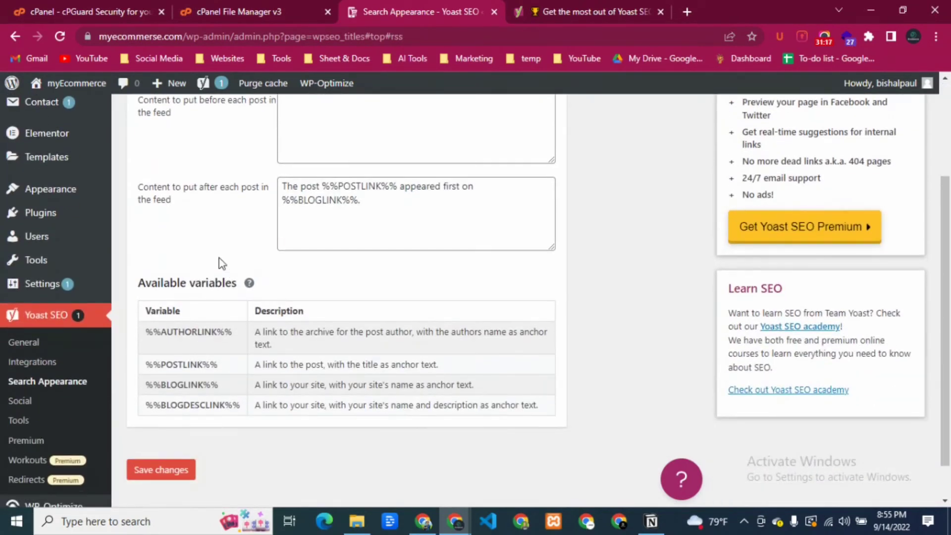
{"action": "scroll", "coordinate": [374, 267], "scroll_direction": "down", "scroll_amount": 1}
{"action": "left_click", "coordinate": [156, 423]}
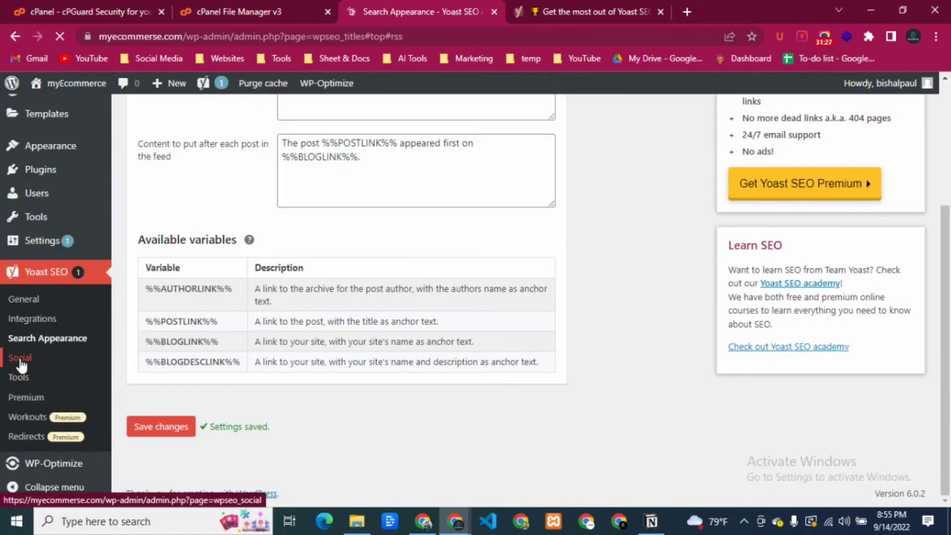
Open the Social settings and examine the Accounts, Facebook, Twitter and Pinterest options, including the Facebook default image.
{"action": "left_click", "coordinate": [20, 363]}
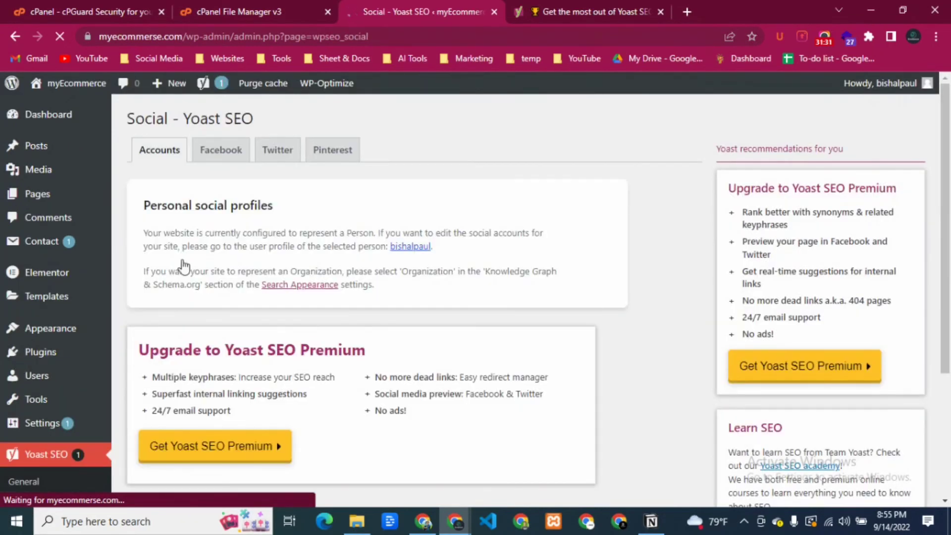
{"action": "scroll", "coordinate": [180, 343], "scroll_direction": "down", "scroll_amount": 3}
{"action": "scroll", "coordinate": [181, 340], "scroll_direction": "up", "scroll_amount": 3}
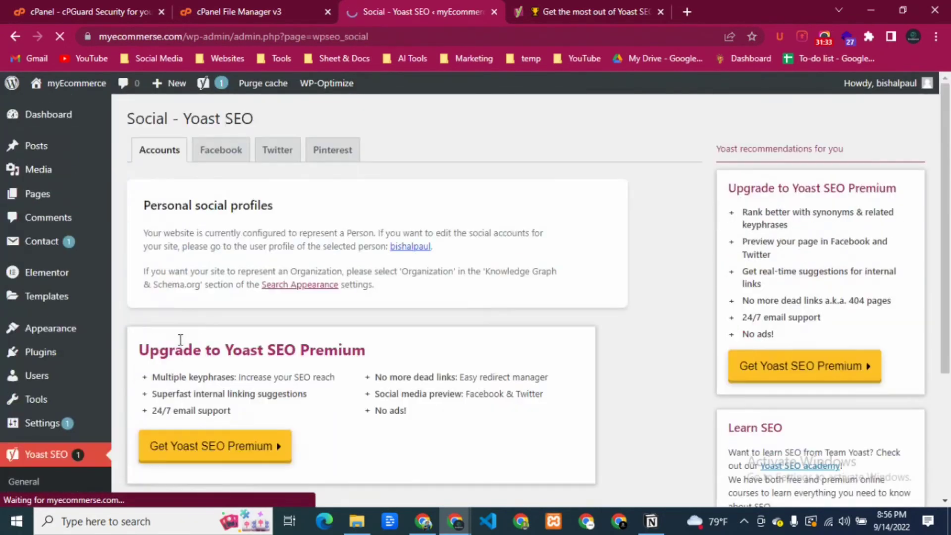
{"action": "left_click", "coordinate": [225, 160]}
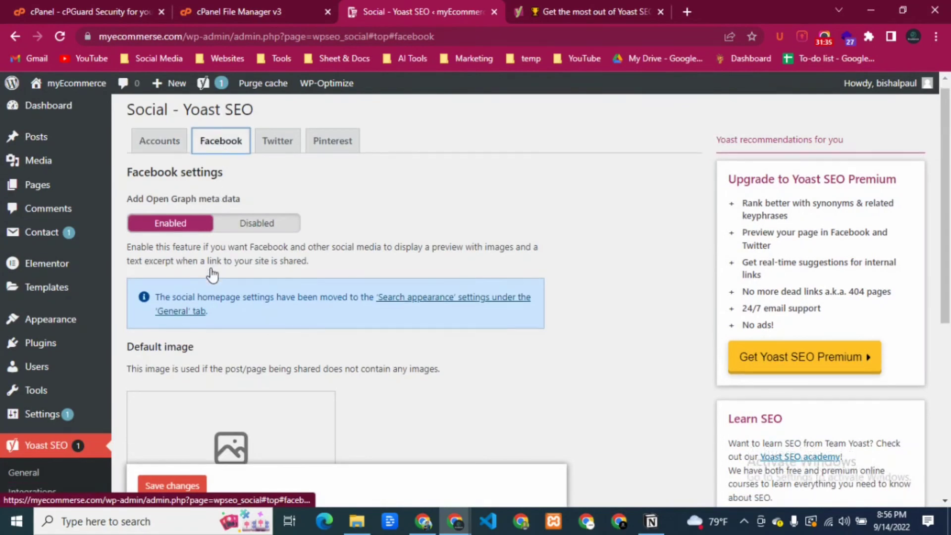
{"action": "scroll", "coordinate": [210, 274], "scroll_direction": "down", "scroll_amount": 5}
{"action": "scroll", "coordinate": [210, 276], "scroll_direction": "up", "scroll_amount": 5}
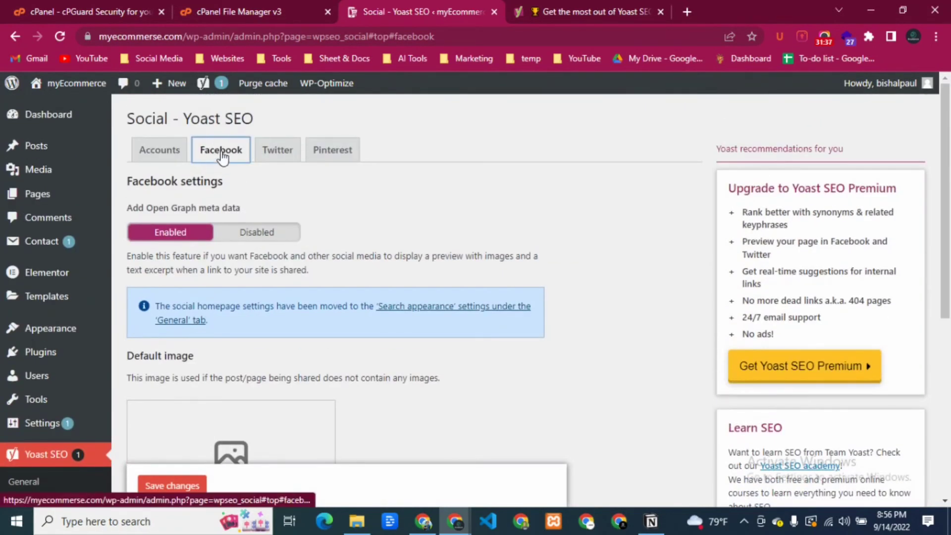
{"action": "scroll", "coordinate": [233, 350], "scroll_direction": "down", "scroll_amount": 3}
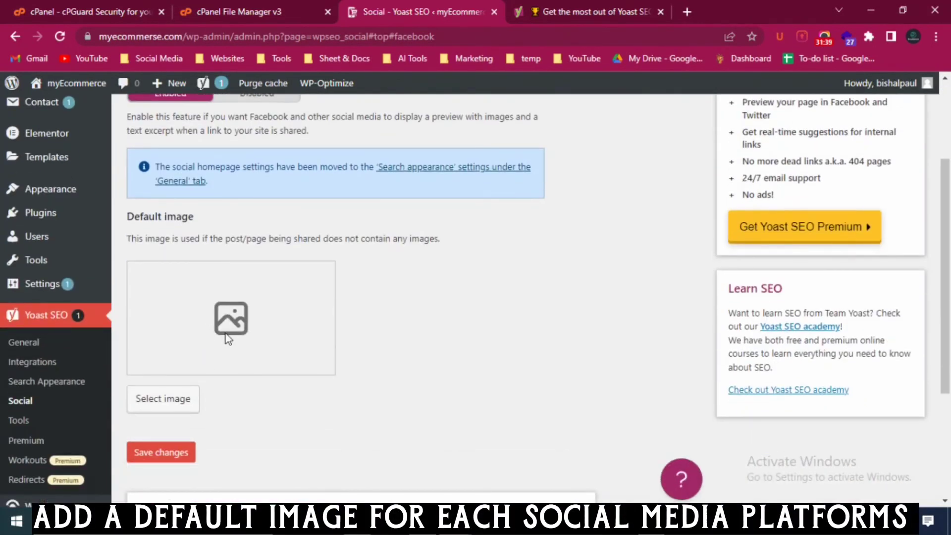
{"action": "scroll", "coordinate": [225, 334], "scroll_direction": "up", "scroll_amount": 4}
{"action": "left_click", "coordinate": [276, 154]}
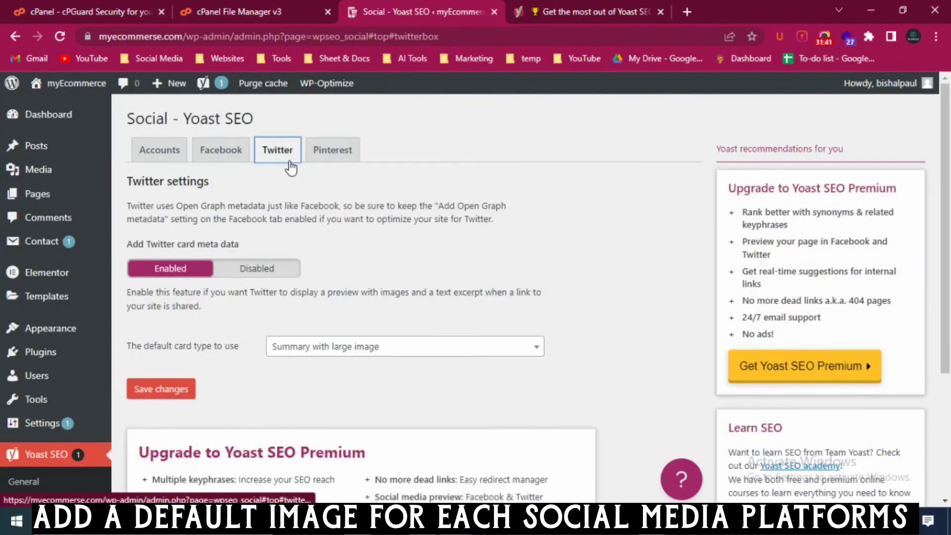
{"action": "left_click", "coordinate": [335, 151]}
{"action": "left_click", "coordinate": [273, 150]}
{"action": "left_click", "coordinate": [236, 157]}
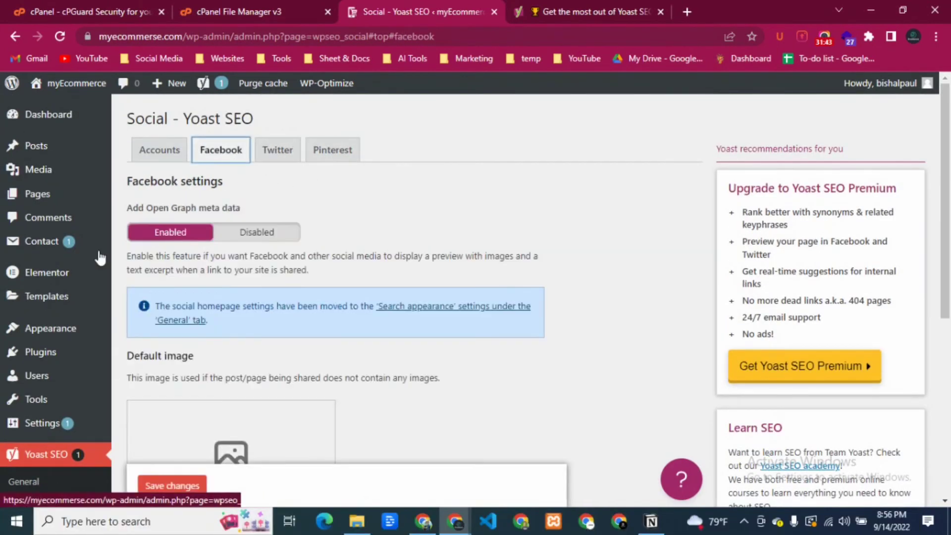
Open the plugin's Tools page with its import, file editor and bulk editor tools.
{"action": "scroll", "coordinate": [75, 243], "scroll_direction": "down", "scroll_amount": 3}
{"action": "left_click", "coordinate": [18, 421]}
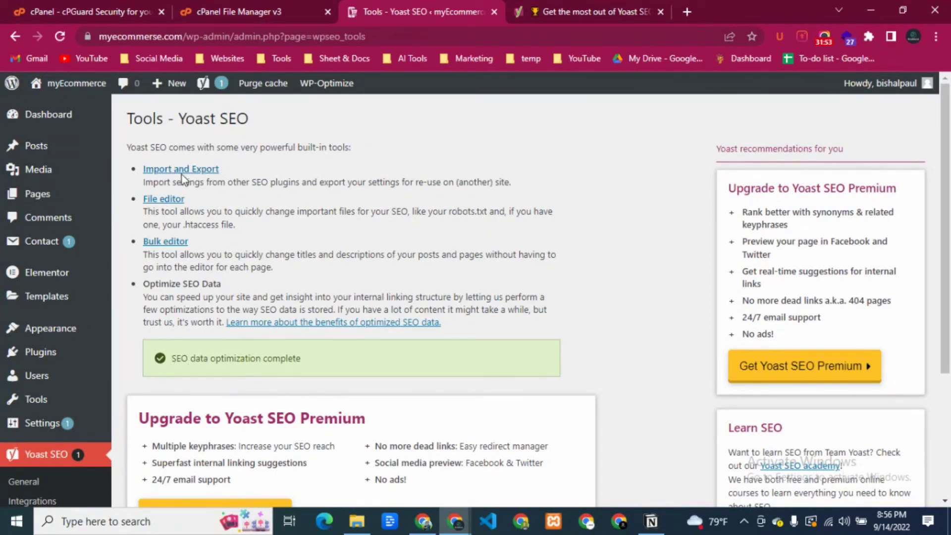
Open the list of all posts and examine the SEO score column added for each post.
{"action": "scroll", "coordinate": [268, 248], "scroll_direction": "down", "scroll_amount": 5}
{"action": "scroll", "coordinate": [287, 246], "scroll_direction": "up", "scroll_amount": 5}
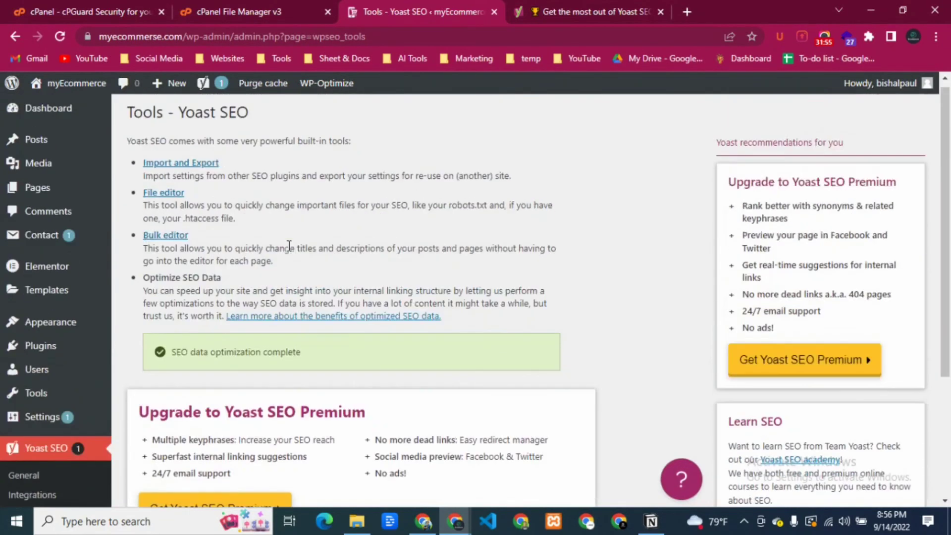
{"action": "mouse_move", "coordinate": [59, 151]}
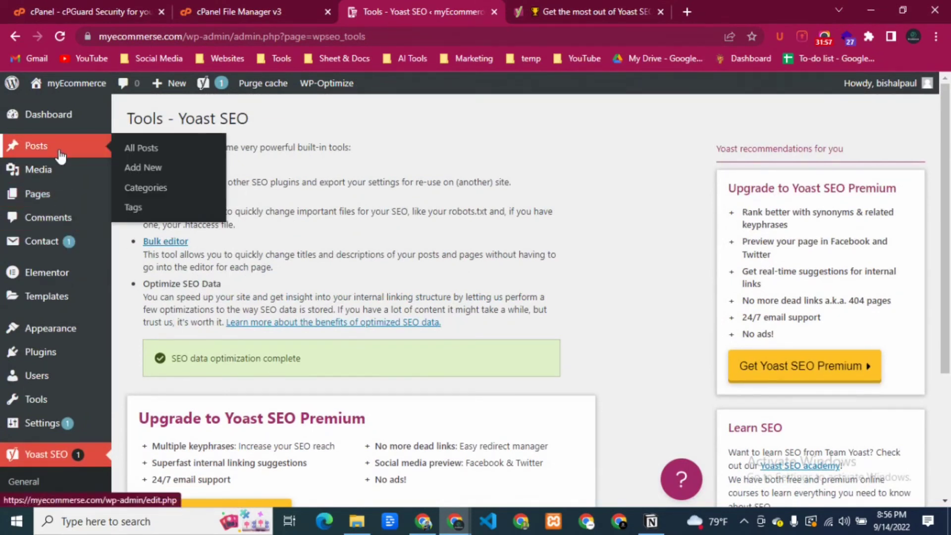
{"action": "left_click", "coordinate": [150, 148]}
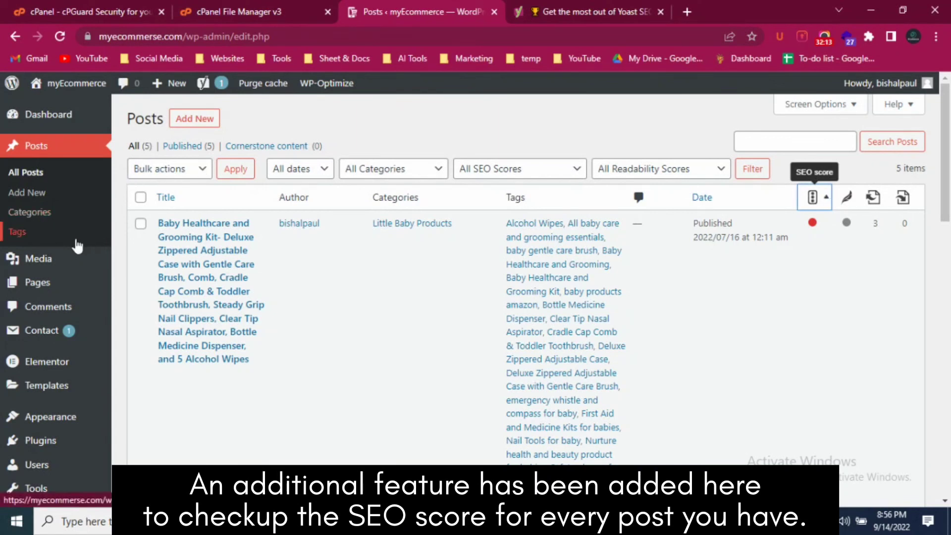
Open the WordPress dashboard home and review the Yeast SEO Posts Overview widget with its post SEO scores and latest blog posts.
{"action": "left_click", "coordinate": [33, 115]}
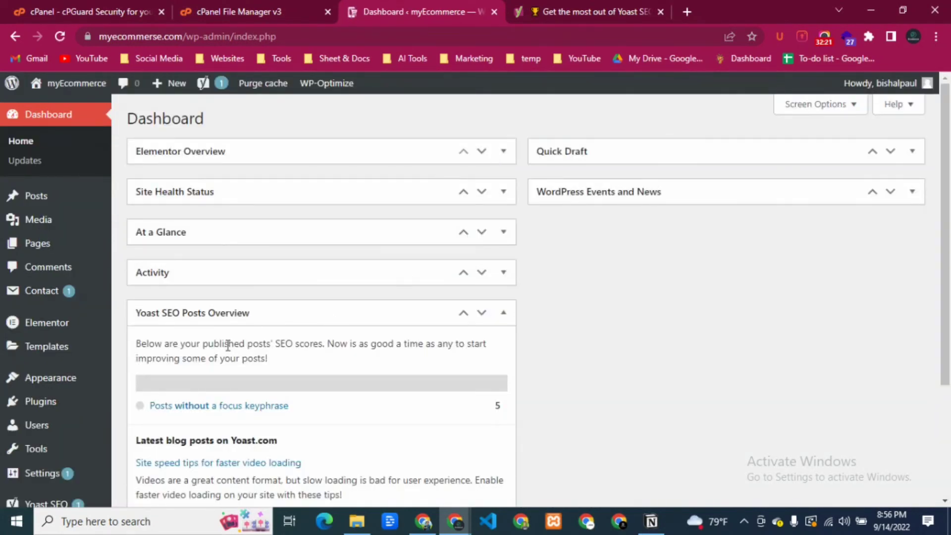
{"action": "scroll", "coordinate": [251, 305], "scroll_direction": "down", "scroll_amount": 3}
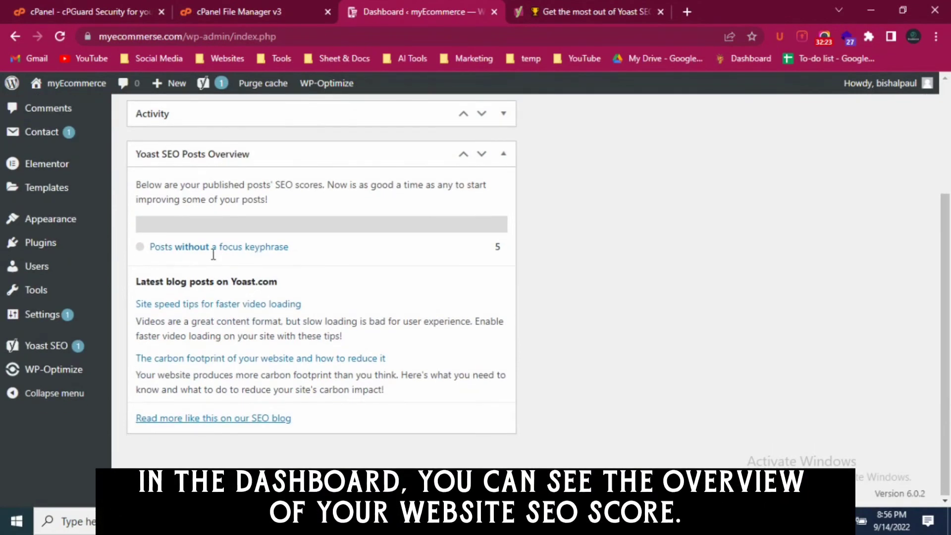
{"action": "left_click_drag", "start_coordinate": [153, 247], "coordinate": [292, 247]}
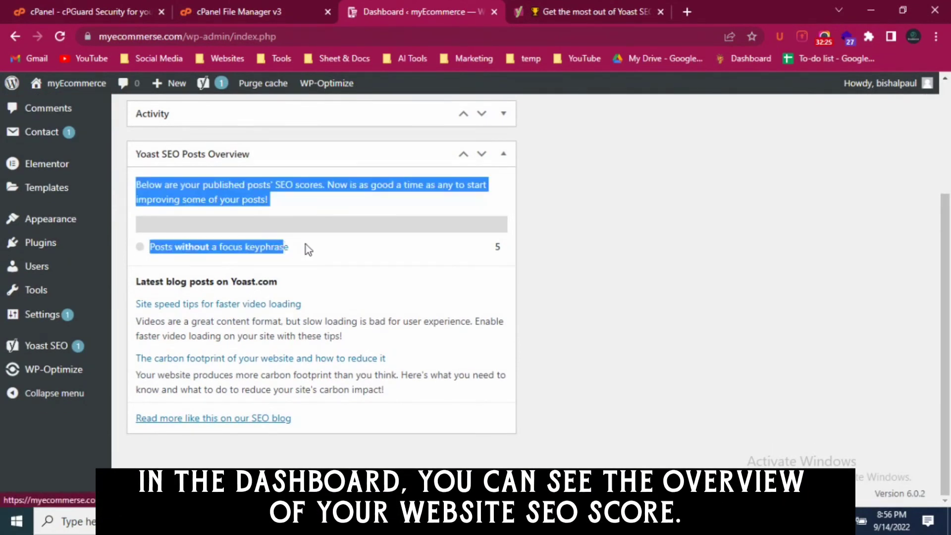
{"action": "left_click", "coordinate": [305, 245]}
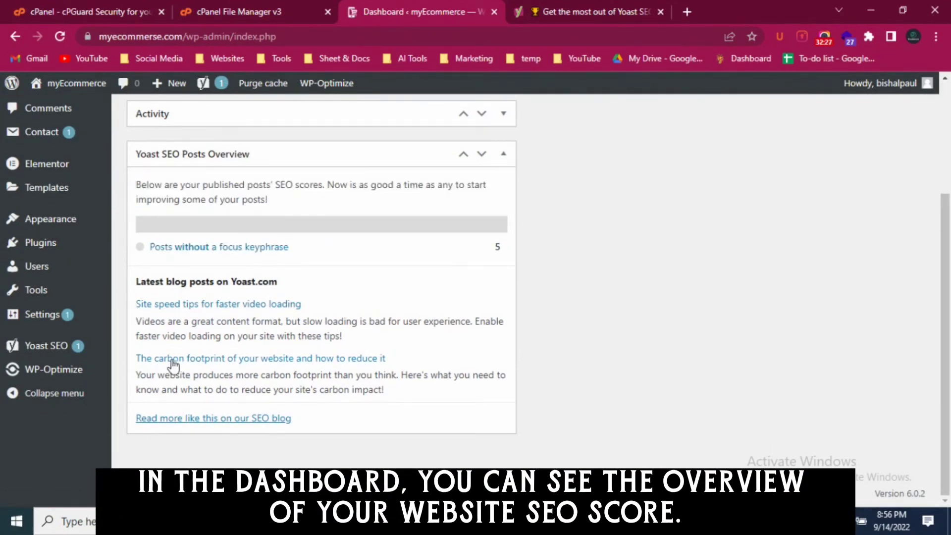
{"action": "scroll", "coordinate": [174, 277], "scroll_direction": "up", "scroll_amount": 2}
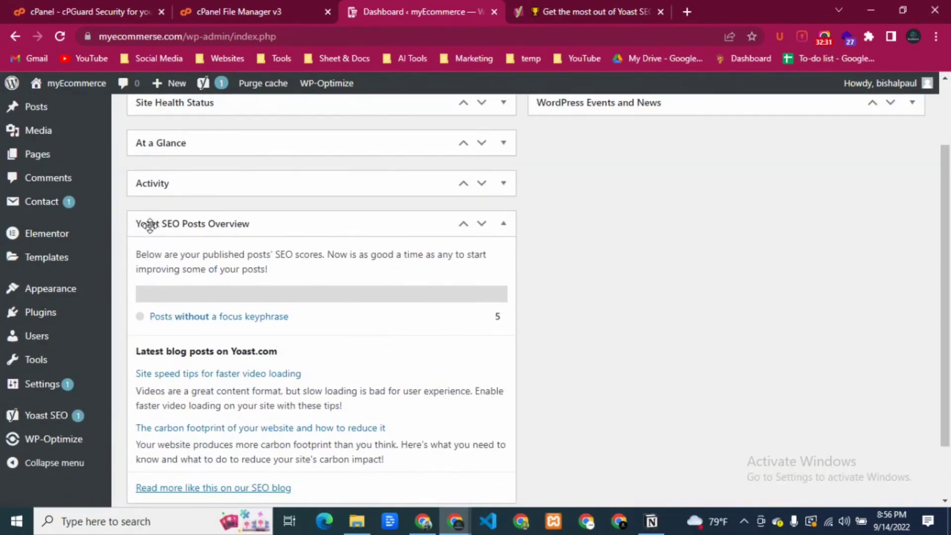
{"action": "scroll", "coordinate": [212, 242], "scroll_direction": "up", "scroll_amount": 2}
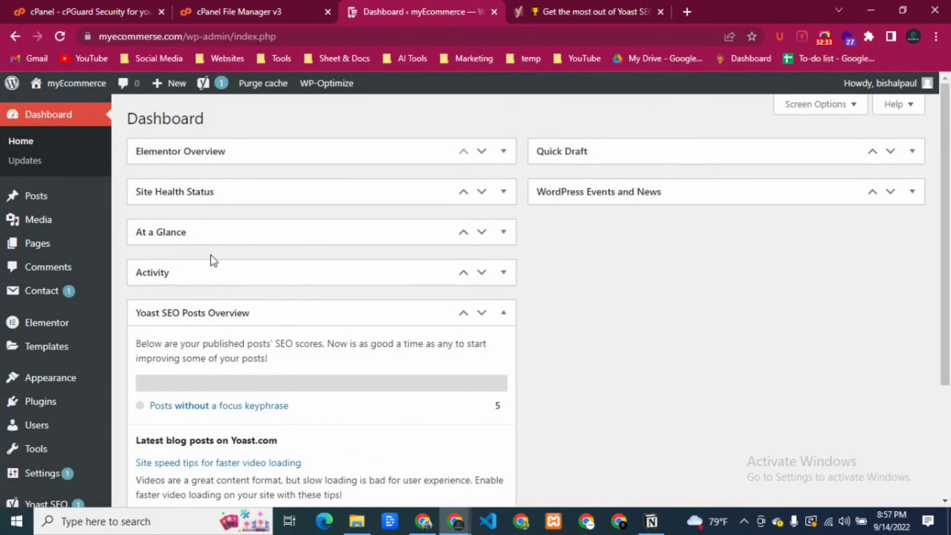
{"action": "scroll", "coordinate": [210, 255], "scroll_direction": "down", "scroll_amount": 3}
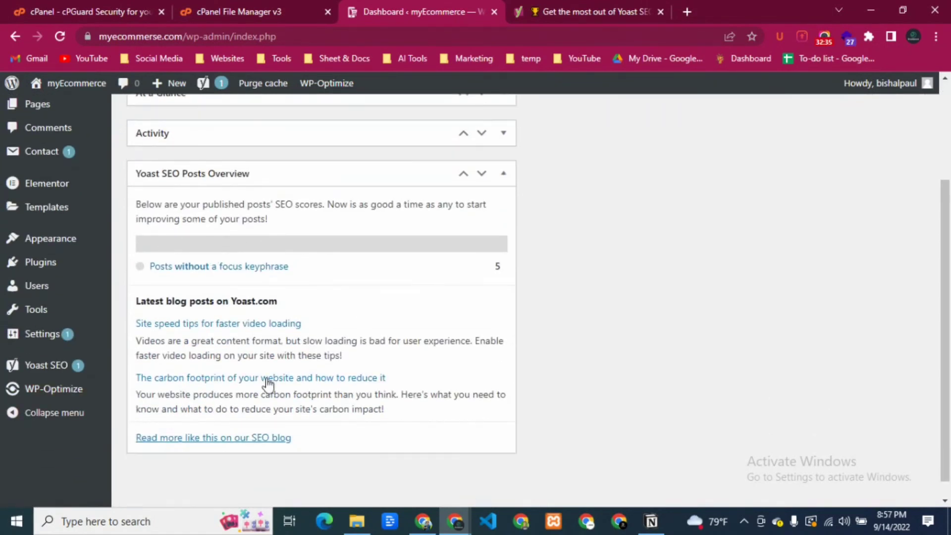